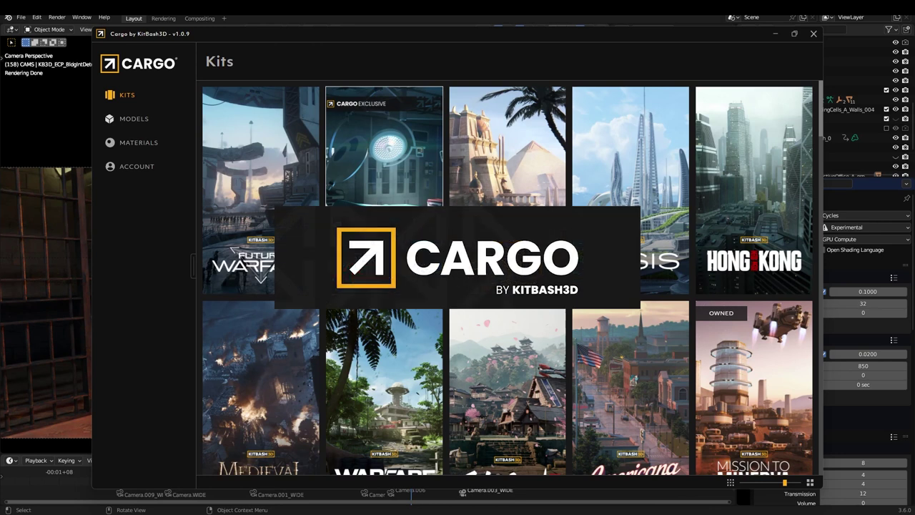
# Step: Look through the kit library and open the Mission To Minerva kit to view its models
pyautogui.scroll(-10, 471, 250)
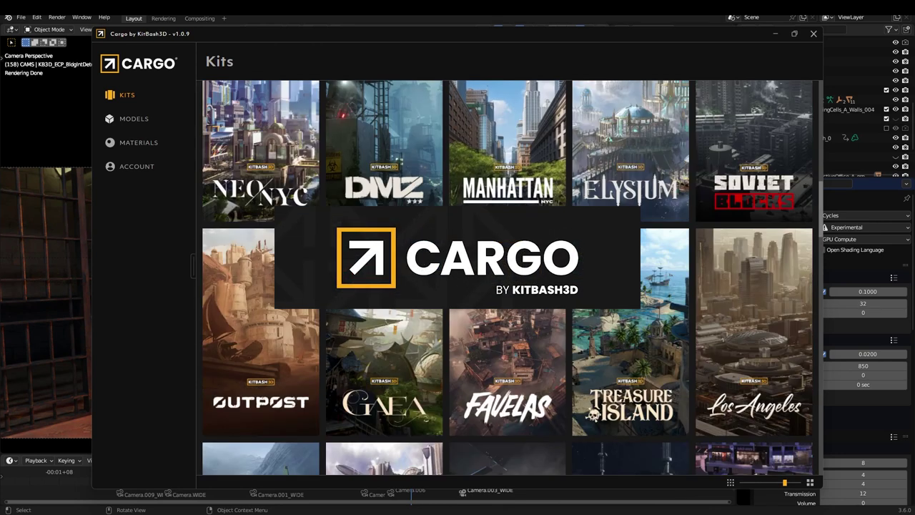
pyautogui.scroll(-6, 505, 251)
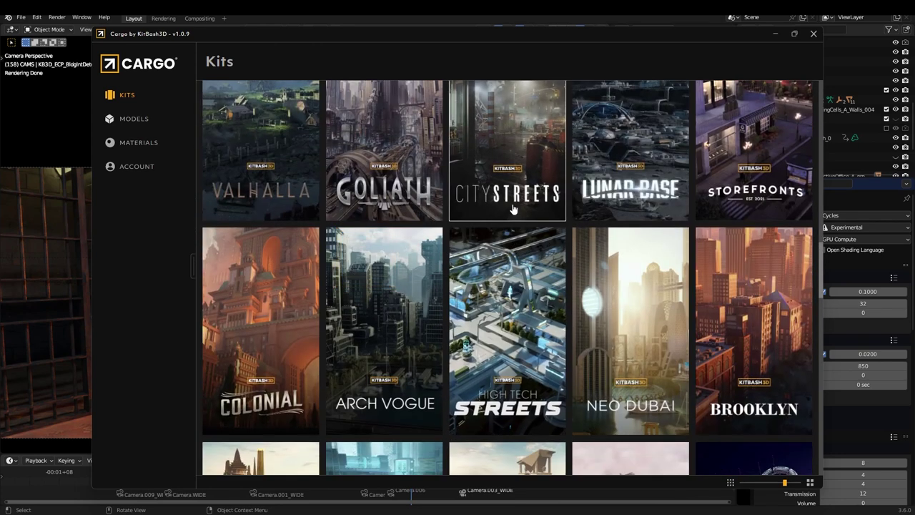
pyautogui.scroll(-3, 514, 225)
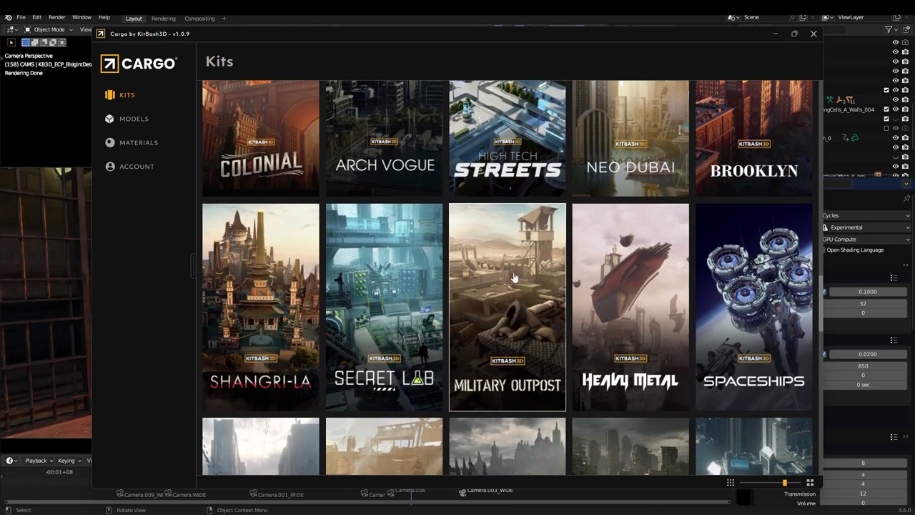
pyautogui.scroll(-3, 514, 278)
pyautogui.scroll(15, 514, 257)
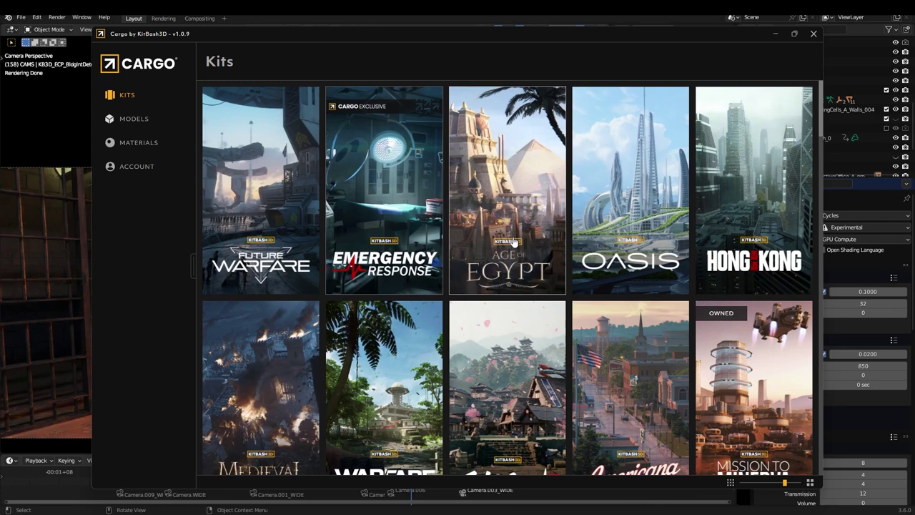
pyautogui.click(734, 359)
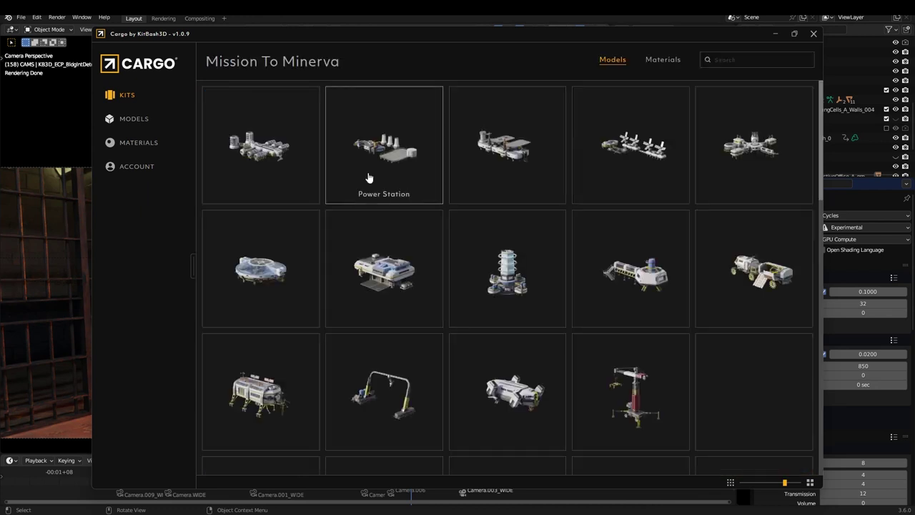
# Step: View the account's software settings and open the Every City Emergency Response kit
pyautogui.click(120, 95)
pyautogui.click(130, 170)
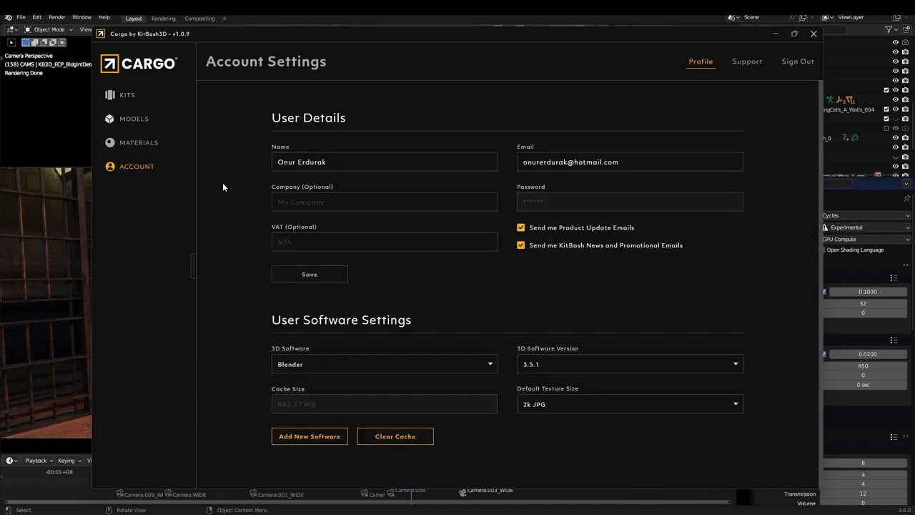
pyautogui.click(132, 102)
pyautogui.click(364, 237)
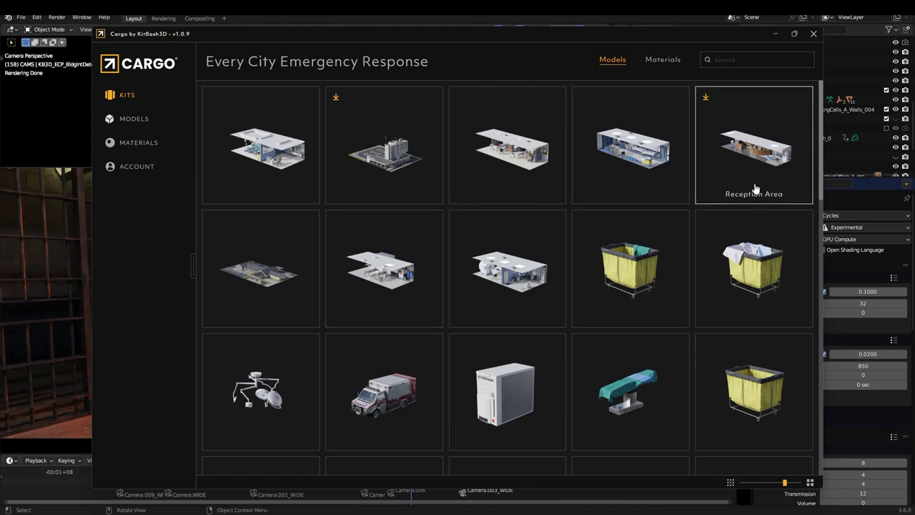
pyautogui.hotkey('alt', 'Left')
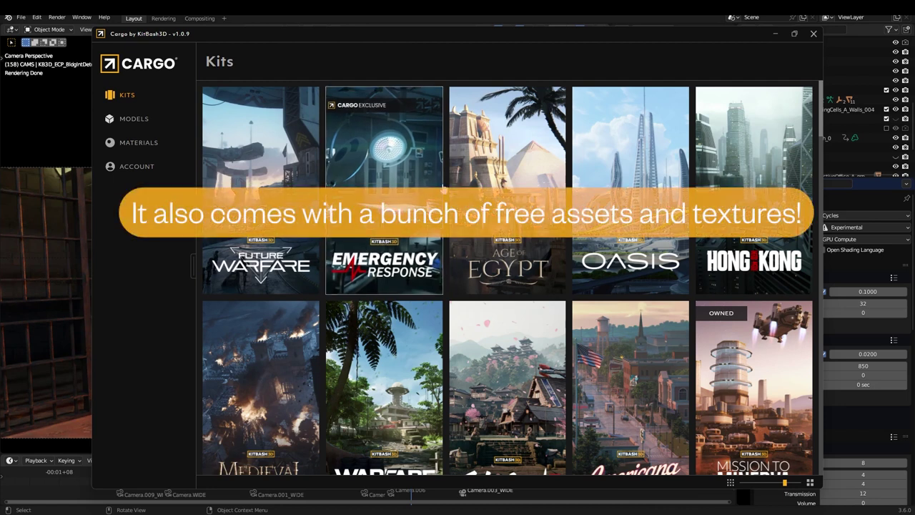
pyautogui.click(399, 249)
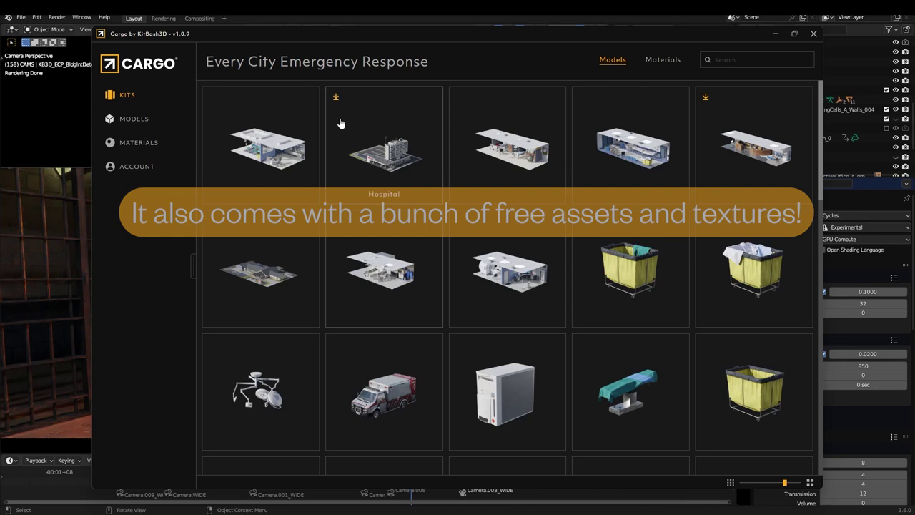
# Step: Check the texture size choices of the Hospital model and select the Reception Area model
pyautogui.click(339, 122)
pyautogui.click(655, 341)
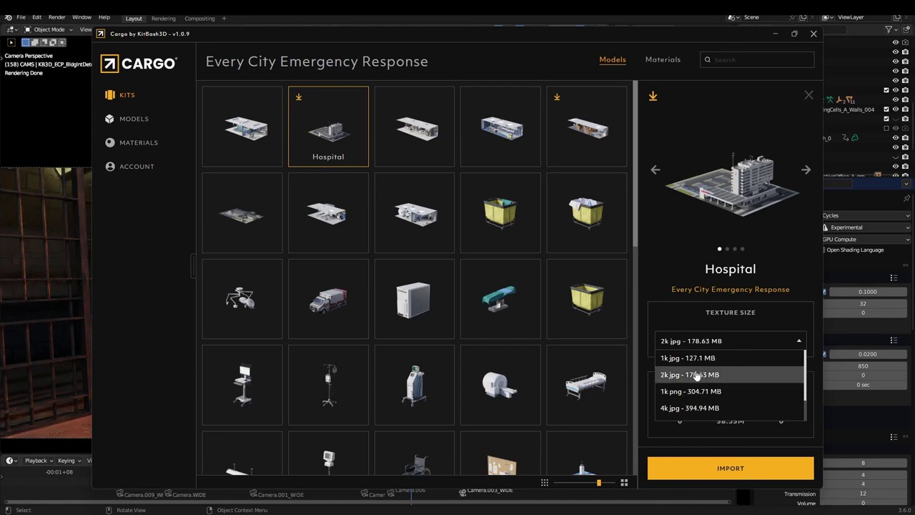
pyautogui.click(667, 316)
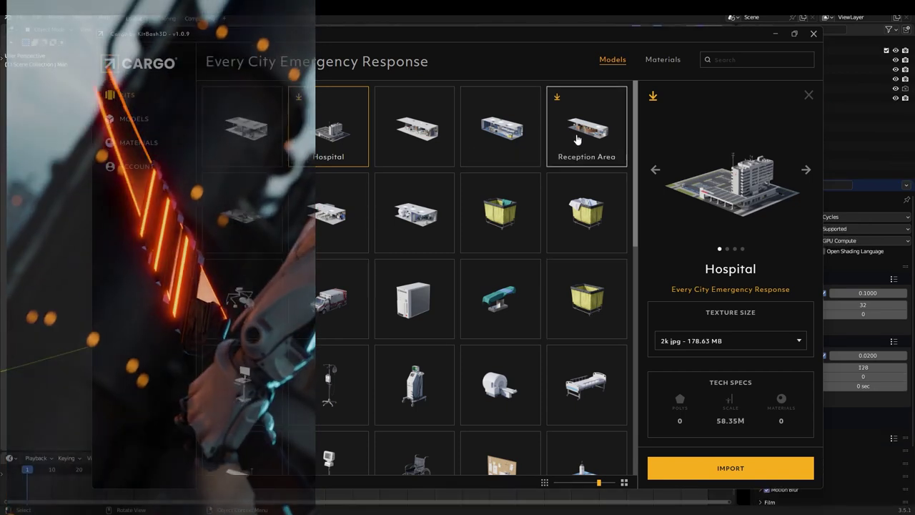
pyautogui.click(597, 153)
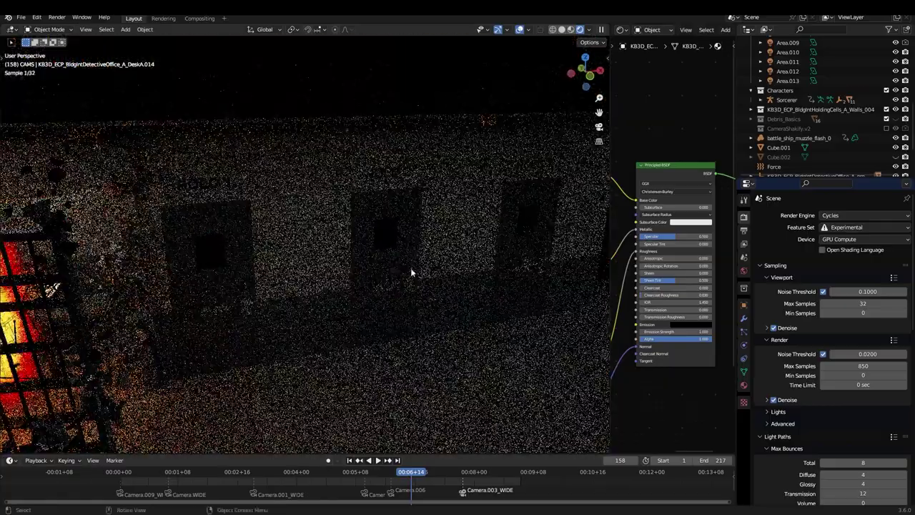
# Step: Switch to Blender and inspect the holding cell and dispatch center scenes in the rendered viewport beside the reference render
pyautogui.moveTo(411, 272)
pyautogui.mouseDown(button='middle')
pyautogui.moveTo(296, 262)
pyautogui.moveTo(589, 307)
pyautogui.moveTo(395, 272)
pyautogui.mouseUp(button='middle')
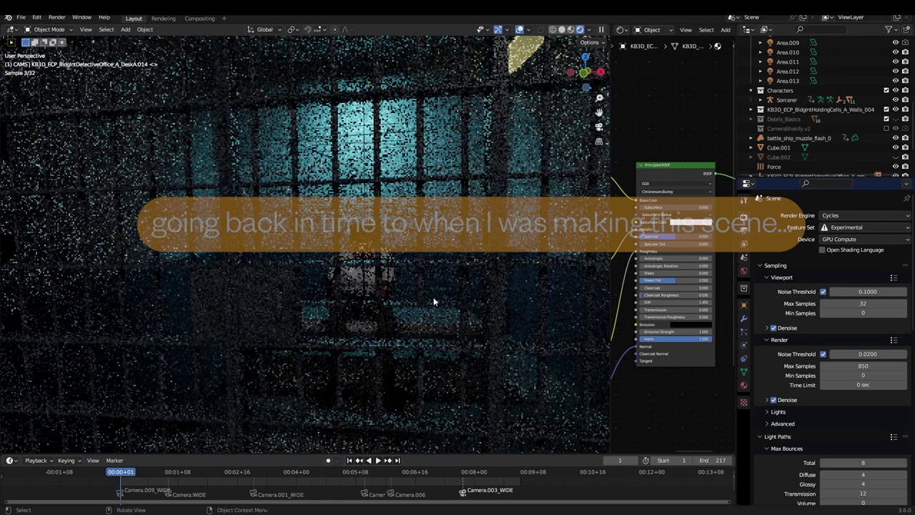
pyautogui.scroll(-5, 434, 297)
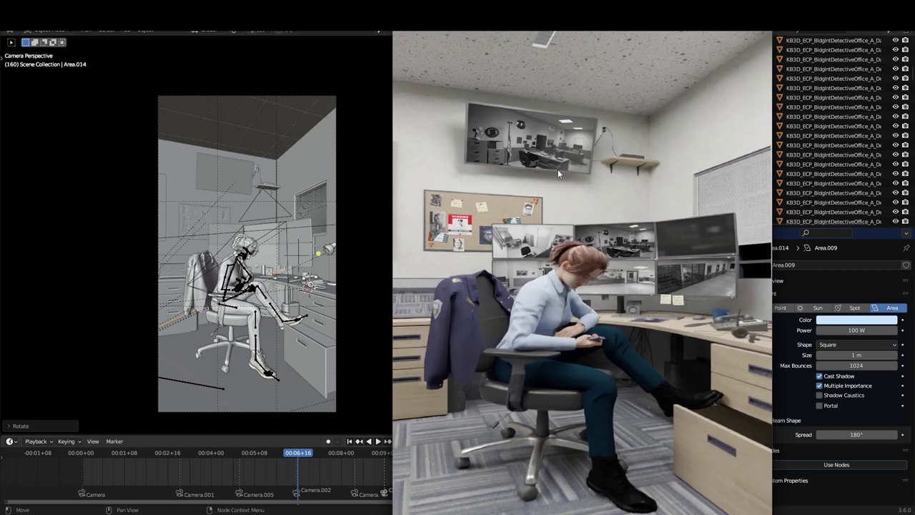
pyautogui.scroll(1, 550, 172)
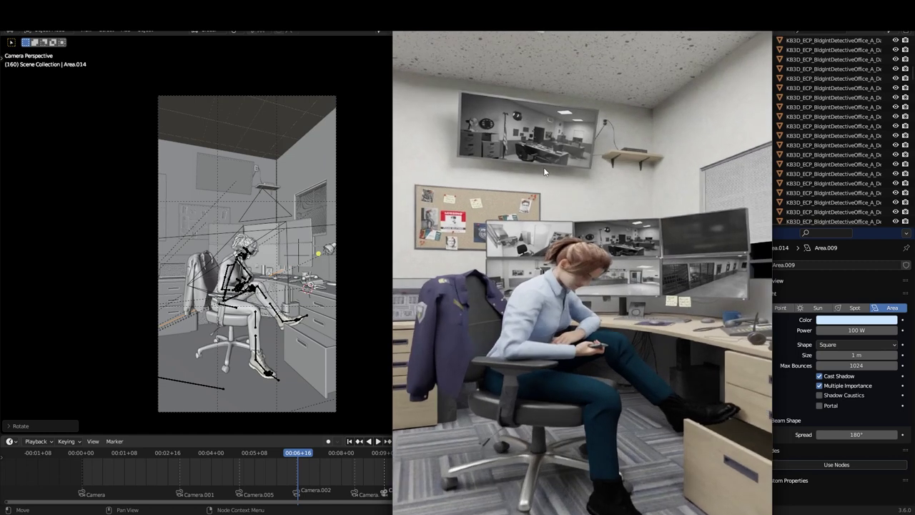
pyautogui.moveTo(390, 148); pyautogui.dragTo(438, 150)
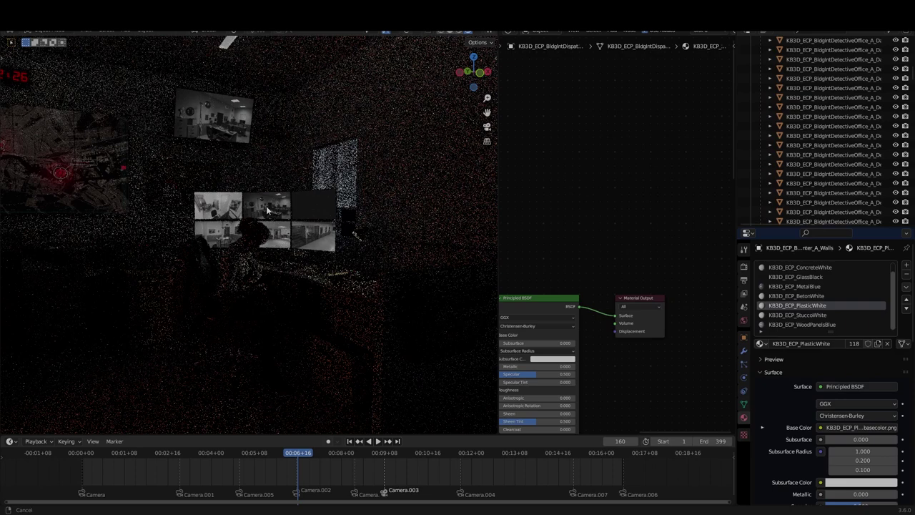
pyautogui.moveTo(336, 132); pyautogui.dragTo(102, 111, button='middle')
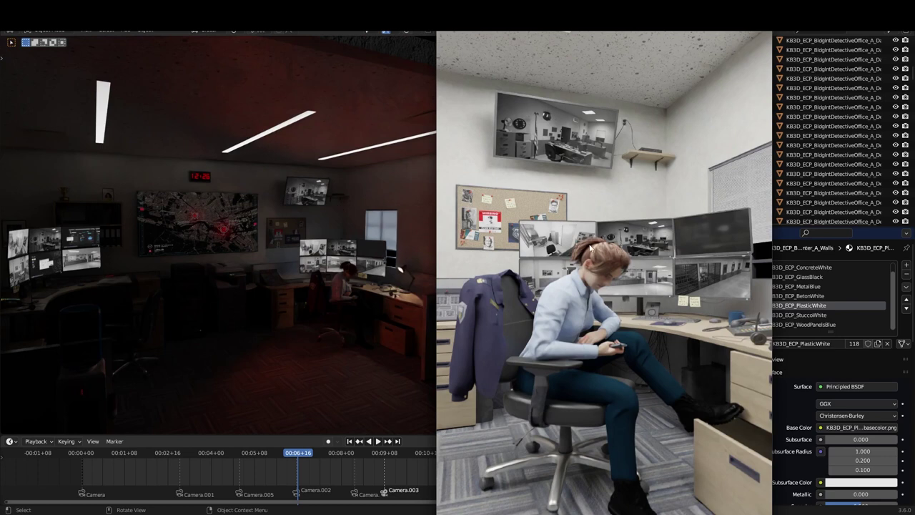
# Step: Show the viewport overlays and examine the wall clock and the outlines of all objects in the dispatch center
pyautogui.hotkey('shift', 'alt', 'z')
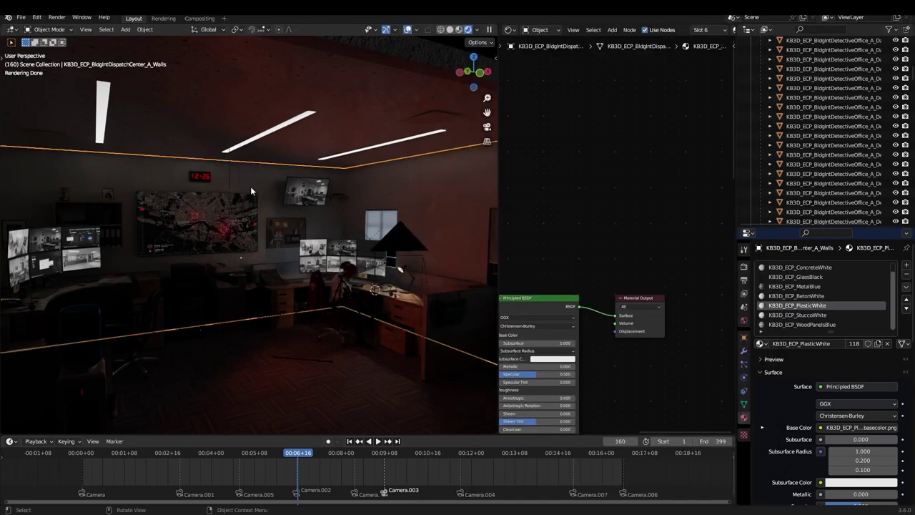
pyautogui.press('a')
pyautogui.moveTo(340, 265); pyautogui.dragTo(198, 203, button='middle')
pyautogui.click(194, 161)
pyautogui.press('a')
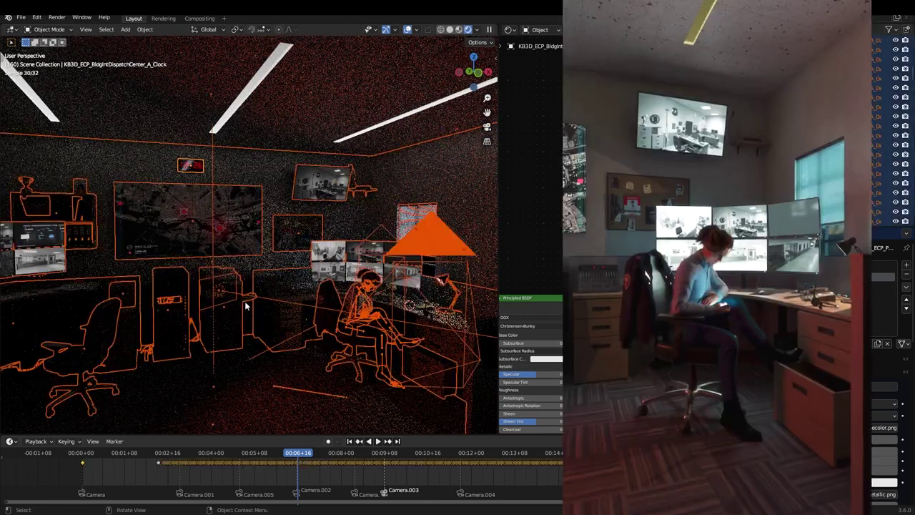
# Step: Select and frame the light at the desk lamp to examine its placement
pyautogui.click(246, 306)
pyautogui.press('KP_Decimal')
pyautogui.moveTo(256, 305); pyautogui.dragTo(336, 286, button='middle')
pyautogui.click(397, 207)
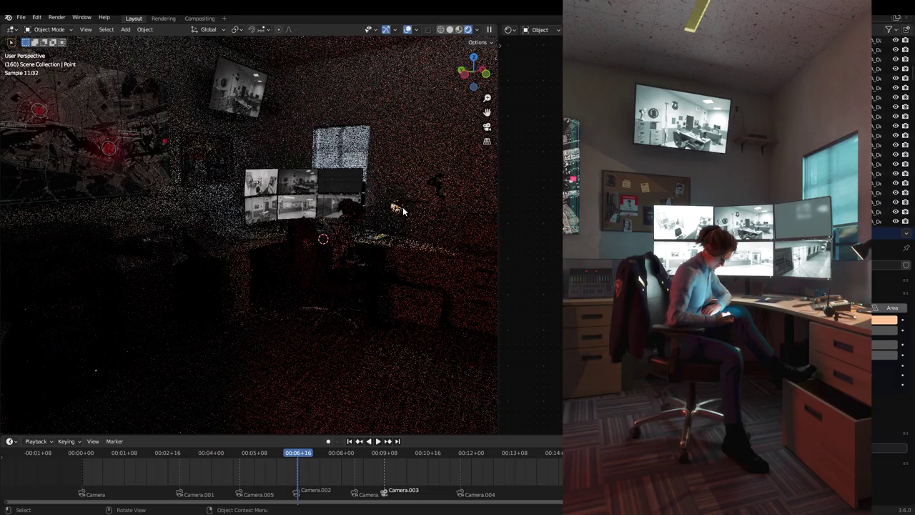
pyautogui.press('KP_Decimal')
pyautogui.moveTo(280, 225); pyautogui.dragTo(312, 227, button='middle')
# Step: Examine the area light placed outside the office window and view the room through the camera
pyautogui.scroll(-5, 311, 227)
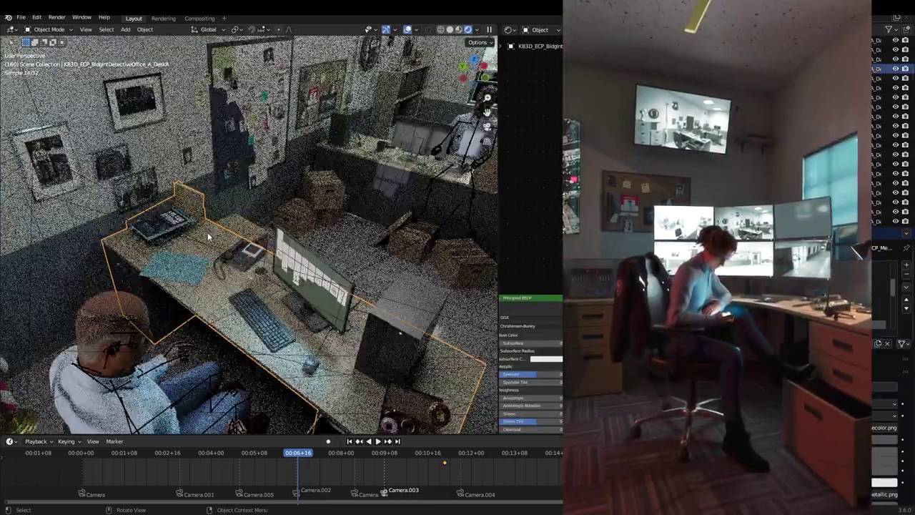
pyautogui.scroll(-12, 211, 231)
pyautogui.keyDown('shift'); pyautogui.moveTo(343, 172); pyautogui.dragTo(201, 227, button='middle'); pyautogui.keyUp('shift')
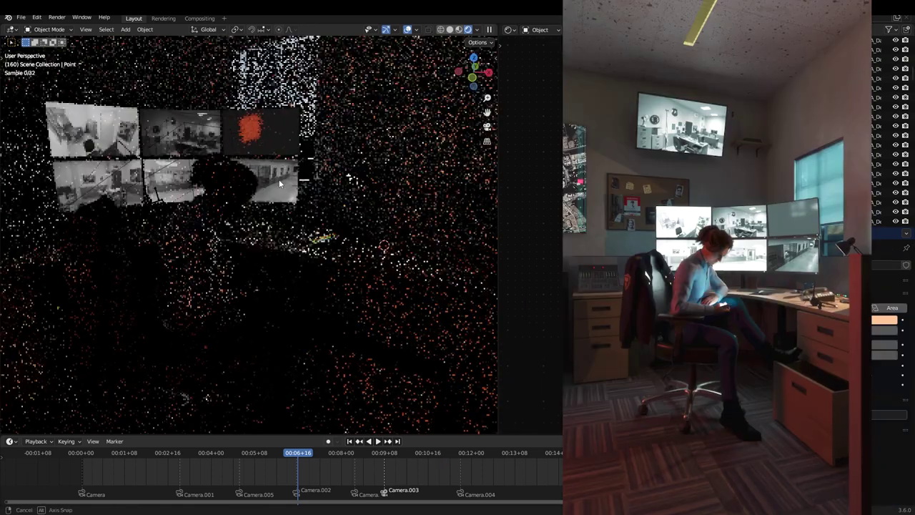
pyautogui.moveTo(312, 188); pyautogui.dragTo(363, 208, button='middle')
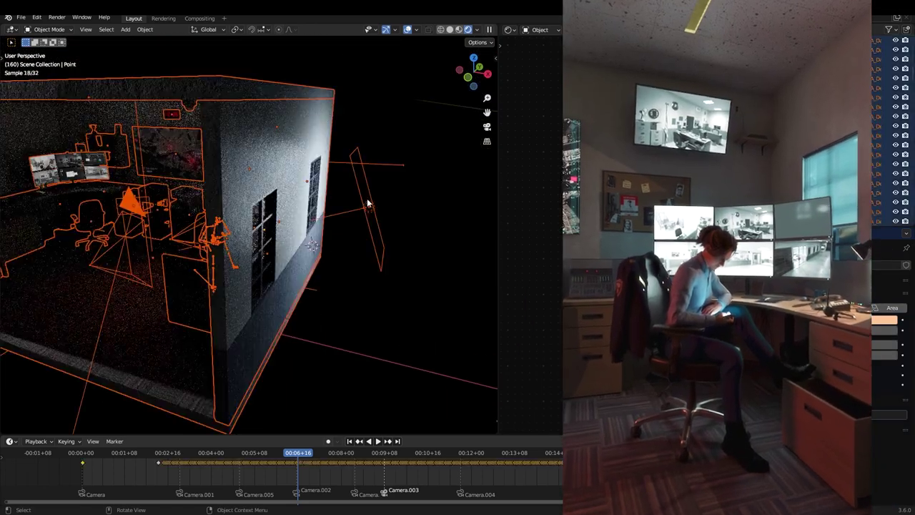
pyautogui.click(368, 204)
pyautogui.press('KP_0')
pyautogui.scroll(4, 421, 251)
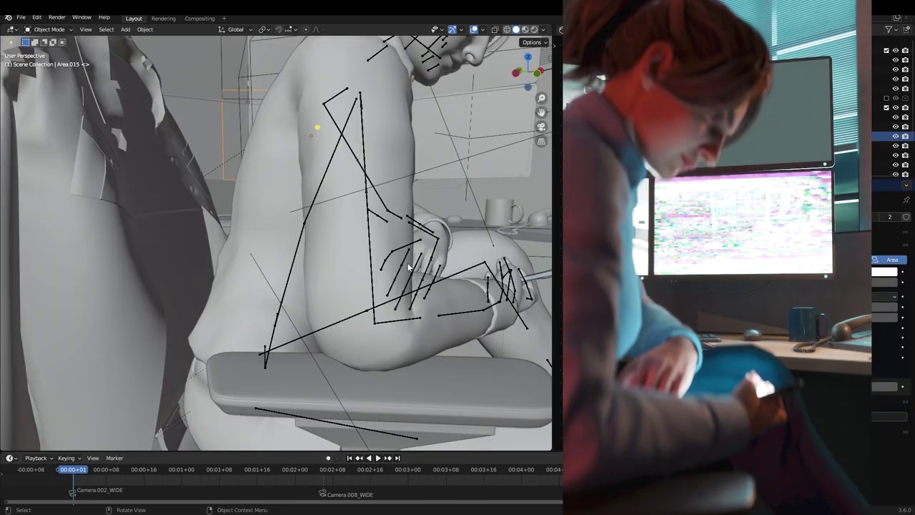
# Step: Examine the area lights in front of the monitors behind the seated character
pyautogui.scroll(-3, 409, 266)
pyautogui.moveTo(420, 282); pyautogui.dragTo(356, 249, button='middle')
pyautogui.scroll(-4, 355, 250)
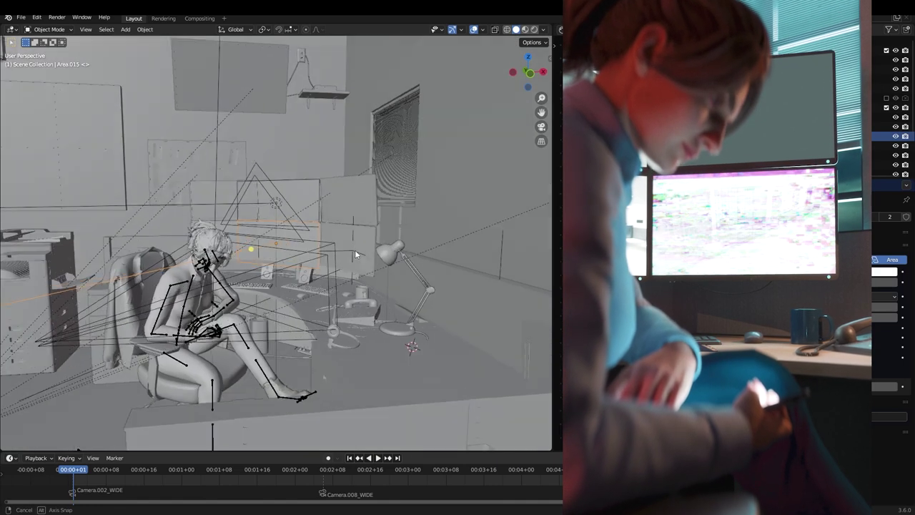
pyautogui.scroll(2, 356, 250)
pyautogui.keyDown('shift'); pyautogui.moveTo(277, 223); pyautogui.dragTo(311, 269, button='middle'); pyautogui.keyUp('shift')
pyautogui.scroll(3, 311, 270)
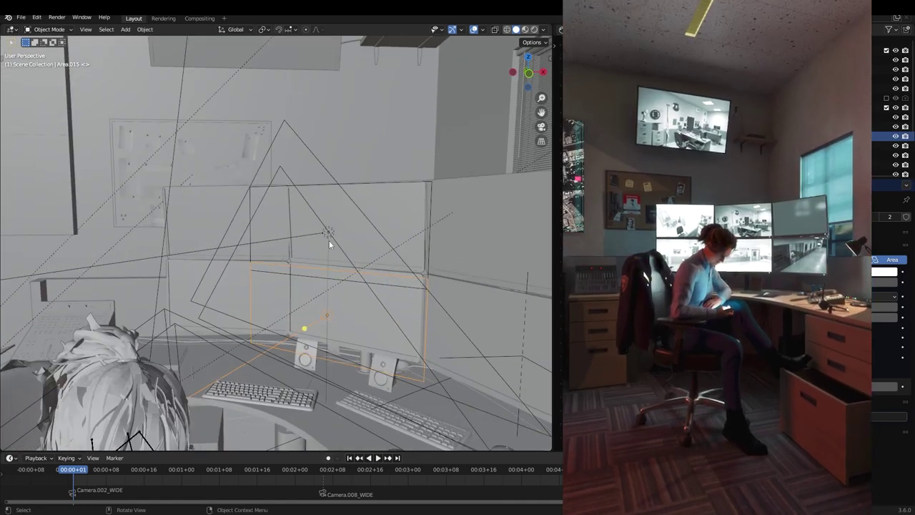
pyautogui.click(329, 240)
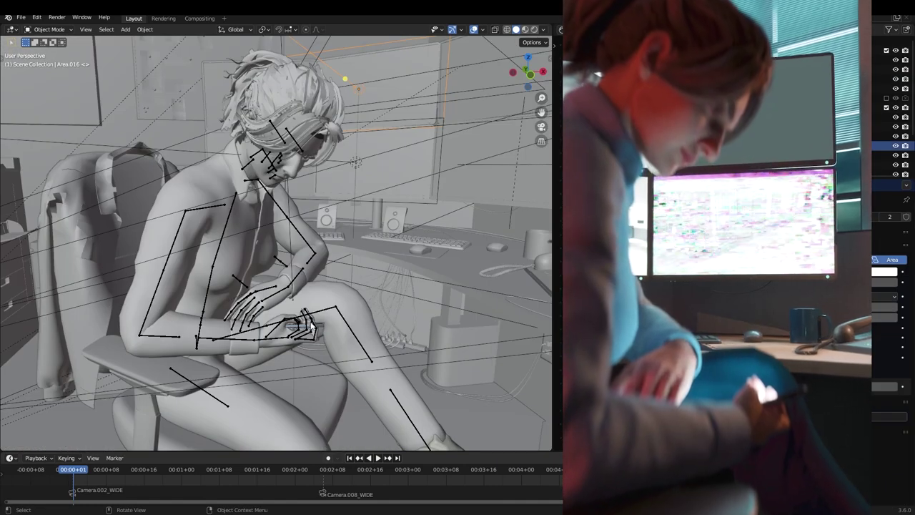
# Step: Select and frame the phone in the character's hand to examine its screen and lighting
pyautogui.click(311, 326)
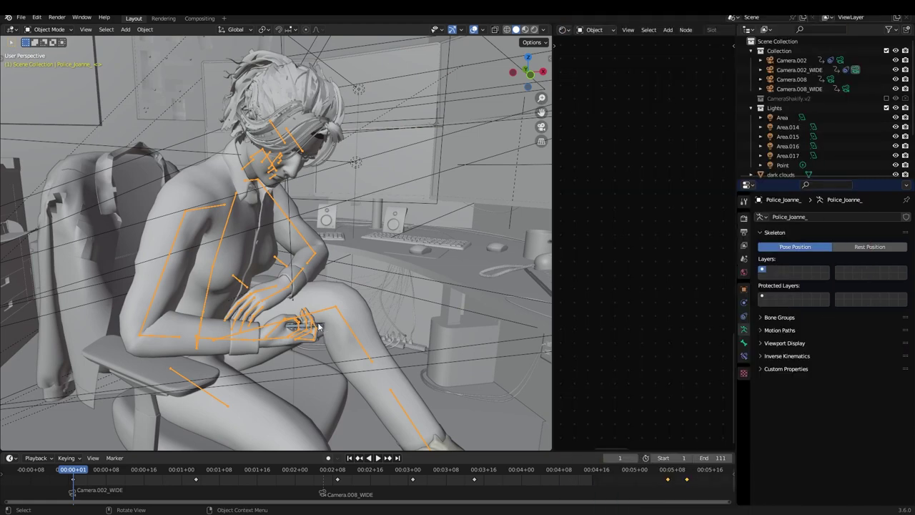
pyautogui.click(322, 326)
pyautogui.press('KP_Decimal')
pyautogui.moveTo(322, 326); pyautogui.dragTo(295, 329, button='middle')
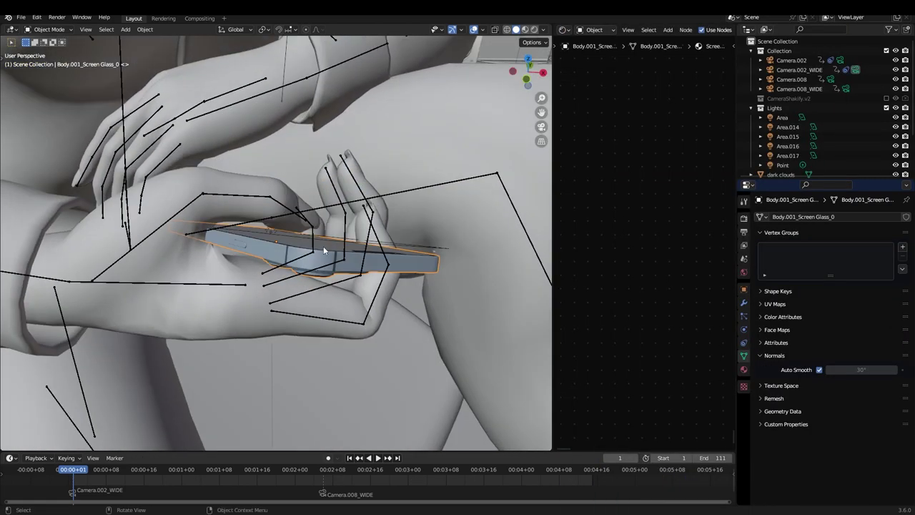
pyautogui.moveTo(309, 248); pyautogui.dragTo(263, 280, button='middle')
pyautogui.scroll(-12, 324, 245)
pyautogui.scroll(-2, 300, 263)
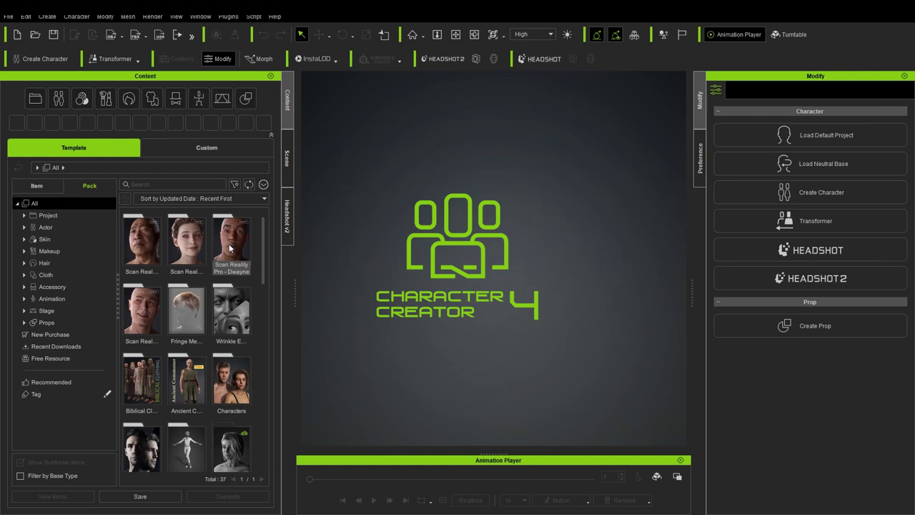
# Step: Switch to Character Creator 4, load the CC4 Kevin avatar from the Characters pack and view its face up close
pyautogui.scroll(-3, 199, 322)
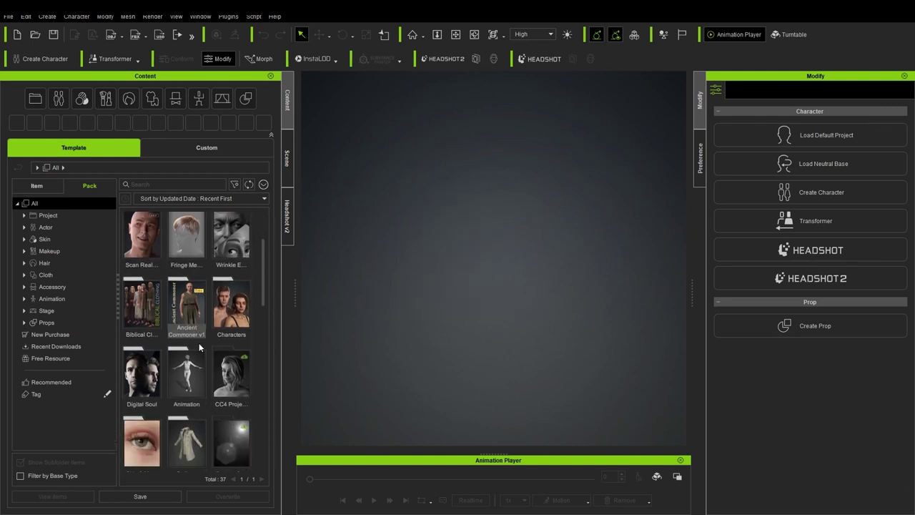
pyautogui.doubleClick(226, 277)
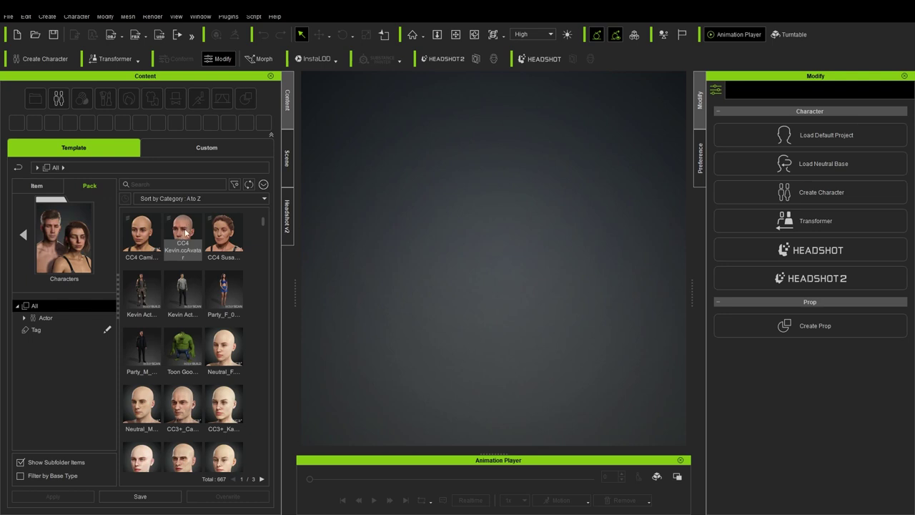
pyautogui.doubleClick(183, 233)
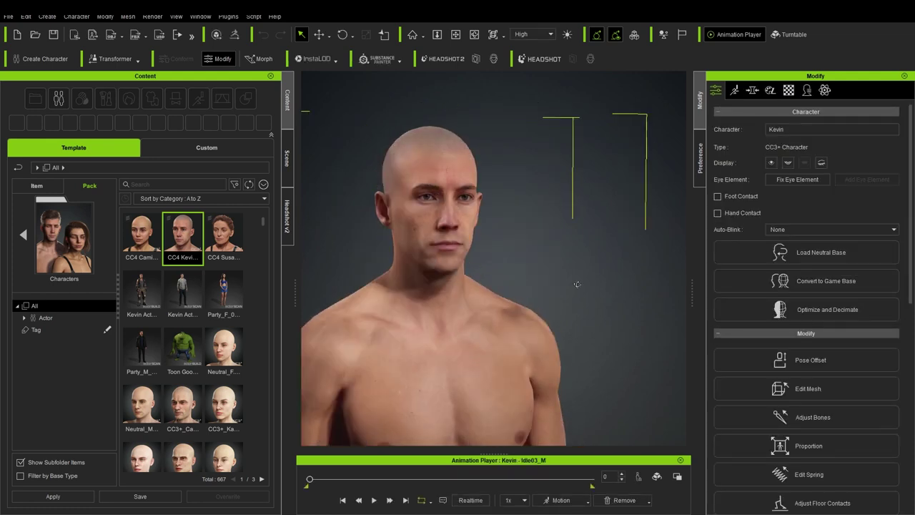
pyautogui.scroll(5, 446, 302)
pyautogui.moveTo(446, 302); pyautogui.dragTo(579, 333, button='middle')
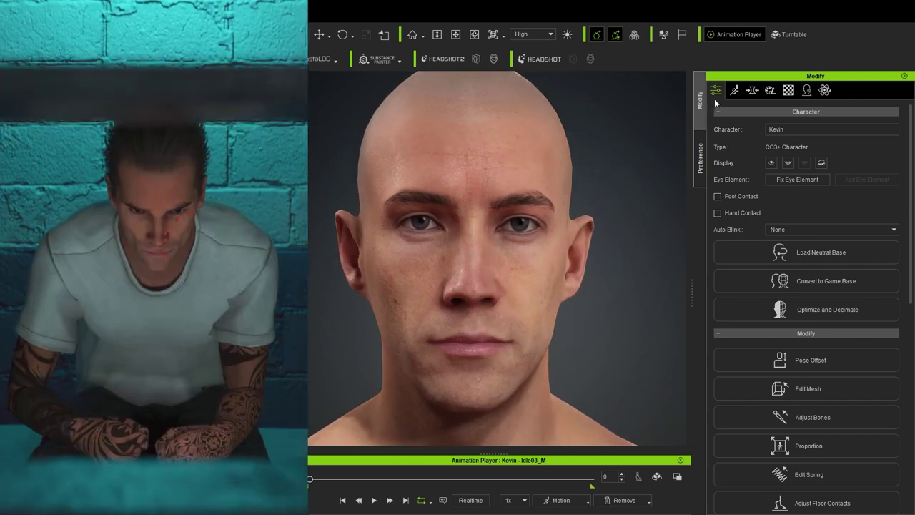
# Step: Set the favourite face morphs to Face Narrow 25, Face Young 23, Face Old 40, Brow Height -50 and Brow Lower 58
pyautogui.click(752, 89)
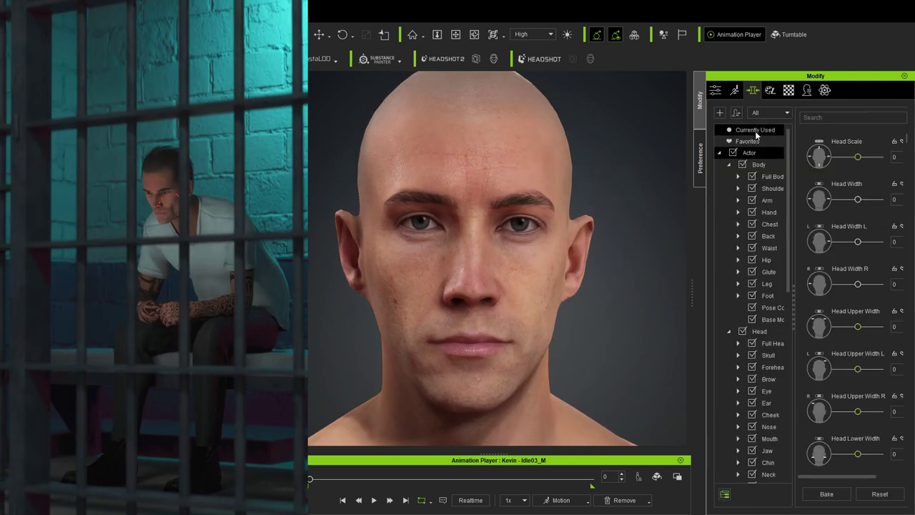
pyautogui.click(748, 141)
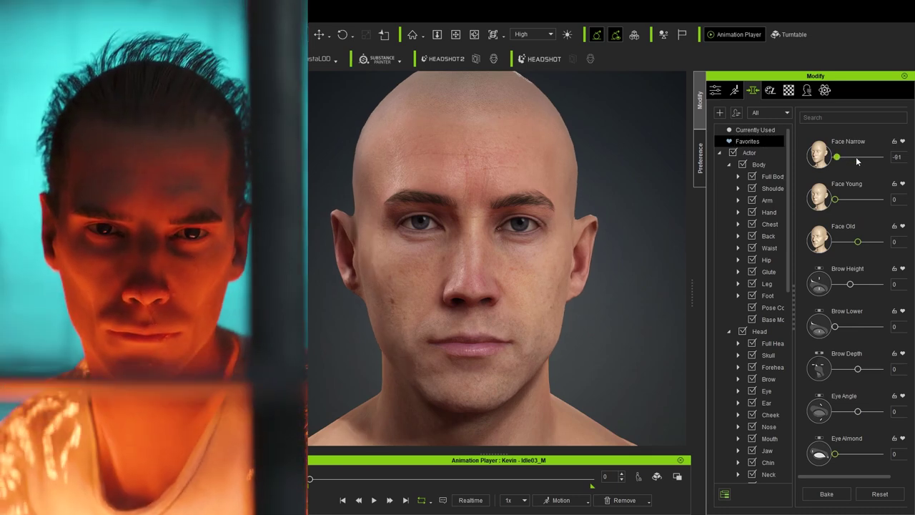
pyautogui.moveTo(856, 158); pyautogui.dragTo(863, 157)
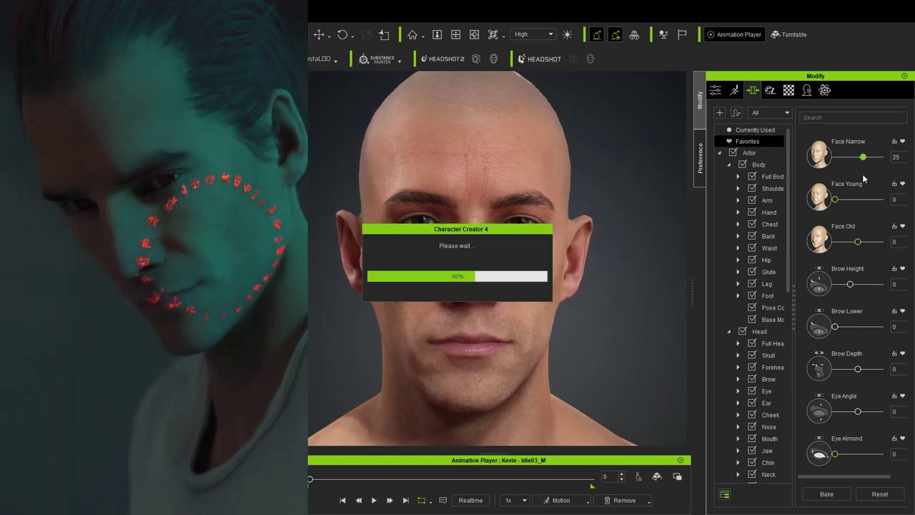
pyautogui.moveTo(835, 199); pyautogui.dragTo(846, 199)
pyautogui.moveTo(857, 242); pyautogui.dragTo(868, 244)
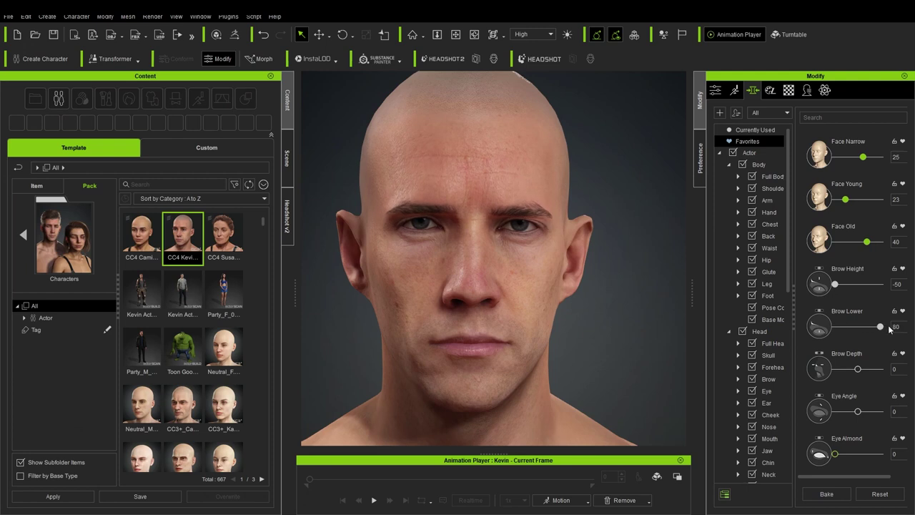
pyautogui.scroll(-3, 529, 295)
pyautogui.moveTo(529, 295); pyautogui.dragTo(529, 243, button='middle')
pyautogui.scroll(3, 529, 243)
pyautogui.moveTo(529, 243); pyautogui.dragTo(609, 282, button='right')
pyautogui.scroll(2, 609, 283)
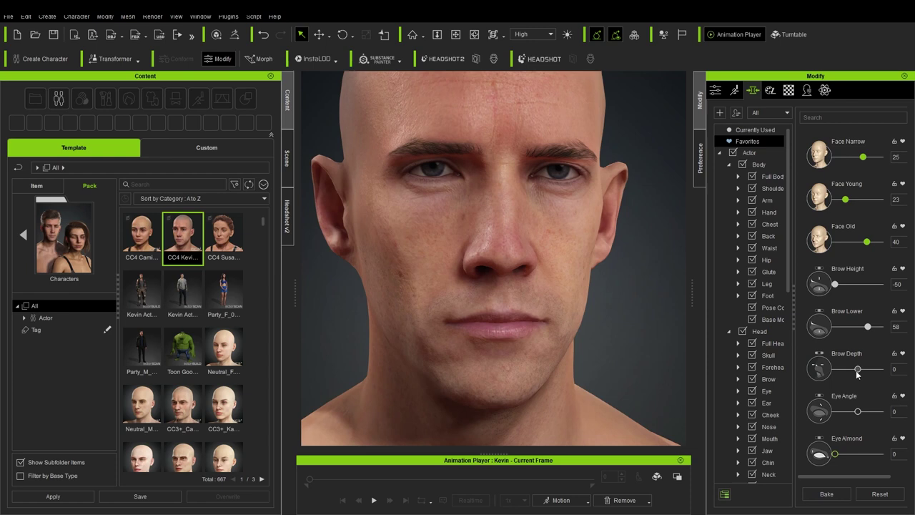
# Step: Slim the character's chest by setting Chest Scale to -21, Chest Height to -8 and Chest Depth to -50
pyautogui.click(770, 178)
pyautogui.scroll(-5, 529, 307)
pyautogui.moveTo(500, 322); pyautogui.dragTo(589, 341, button='right')
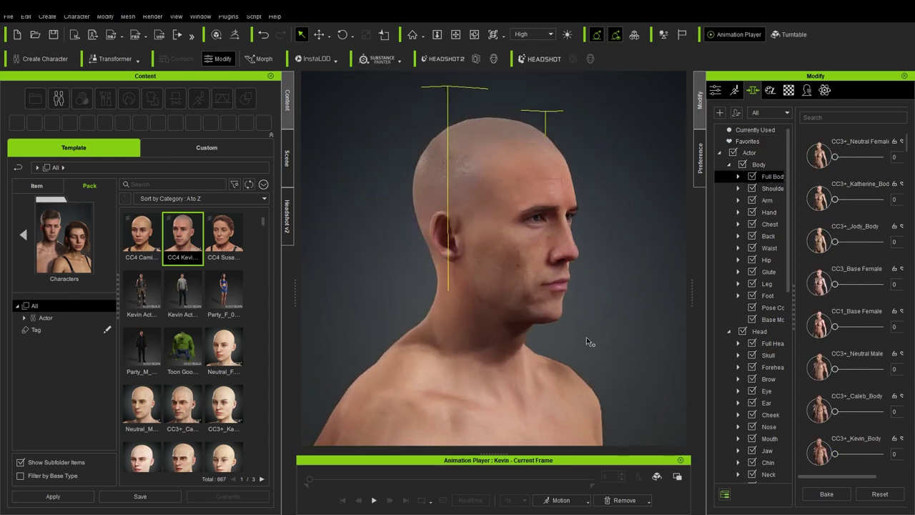
pyautogui.moveTo(589, 341); pyautogui.dragTo(368, 203, button='middle')
pyautogui.moveTo(368, 202); pyautogui.dragTo(445, 224, button='right')
pyautogui.moveTo(445, 224); pyautogui.dragTo(527, 231, button='middle')
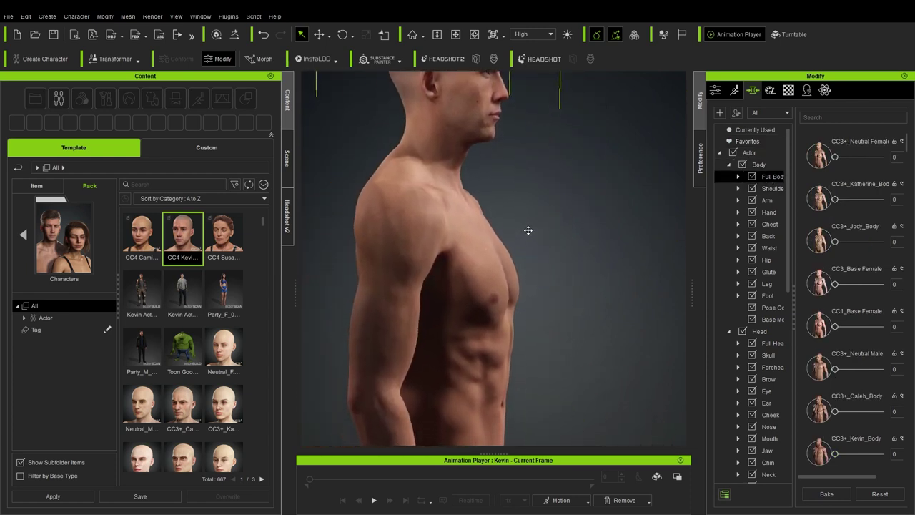
pyautogui.click(771, 226)
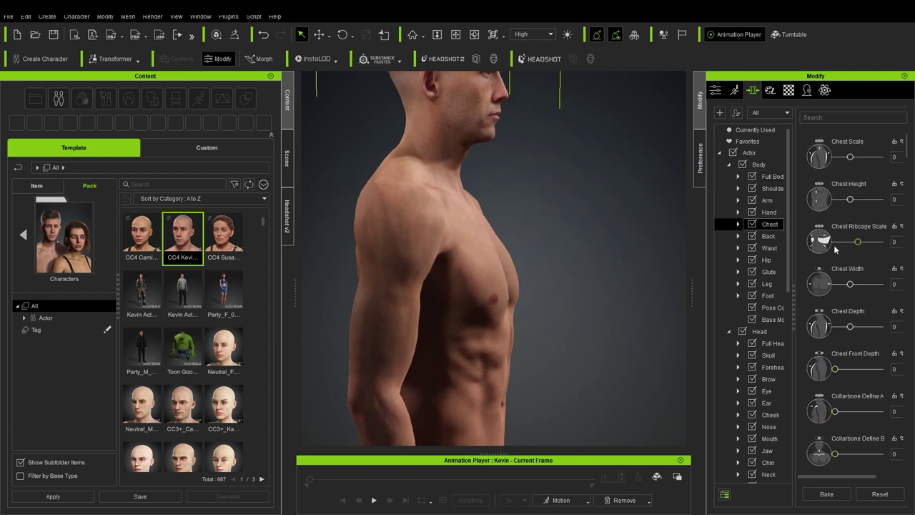
pyautogui.moveTo(851, 158); pyautogui.dragTo(845, 158)
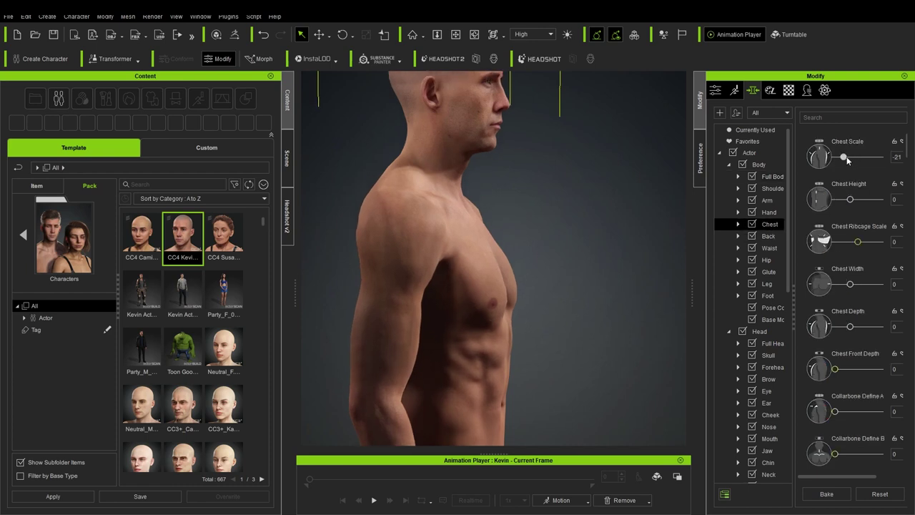
pyautogui.moveTo(851, 202); pyautogui.dragTo(848, 203)
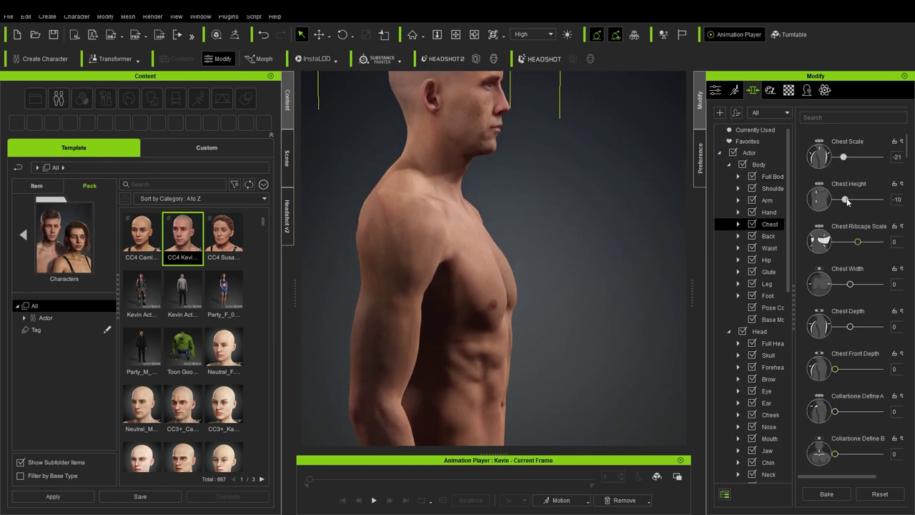
pyautogui.moveTo(841, 329); pyautogui.dragTo(826, 330)
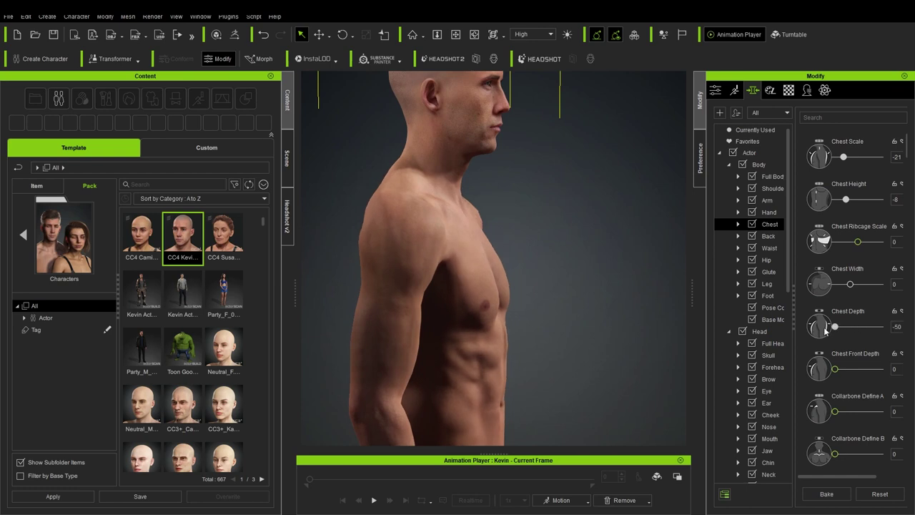
# Step: Try the full-head morph Head HA Baby at 100 and return it to 0
pyautogui.moveTo(554, 266); pyautogui.dragTo(307, 247, button='right')
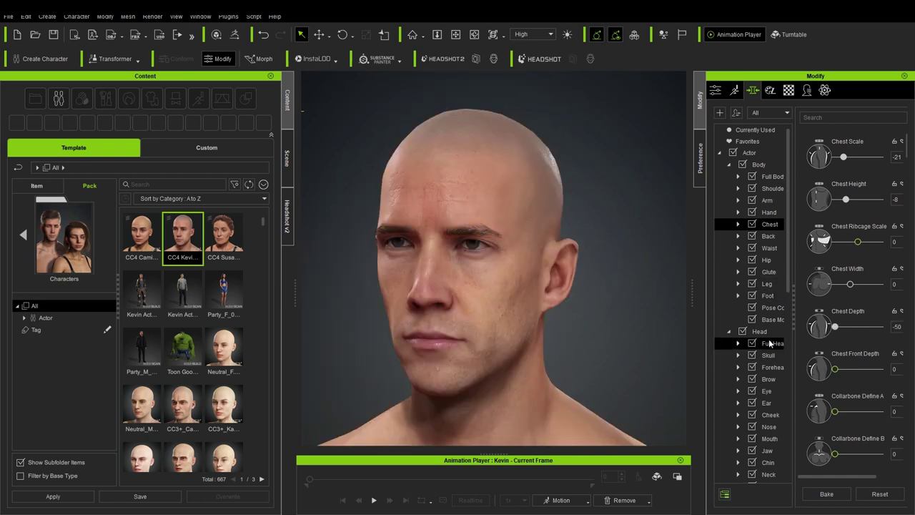
pyautogui.click(771, 344)
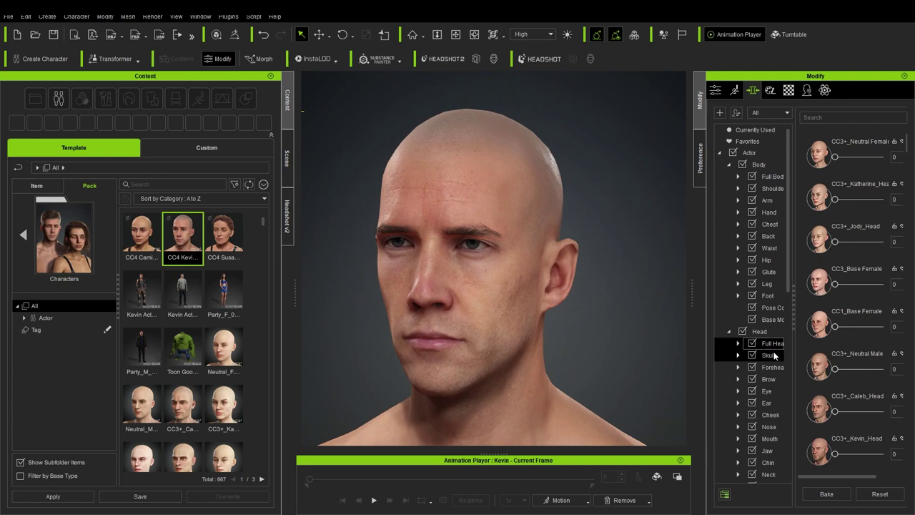
pyautogui.scroll(-10, 833, 325)
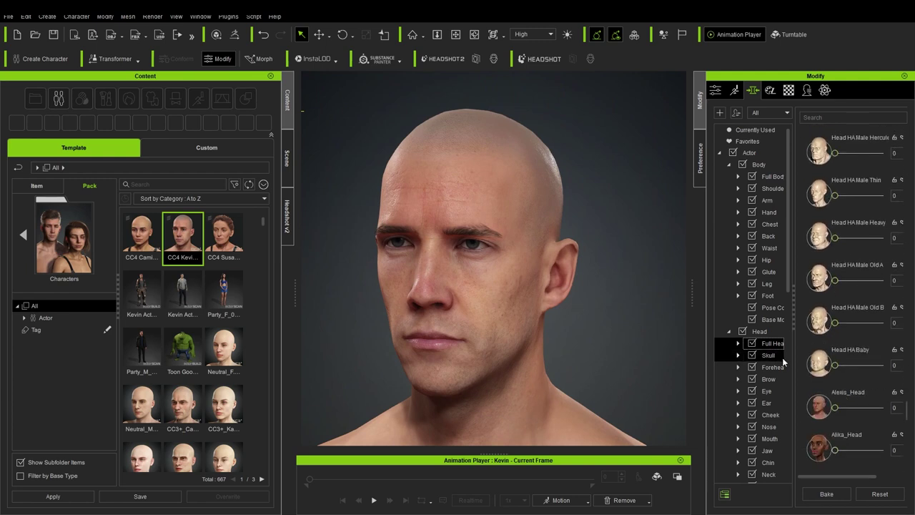
pyautogui.scroll(-3, 835, 266)
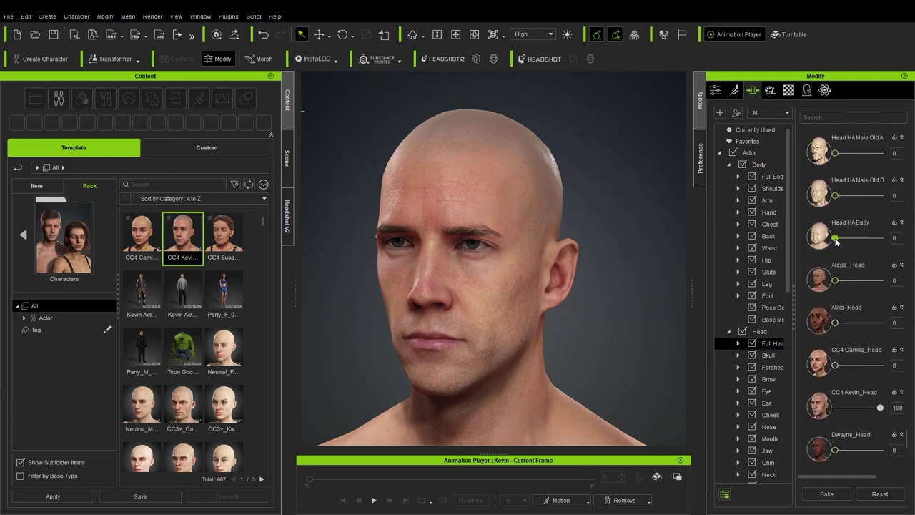
pyautogui.moveTo(834, 237); pyautogui.dragTo(913, 242)
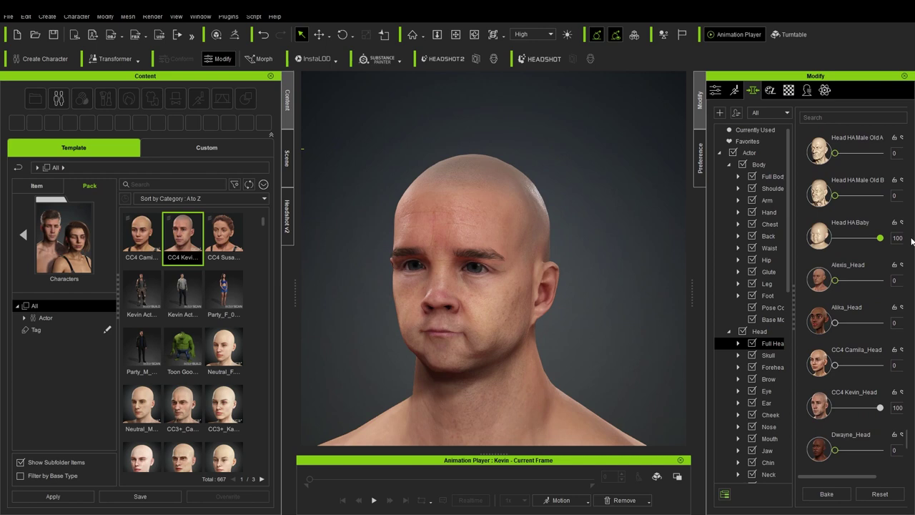
pyautogui.moveTo(857, 237); pyautogui.dragTo(805, 240)
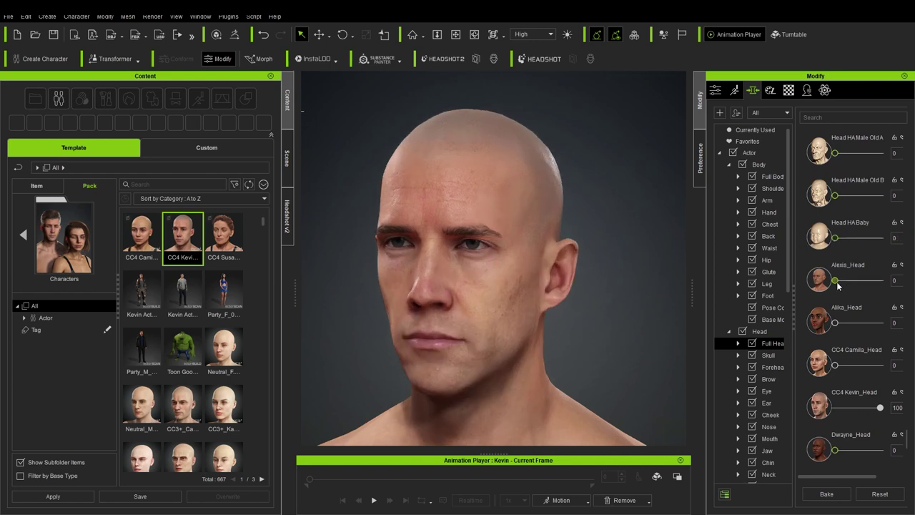
# Step: Blend in a little of the Alexis_Head morph and adjust the ears with Ear Height -1 and Ear Height L 100
pyautogui.moveTo(836, 281); pyautogui.dragTo(839, 288)
pyautogui.click(767, 354)
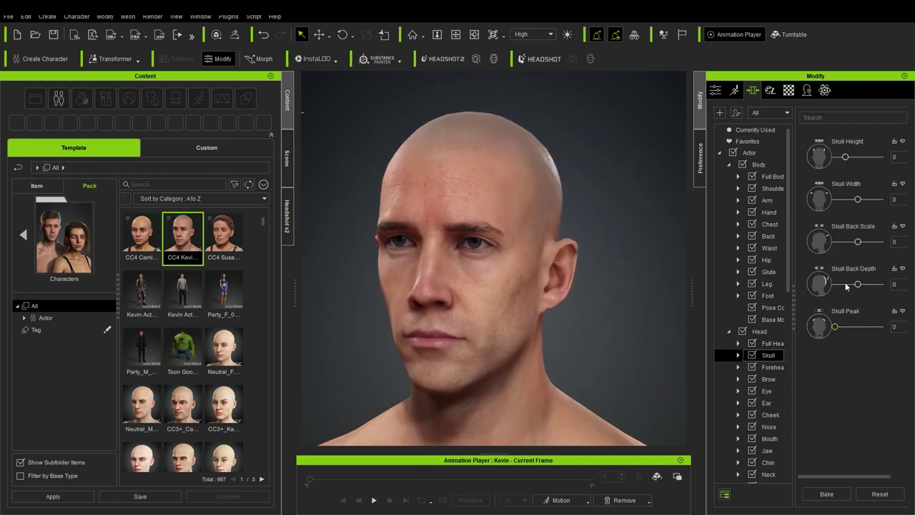
pyautogui.scroll(-3, 756, 276)
pyautogui.click(766, 296)
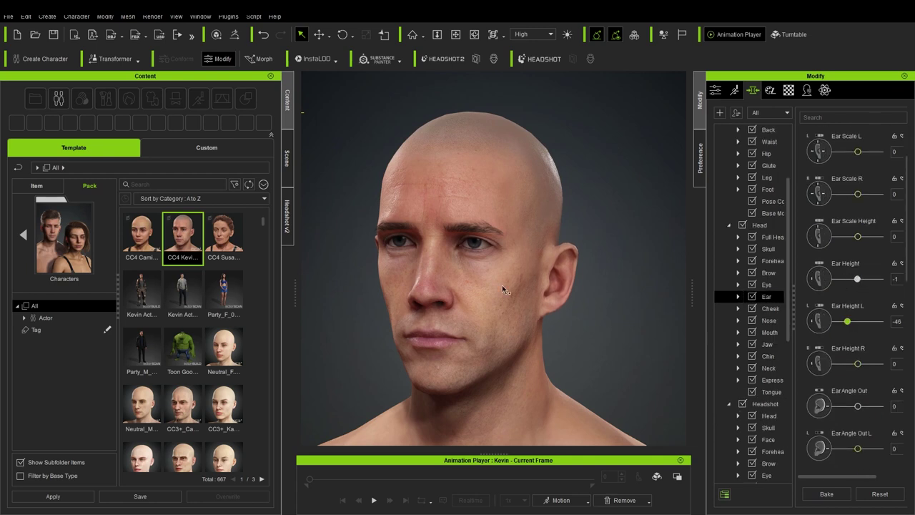
pyautogui.moveTo(503, 289); pyautogui.dragTo(519, 280, button='right')
pyautogui.scroll(-1, 519, 280)
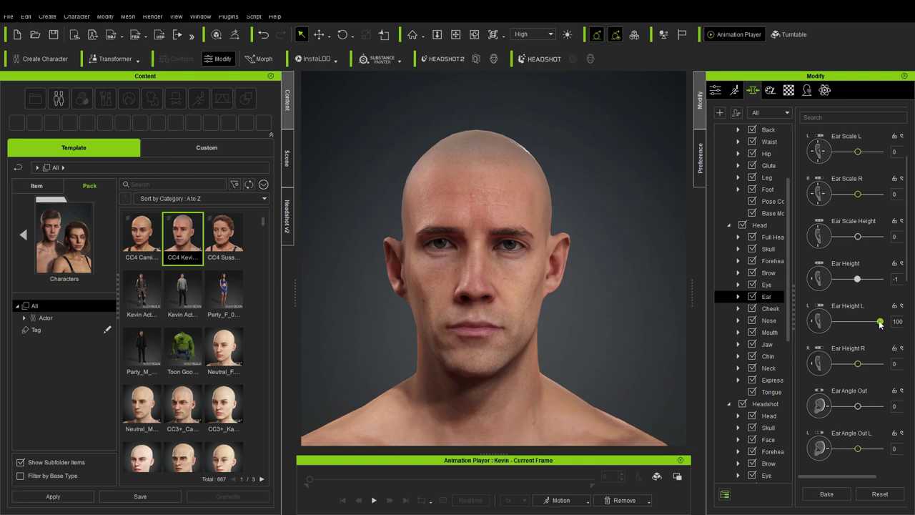
# Step: Reshape the jaw and chin with Jaw Scale L 3, Chin Height 100, Chin Width -50, Depth A -68, Depth B -57, Define 100, Crease 60
pyautogui.click(767, 344)
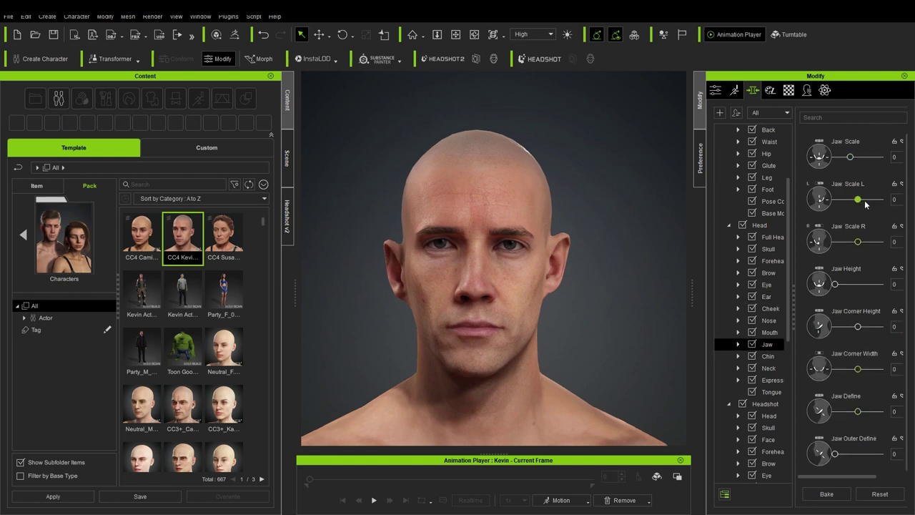
pyautogui.moveTo(858, 202); pyautogui.dragTo(863, 206)
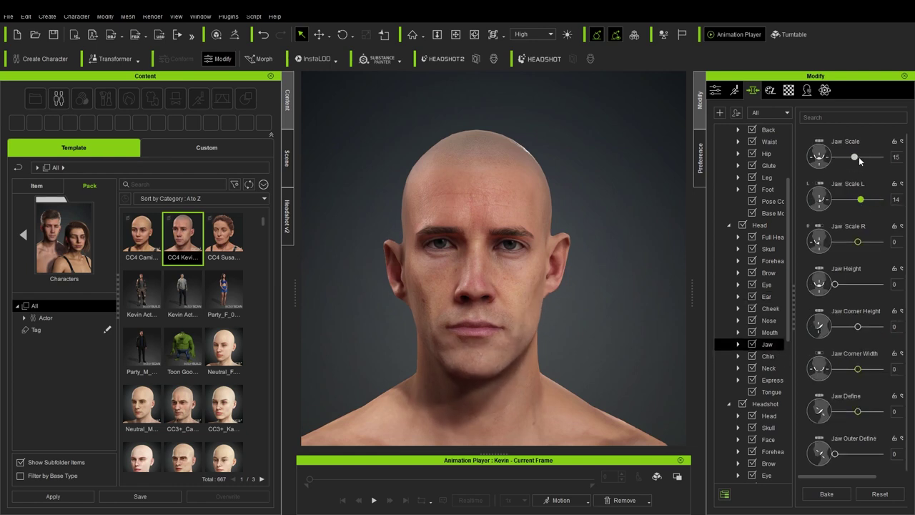
pyautogui.moveTo(855, 158); pyautogui.dragTo(860, 158)
pyautogui.scroll(-1, 850, 343)
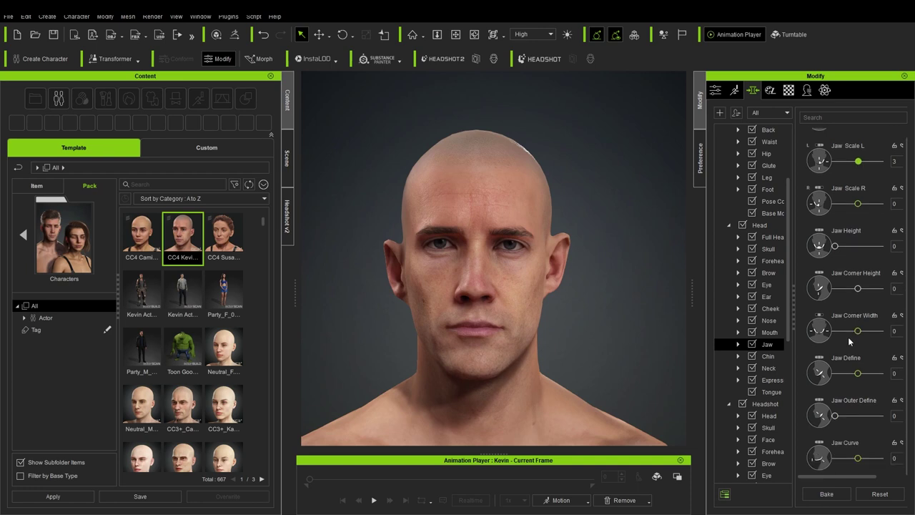
pyautogui.click(767, 356)
pyautogui.moveTo(858, 200); pyautogui.dragTo(870, 204)
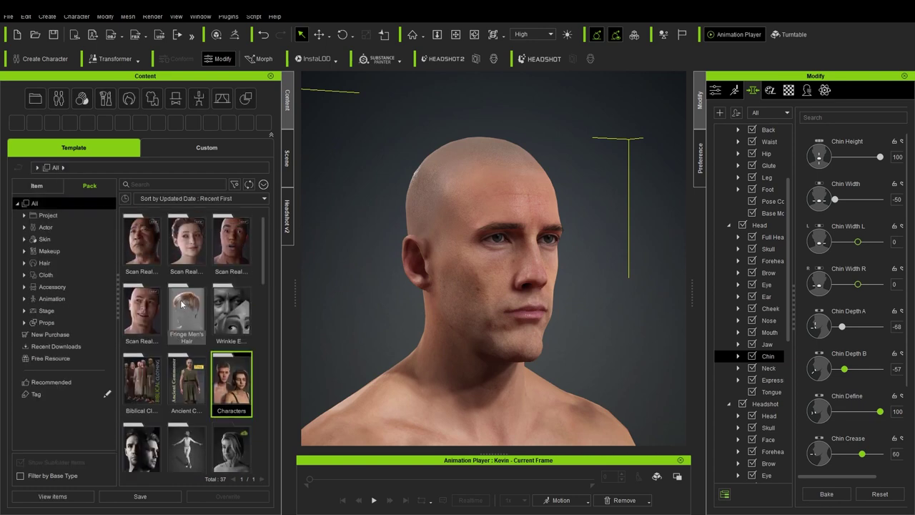
# Step: Try the white hair from the Slick-Back Old Style Hair pack and settle on its dark grey version for the character
pyautogui.scroll(-2, 200, 332)
pyautogui.doubleClick(232, 437)
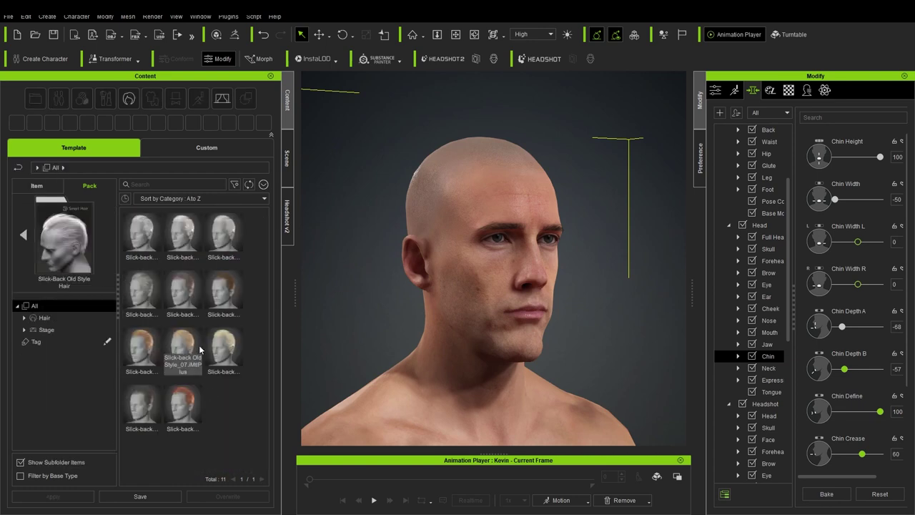
pyautogui.doubleClick(142, 237)
pyautogui.moveTo(480, 283); pyautogui.dragTo(436, 283, button='middle')
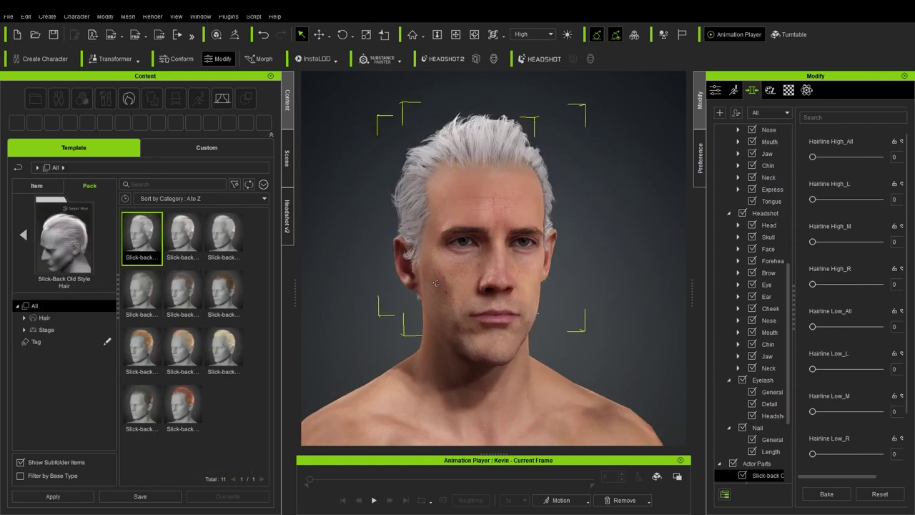
pyautogui.moveTo(436, 283); pyautogui.dragTo(471, 289, button='right')
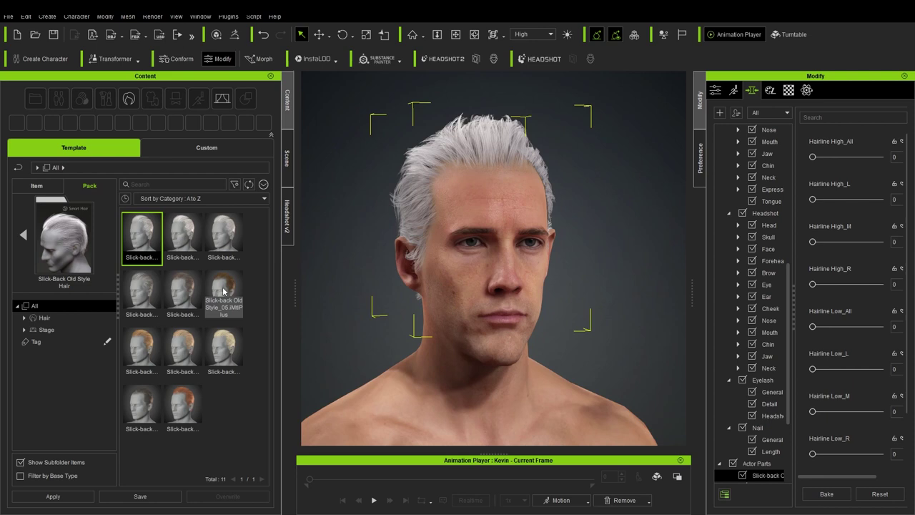
pyautogui.moveTo(183, 293); pyautogui.dragTo(469, 252)
pyautogui.click(420, 293)
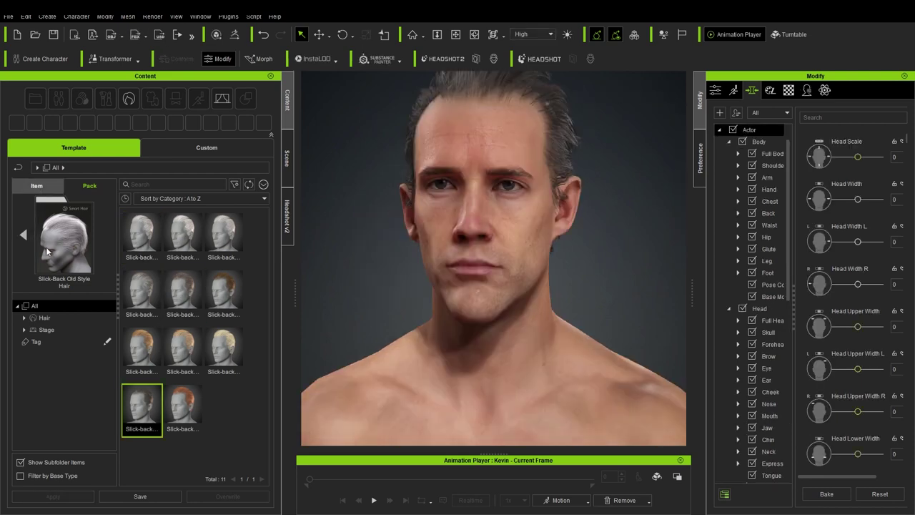
# Step: Dress the character in dark boxers, the white Basic T-shirt and grey checked pants from the Cloth items
pyautogui.click(24, 235)
pyautogui.click(45, 287)
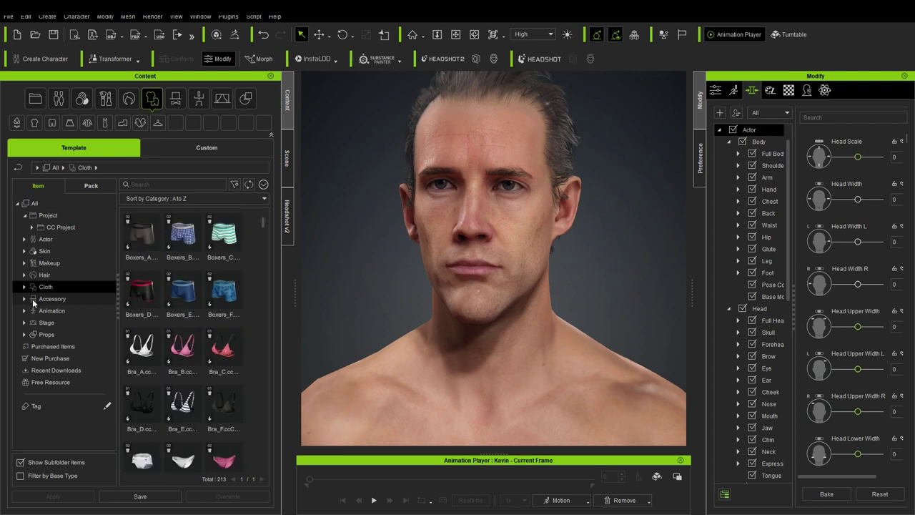
pyautogui.moveTo(141, 239); pyautogui.dragTo(501, 363)
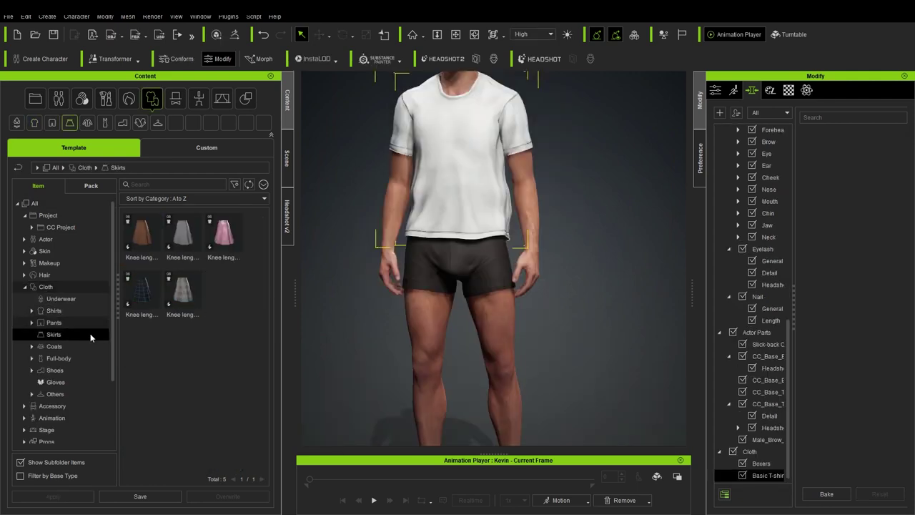
pyautogui.click(53, 322)
pyautogui.moveTo(224, 350); pyautogui.dragTo(475, 318)
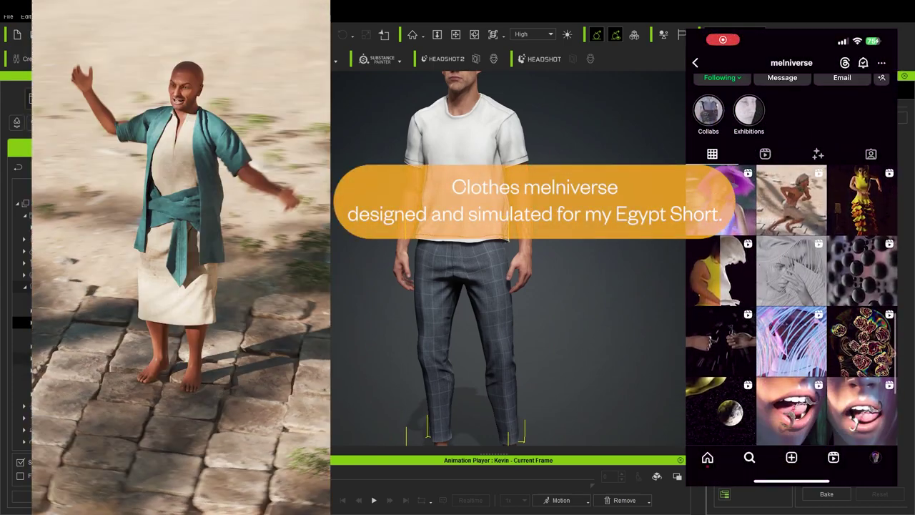
# Step: Put the white canvas shoes from the Shoes category on the character and view the face and shirt up close
pyautogui.click(54, 370)
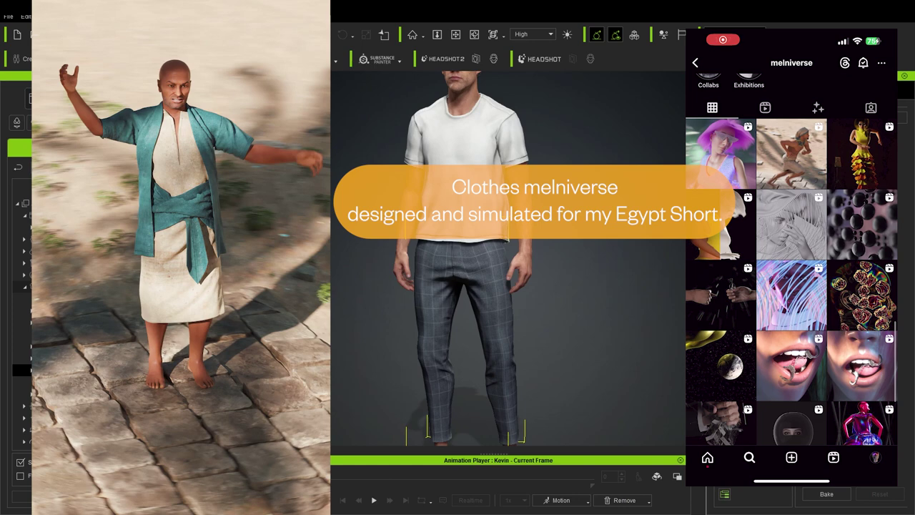
pyautogui.scroll(-2, 511, 318)
pyautogui.scroll(3, 512, 319)
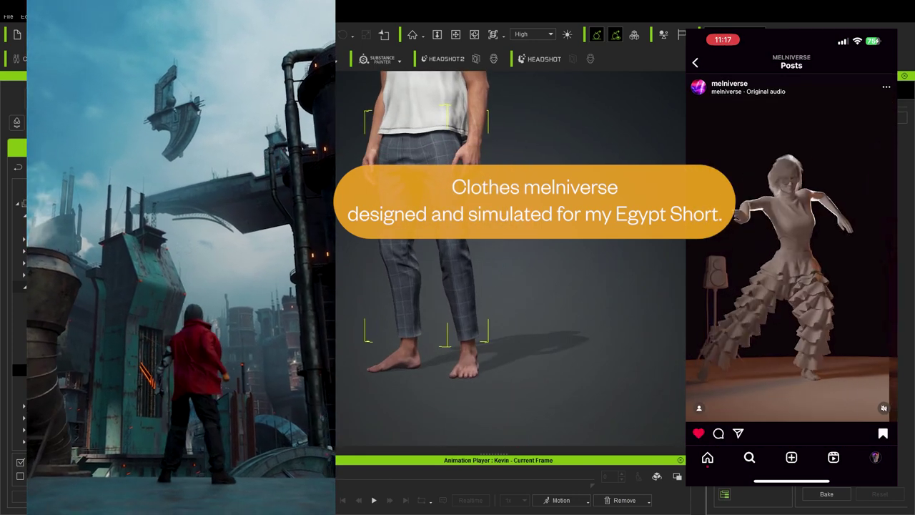
pyautogui.moveTo(214, 286); pyautogui.dragTo(467, 354)
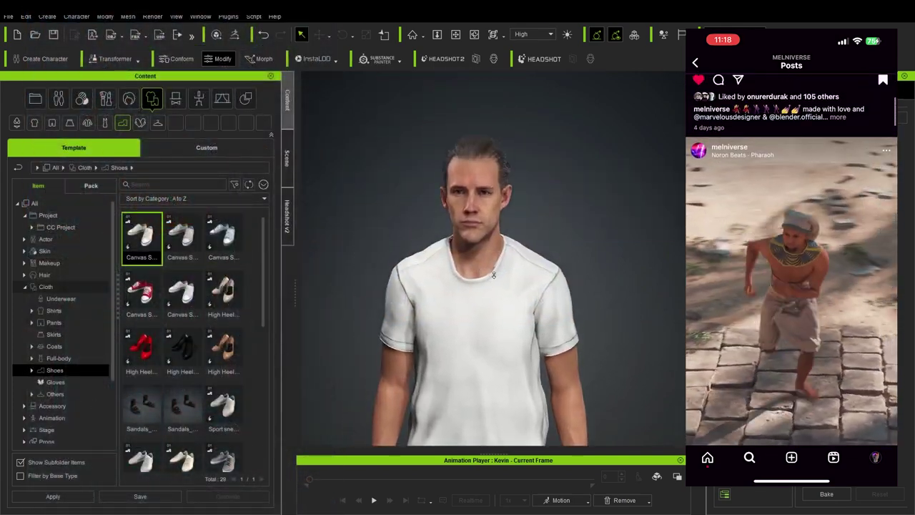
pyautogui.scroll(8, 494, 275)
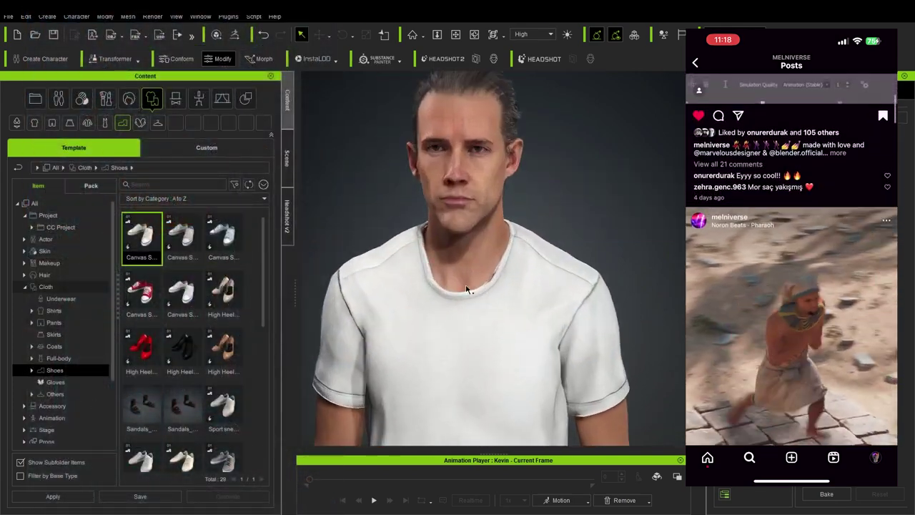
# Step: Open the preferences and set the camera navigation preset to Blender-2.8
pyautogui.moveTo(482, 290); pyautogui.dragTo(544, 364, button='middle')
pyautogui.scroll(-2, 549, 321)
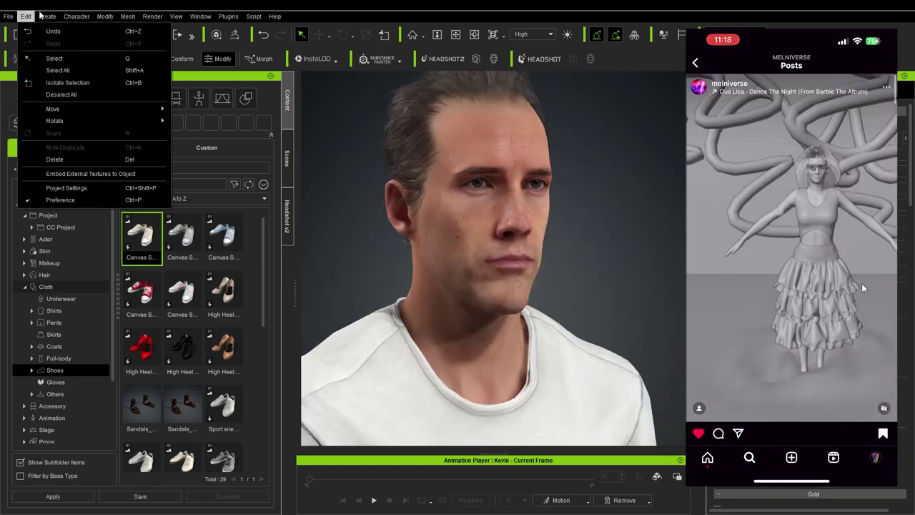
pyautogui.click(30, 17)
pyautogui.click(26, 16)
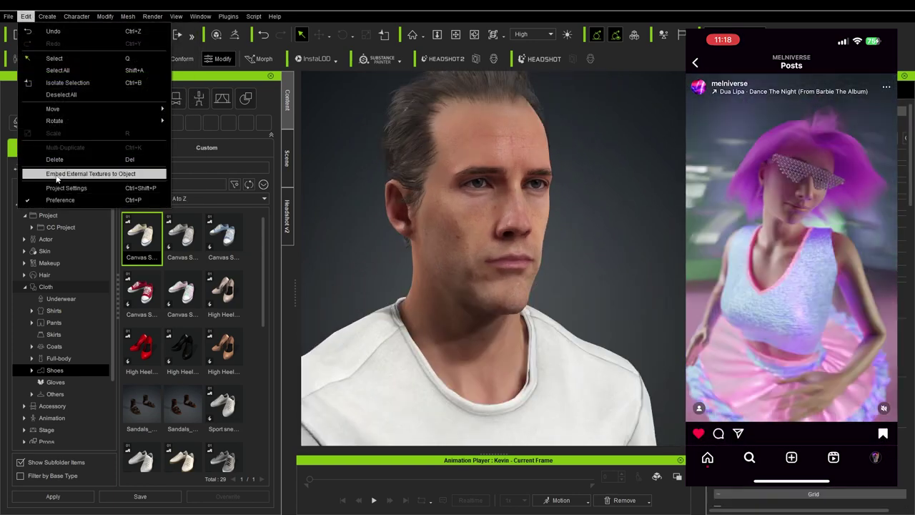
pyautogui.click(44, 198)
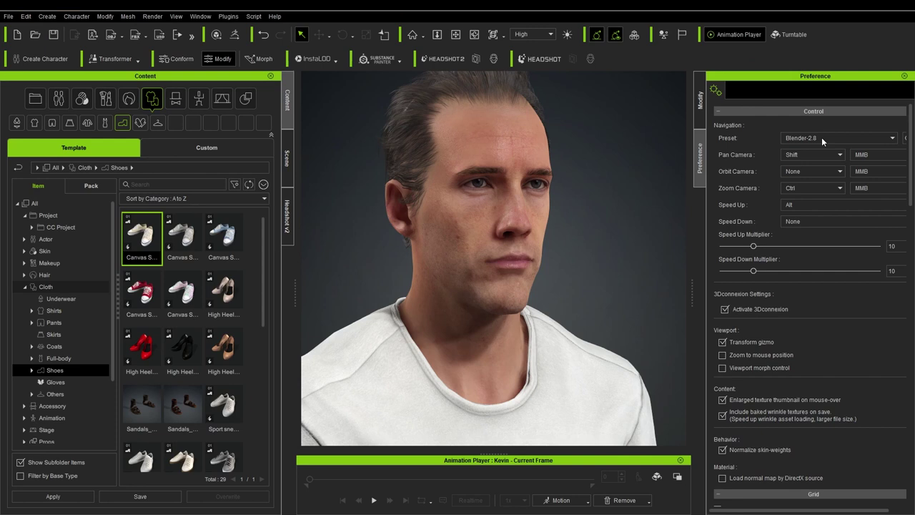
pyautogui.click(821, 139)
pyautogui.click(819, 156)
# Step: Examine the character's face and outfit from several angles and distances, and return to the character's modification settings
pyautogui.moveTo(472, 246); pyautogui.dragTo(536, 240, button='middle')
pyautogui.scroll(-3, 471, 246)
pyautogui.scroll(5, 480, 260)
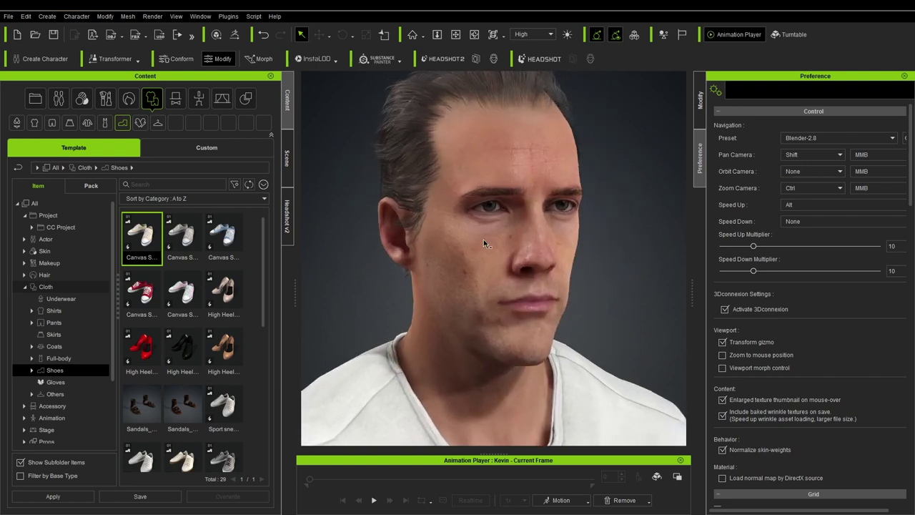
pyautogui.scroll(-3, 484, 240)
pyautogui.scroll(4, 468, 239)
pyautogui.click(704, 102)
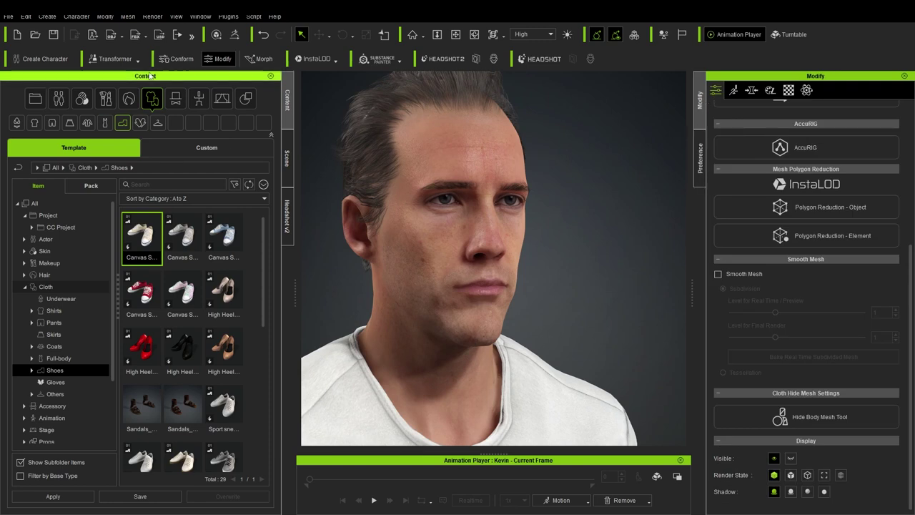
pyautogui.scroll(-5, 443, 243)
pyautogui.moveTo(443, 243); pyautogui.dragTo(470, 226, button='middle')
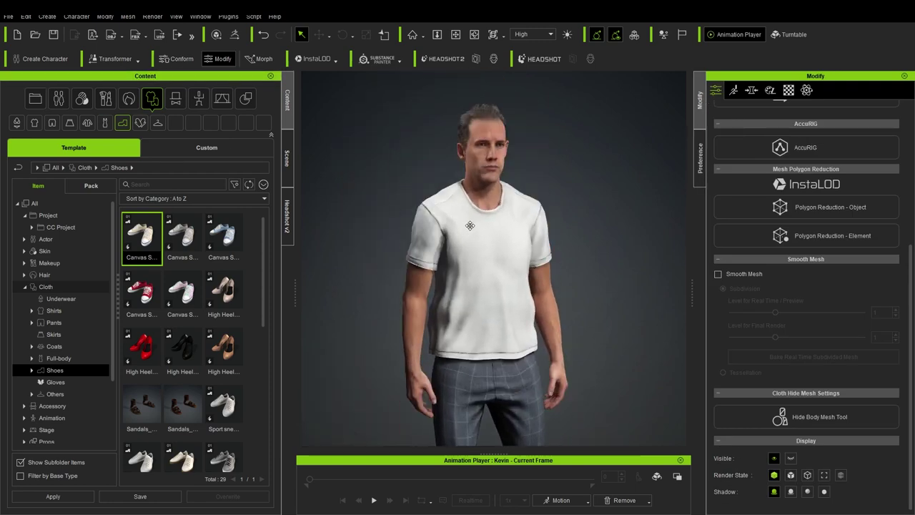
pyautogui.scroll(5, 469, 225)
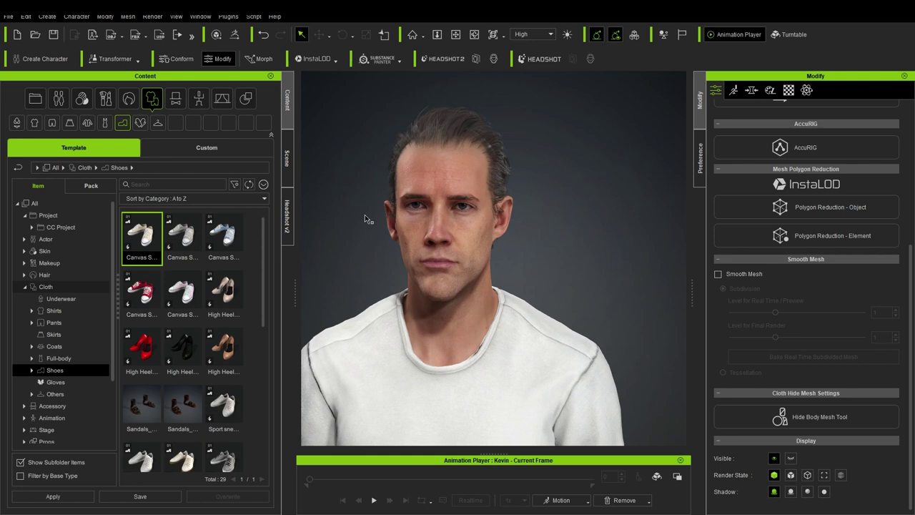
# Step: List the content packs, apply the Idle01_M motion to the character and preview its playback
pyautogui.click(91, 185)
pyautogui.click(16, 246)
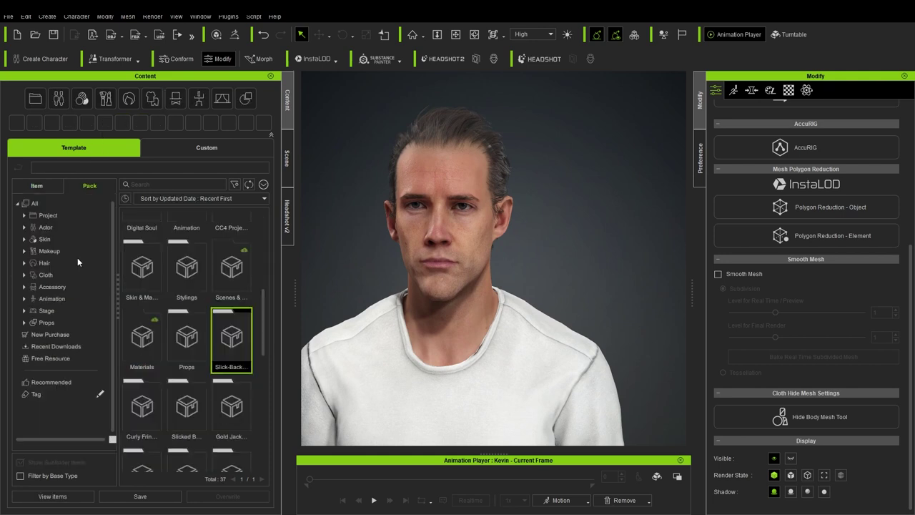
pyautogui.click(588, 500)
pyautogui.click(560, 371)
pyautogui.click(373, 500)
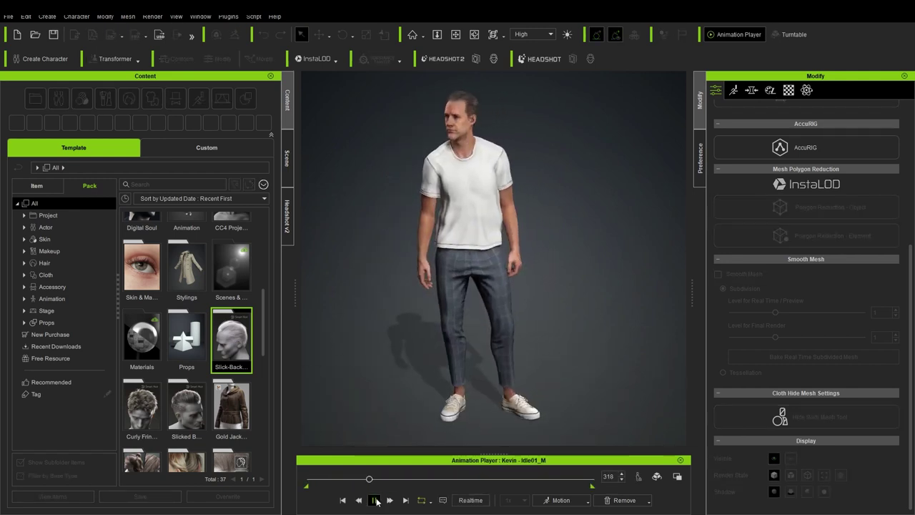
pyautogui.click(375, 499)
pyautogui.click(512, 373)
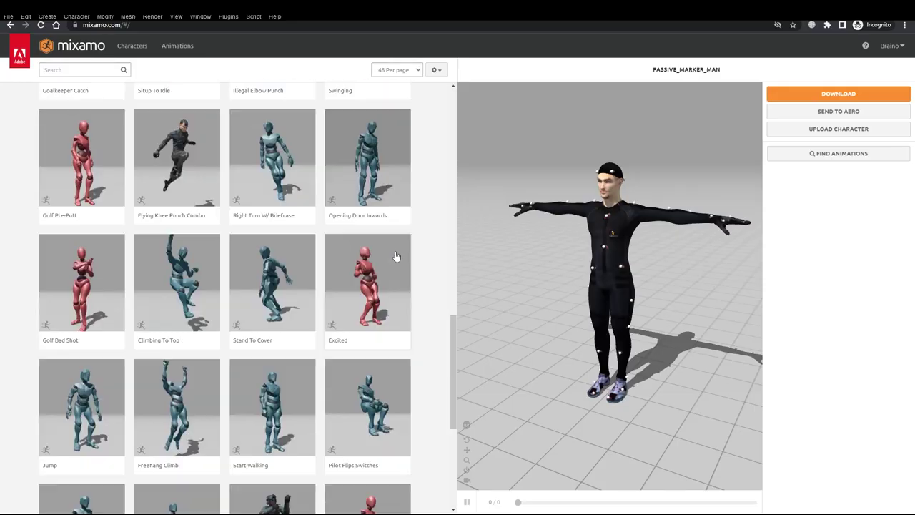
# Step: Browse the Mixamo animations and the ActorCore motion library in the browser, including the free motions
pyautogui.scroll(-10, 431, 230)
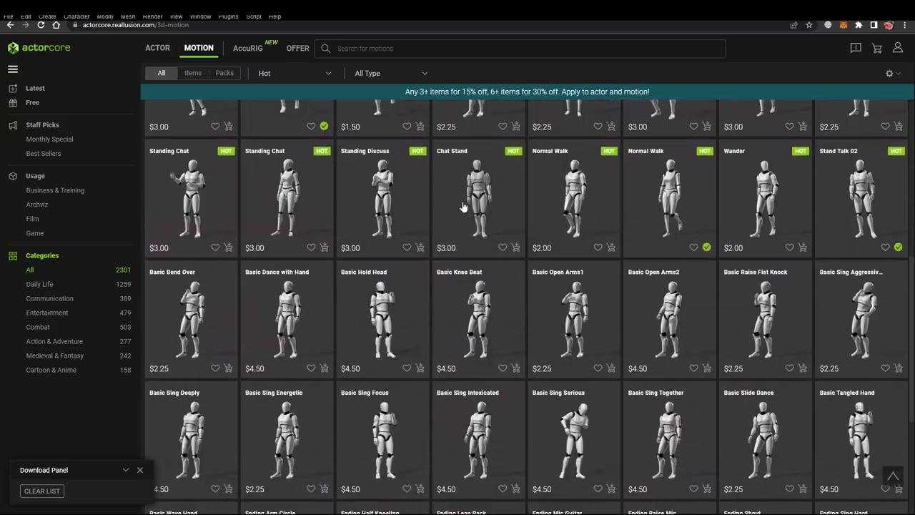
pyautogui.scroll(-10, 466, 238)
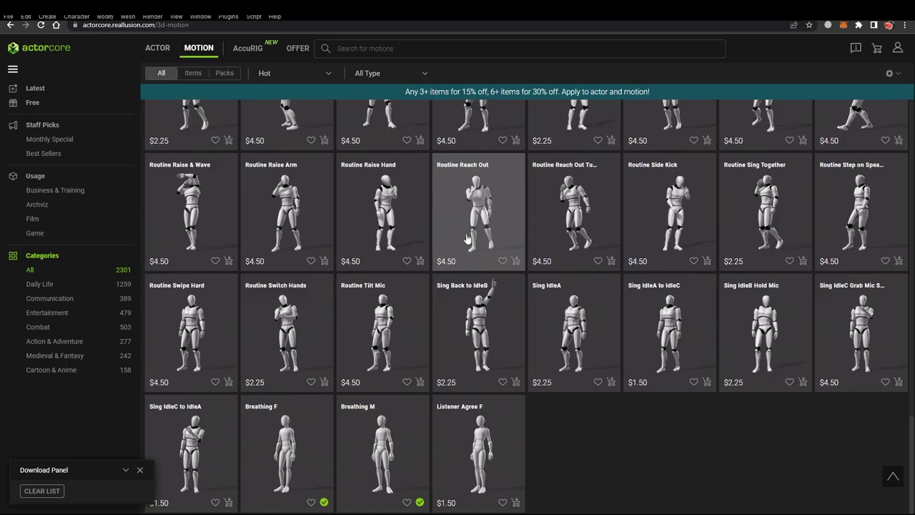
pyautogui.scroll(-15, 466, 238)
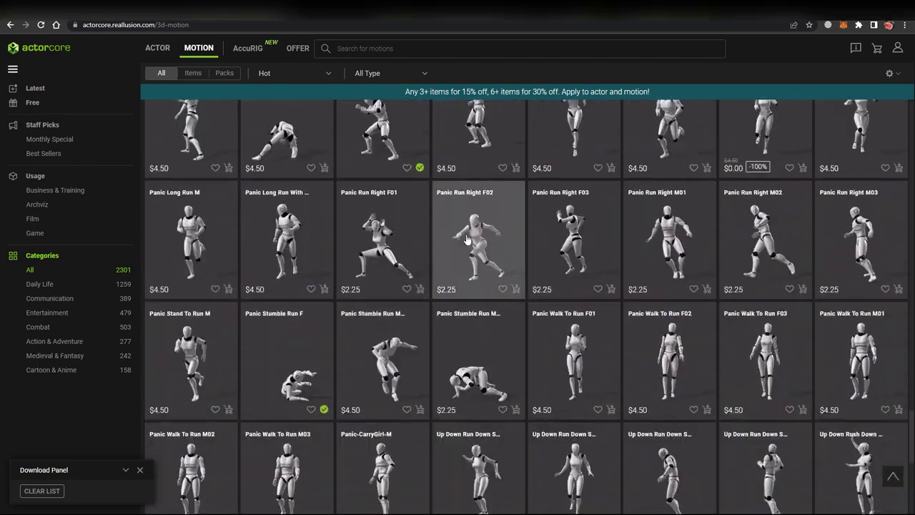
pyautogui.click(32, 102)
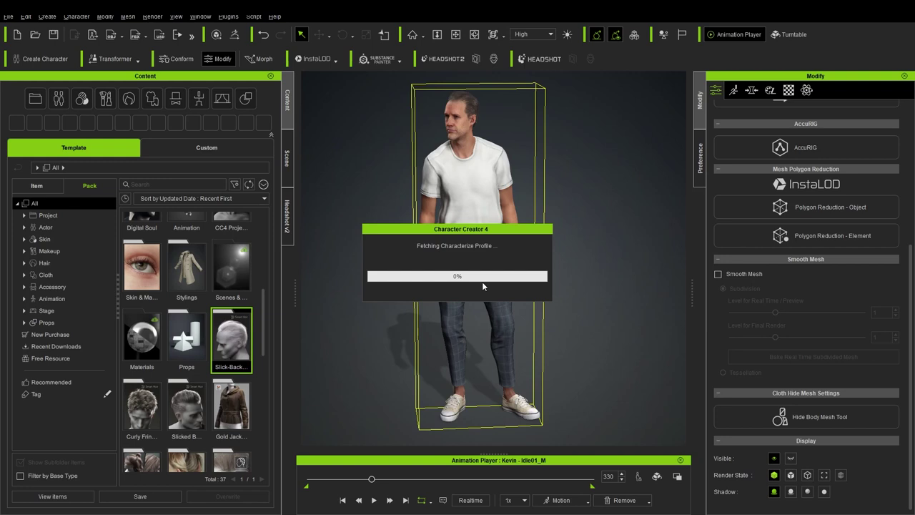
# Step: Import the hold_gun_fast_forward_end_279401 motion in Character Creator 4 with the Current Character profile, preview it and return to frame 0
pyautogui.click(481, 282)
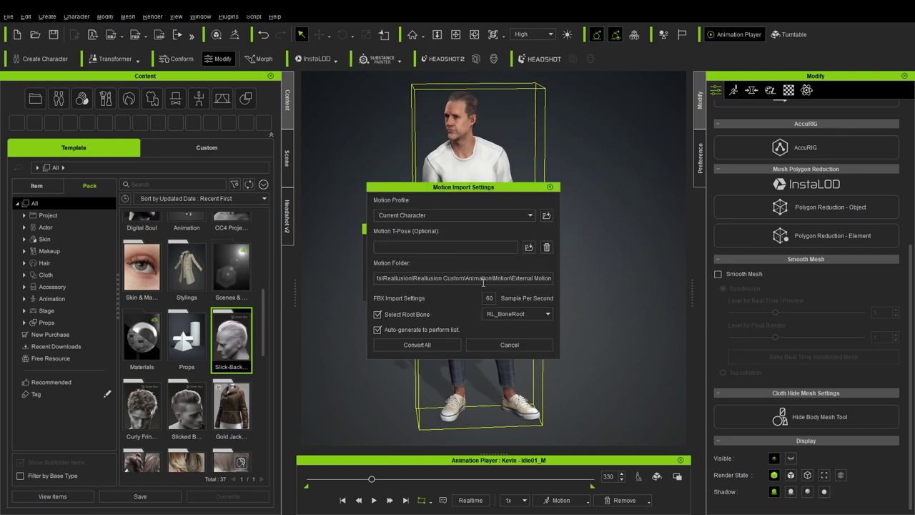
pyautogui.click(446, 346)
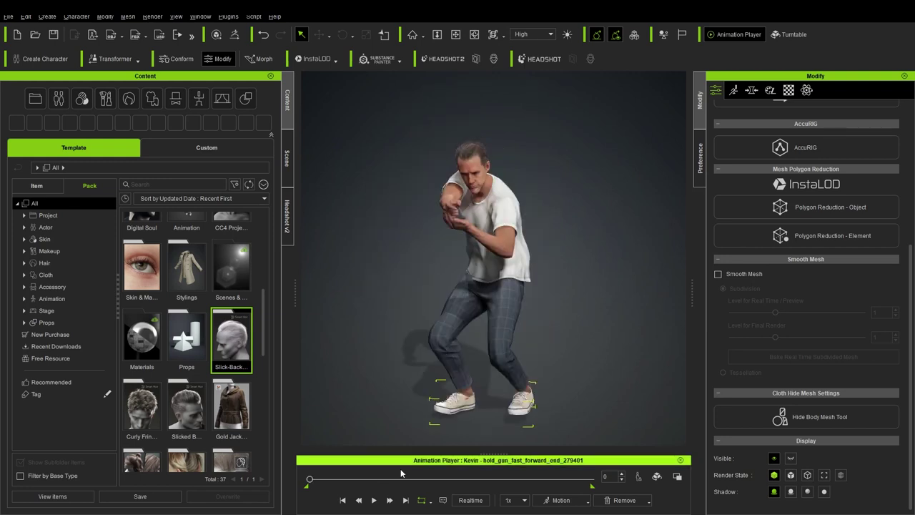
pyautogui.click(374, 500)
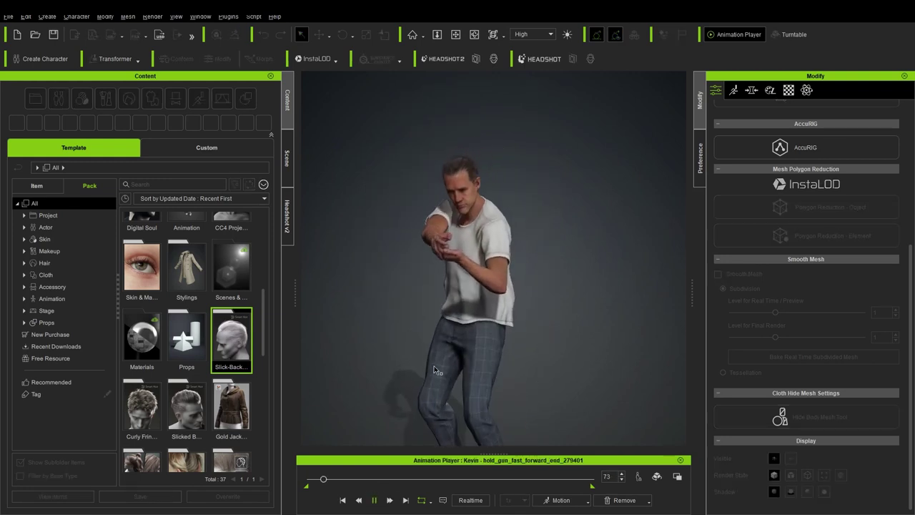
pyautogui.scroll(5, 349, 312)
pyautogui.moveTo(348, 309); pyautogui.dragTo(433, 383, button='middle')
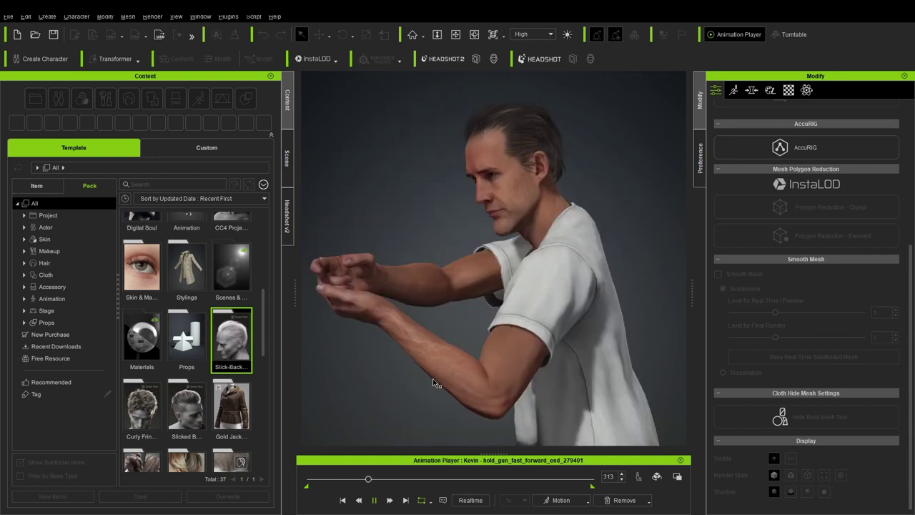
pyautogui.moveTo(340, 476); pyautogui.dragTo(307, 477)
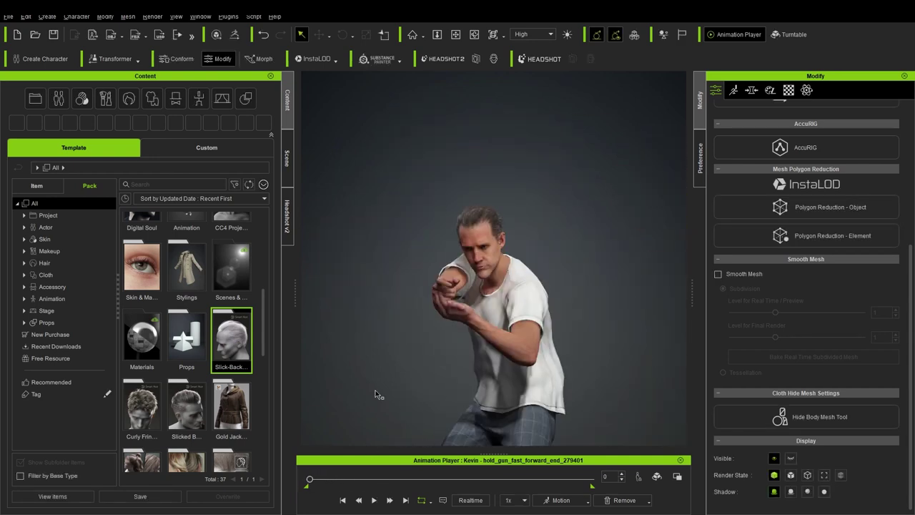
# Step: Start an FBX export of the clothed character with the Mesh and Motion option
pyautogui.click(9, 17)
pyautogui.moveTo(96, 109)
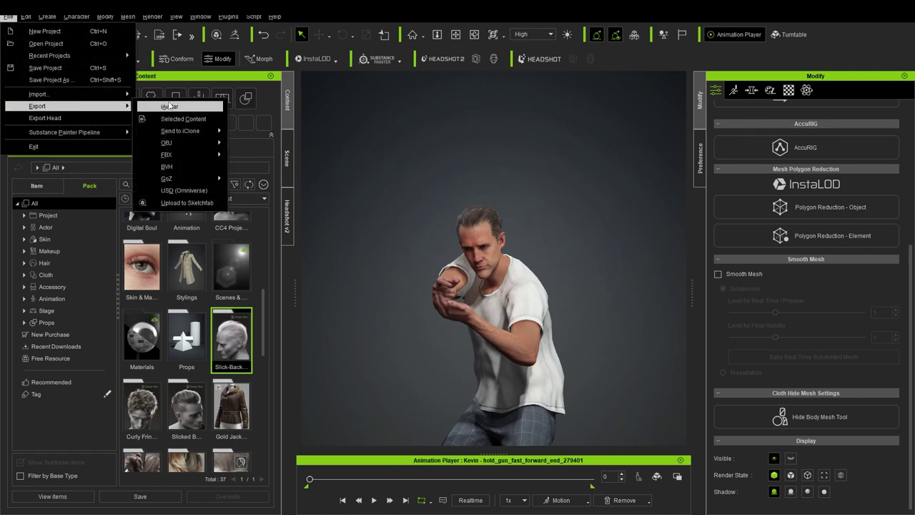
pyautogui.moveTo(205, 158)
pyautogui.click(298, 167)
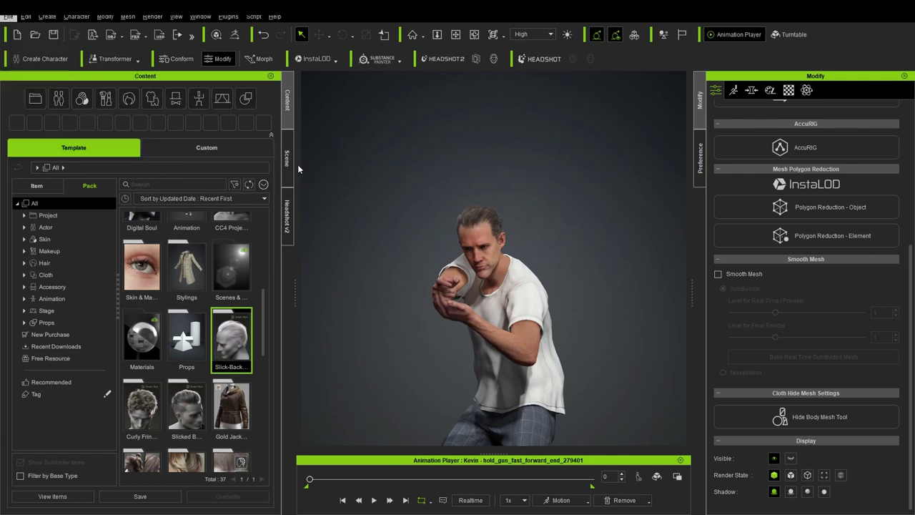
pyautogui.click(306, 118)
pyautogui.click(281, 148)
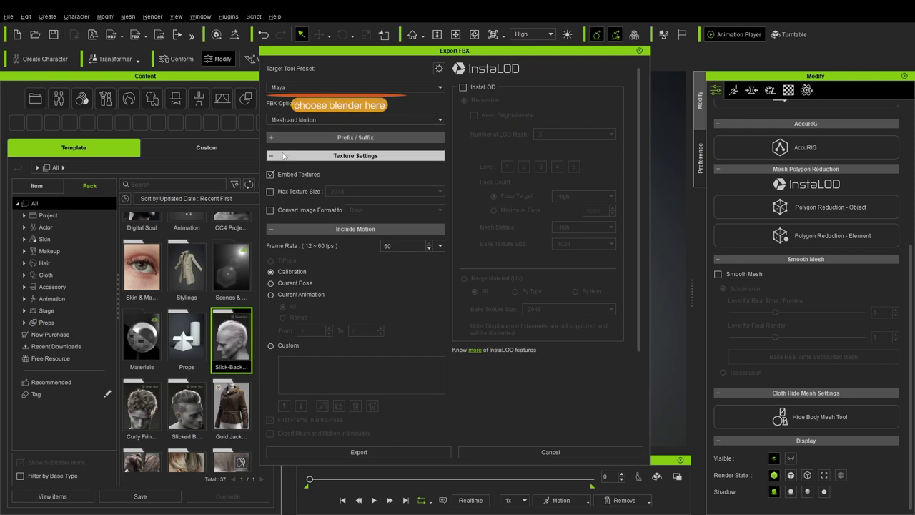
# Step: Export the FBX with 2048 maximum texture size, Jpeg textures, 24 fps, all of the current animation and the first frame in bind pose
pyautogui.click(285, 193)
pyautogui.click(347, 191)
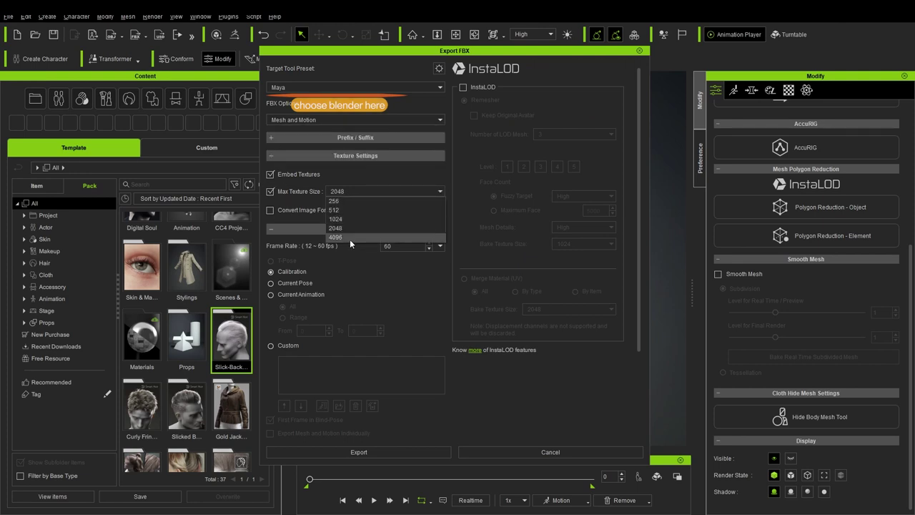
pyautogui.click(349, 239)
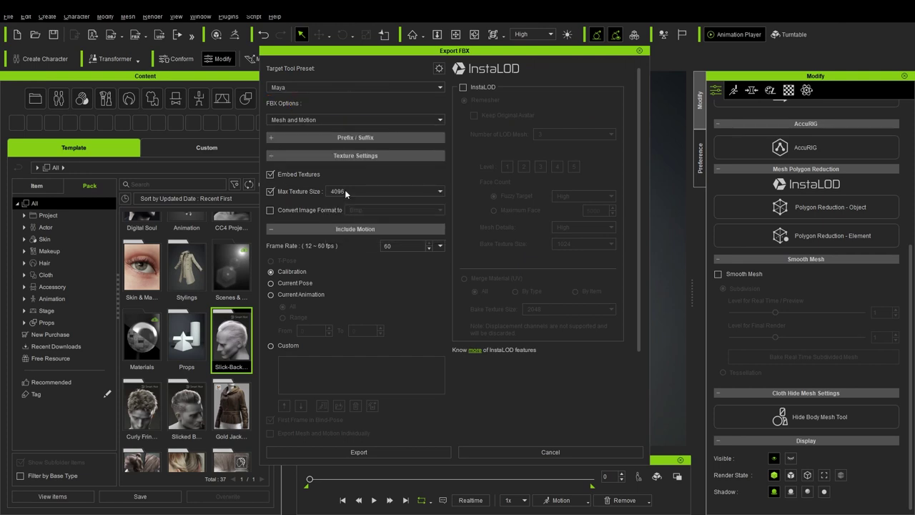
pyautogui.click(345, 190)
pyautogui.click(299, 294)
pyautogui.scroll(-1, 303, 307)
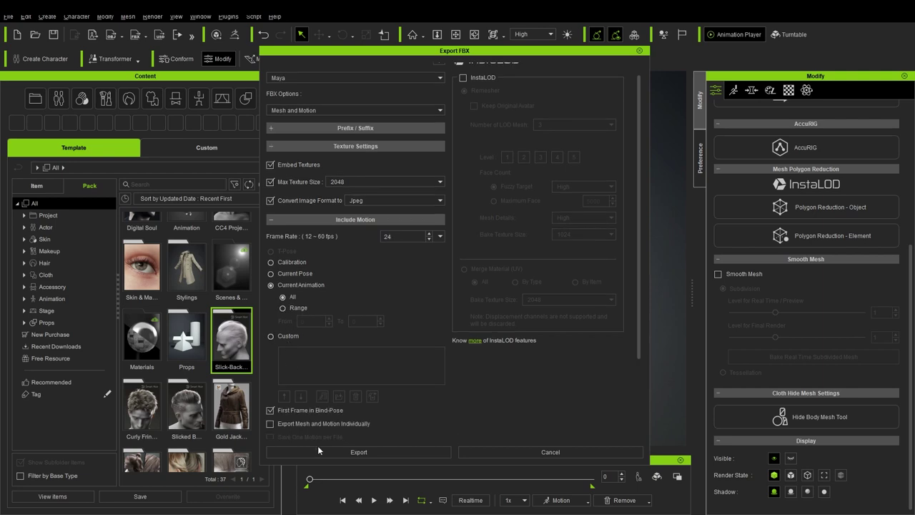
pyautogui.click(350, 452)
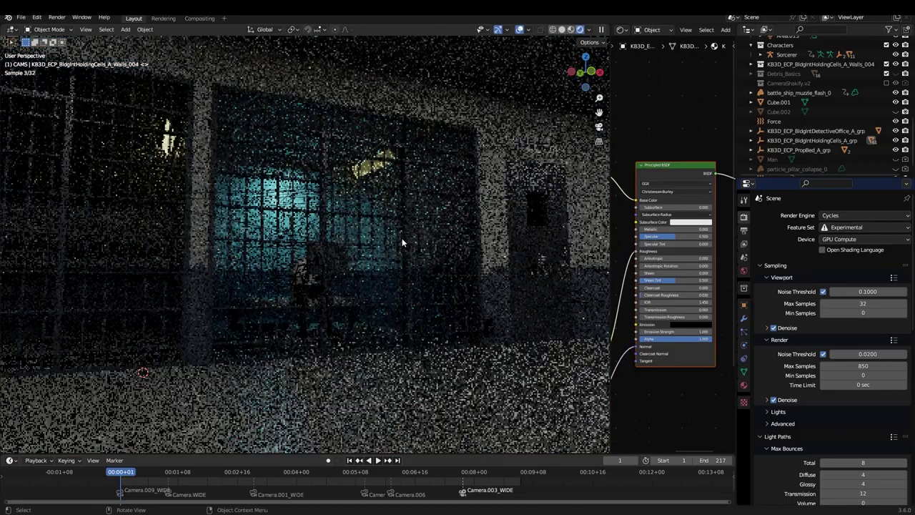
# Step: Switch to Blender and show the CC/iC Pipeline add-on's character import tools beside the holding cell scene
pyautogui.press('n')
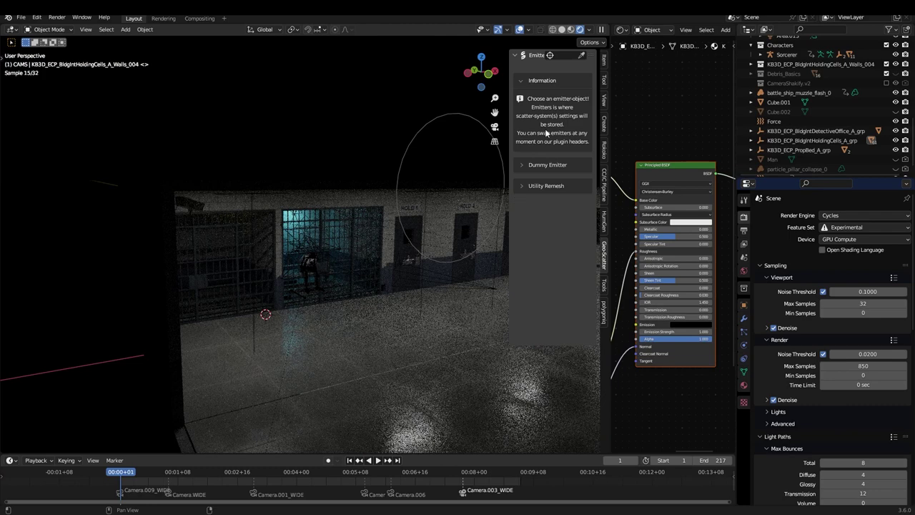
pyautogui.click(602, 188)
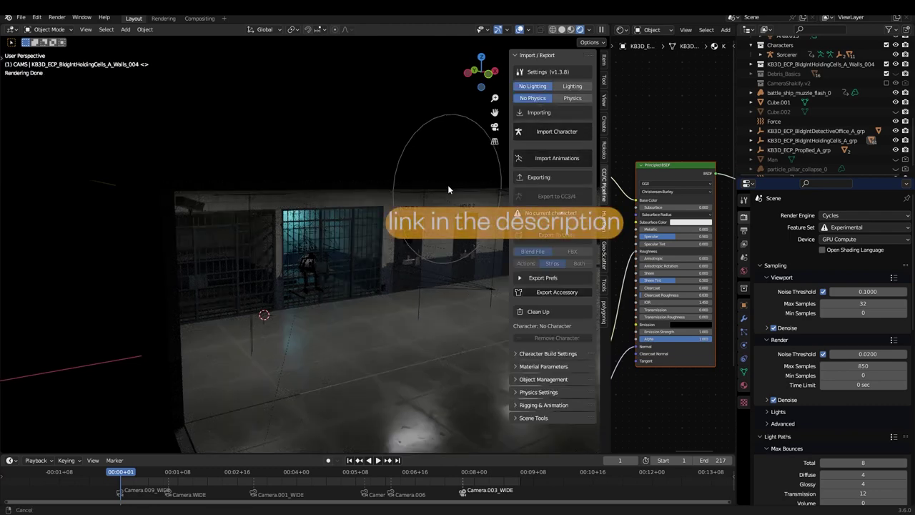
pyautogui.keyDown('shift'); pyautogui.moveTo(448, 186); pyautogui.dragTo(429, 196, button='middle'); pyautogui.keyUp('shift')
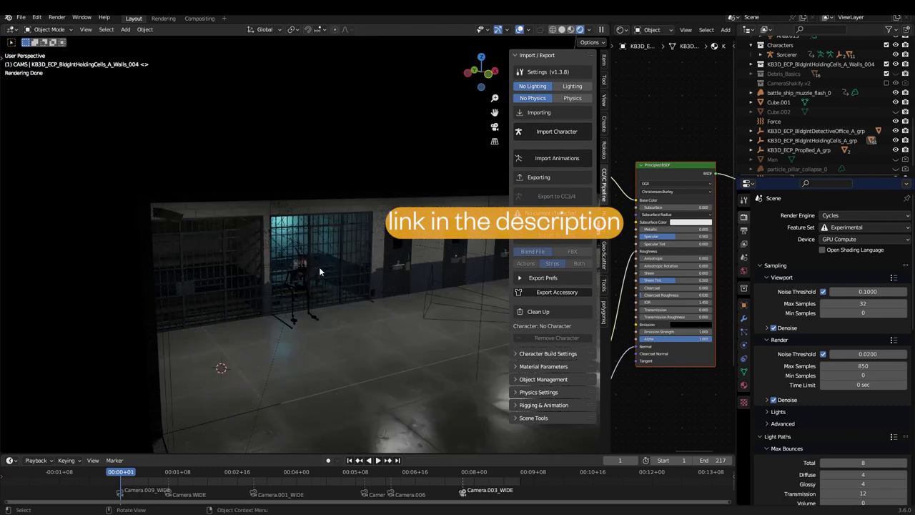
# Step: Select the body mesh of the character seated in the cell and view the face up close
pyautogui.scroll(8, 319, 271)
pyautogui.keyDown('shift'); pyautogui.moveTo(316, 293); pyautogui.dragTo(348, 113, button='middle'); pyautogui.keyUp('shift')
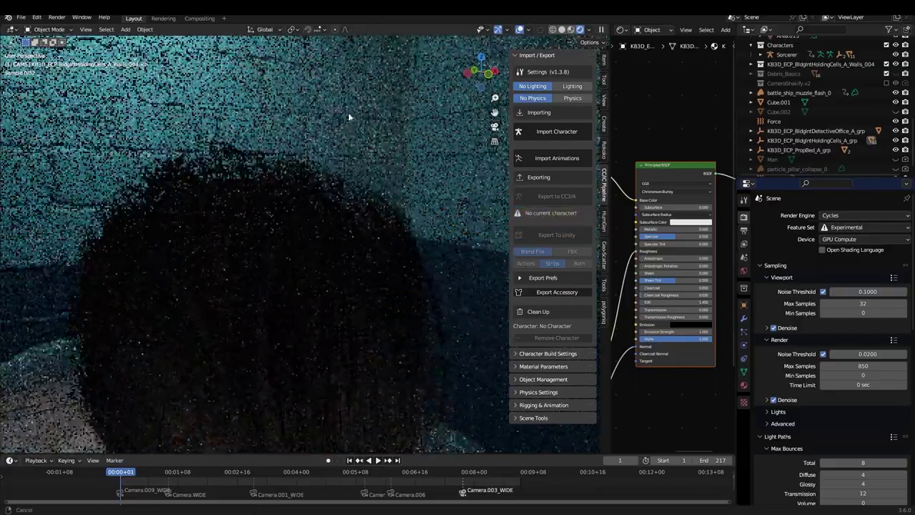
pyautogui.click(355, 246)
pyautogui.scroll(-5, 338, 212)
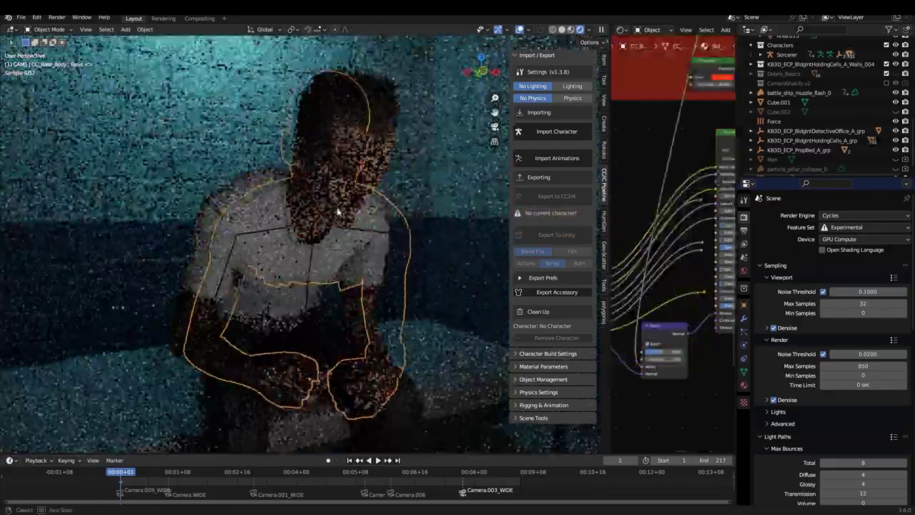
pyautogui.scroll(6, 338, 211)
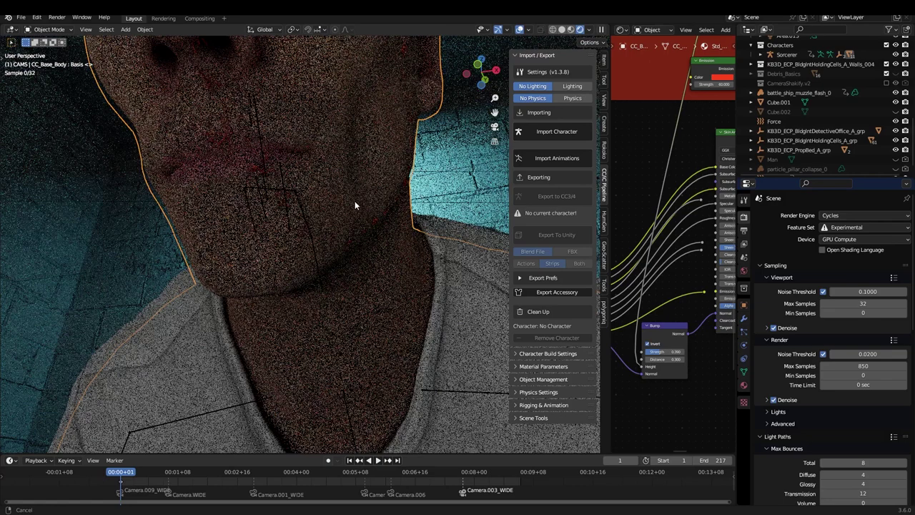
pyautogui.keyDown('shift'); pyautogui.moveTo(355, 205); pyautogui.dragTo(326, 325, button='middle'); pyautogui.keyUp('shift')
# Step: Examine the shader node tree of the body's skin material, from the texture nodes to the red frame and output
pyautogui.scroll(-10, 706, 195)
pyautogui.moveTo(662, 225); pyautogui.dragTo(698, 232, button='middle')
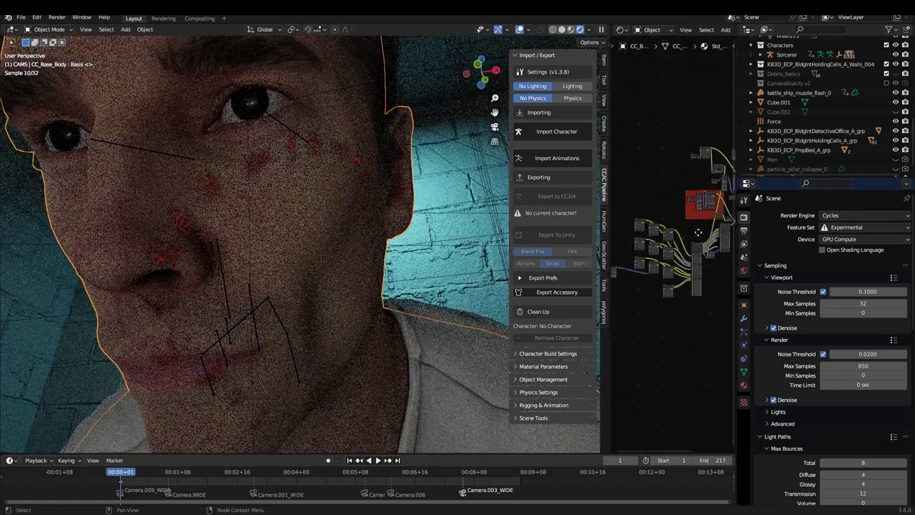
pyautogui.scroll(6, 697, 233)
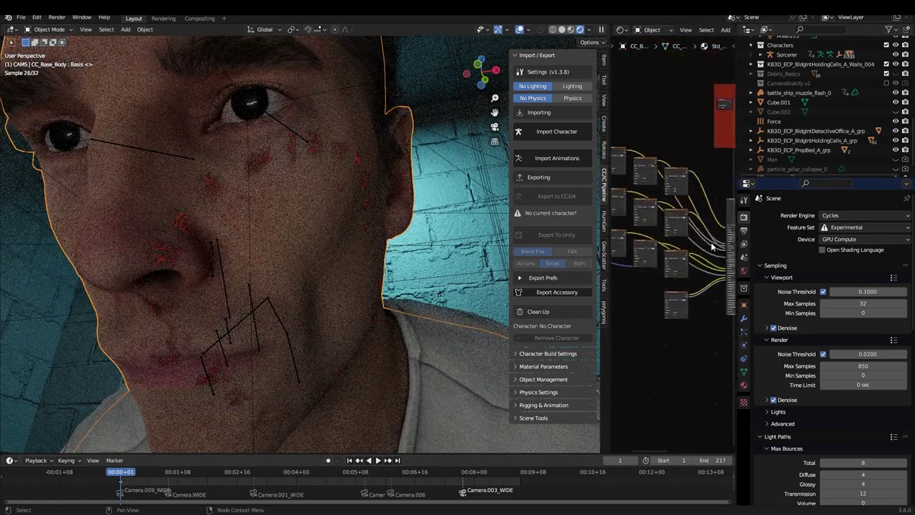
pyautogui.scroll(-4, 713, 247)
pyautogui.moveTo(630, 184); pyautogui.dragTo(714, 316)
pyautogui.moveTo(706, 303); pyautogui.dragTo(643, 328, button='middle')
pyautogui.scroll(-3, 665, 307)
pyautogui.moveTo(719, 248); pyautogui.dragTo(627, 172)
pyautogui.moveTo(699, 227); pyautogui.dragTo(718, 243)
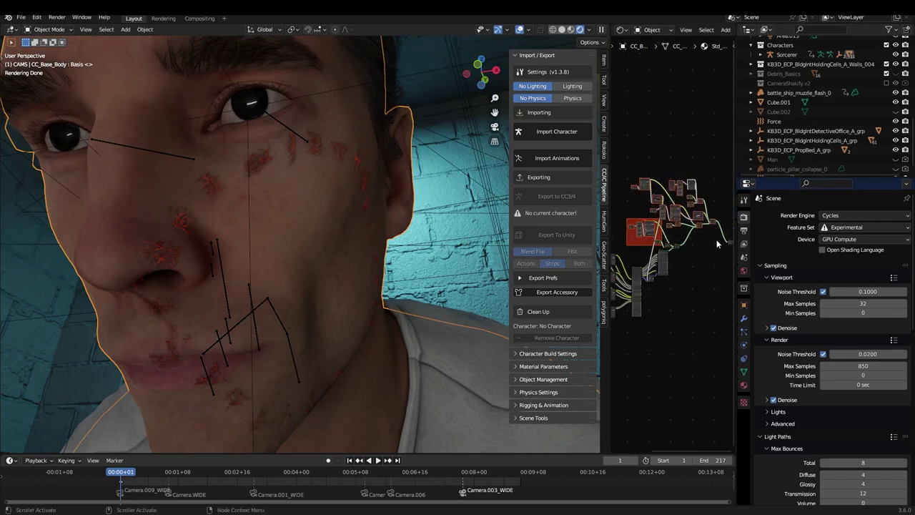
# Step: Pull back from the face and examine the seated character's upper body and crossed arms in the holding cell
pyautogui.press('g')
pyautogui.rightClick(715, 233)
pyautogui.scroll(-5, 401, 233)
pyautogui.scroll(-2, 400, 232)
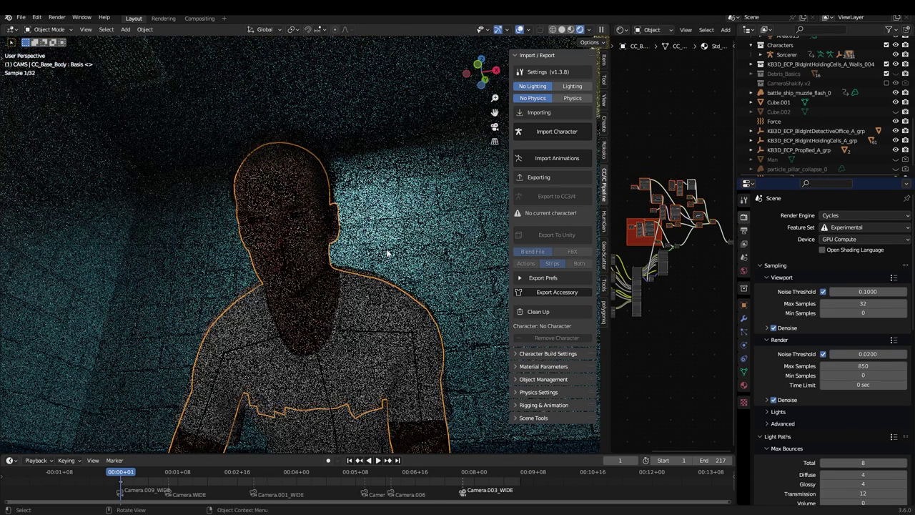
pyautogui.moveTo(388, 253); pyautogui.dragTo(341, 289, button='middle')
pyautogui.scroll(3, 341, 290)
pyautogui.press('z')
pyautogui.click(390, 280)
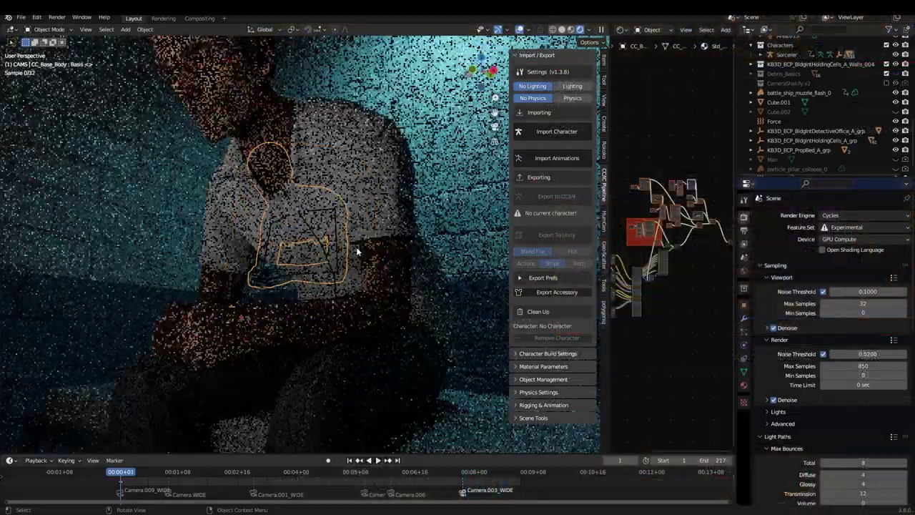
# Step: Scale the empty Empty.001 to control how far the glow spreads over the seated character's forearm tattoos
pyautogui.scroll(-6, 356, 247)
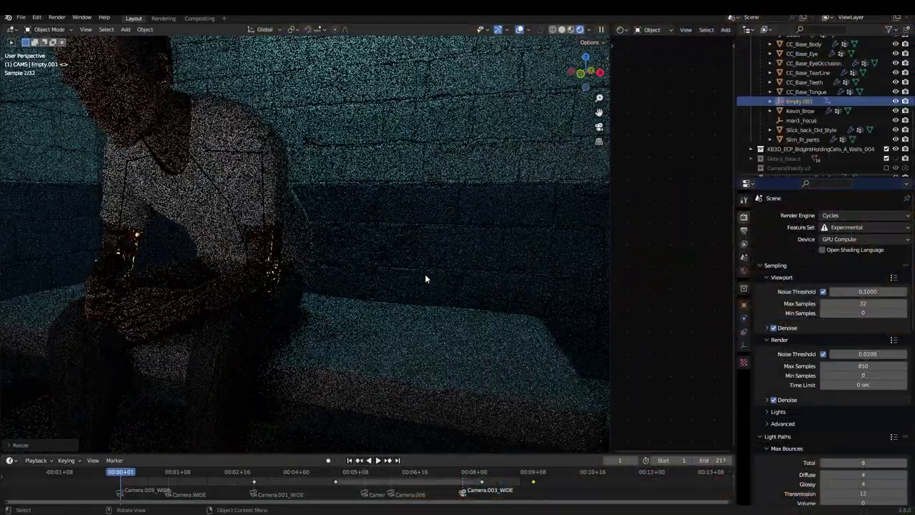
pyautogui.scroll(2, 424, 273)
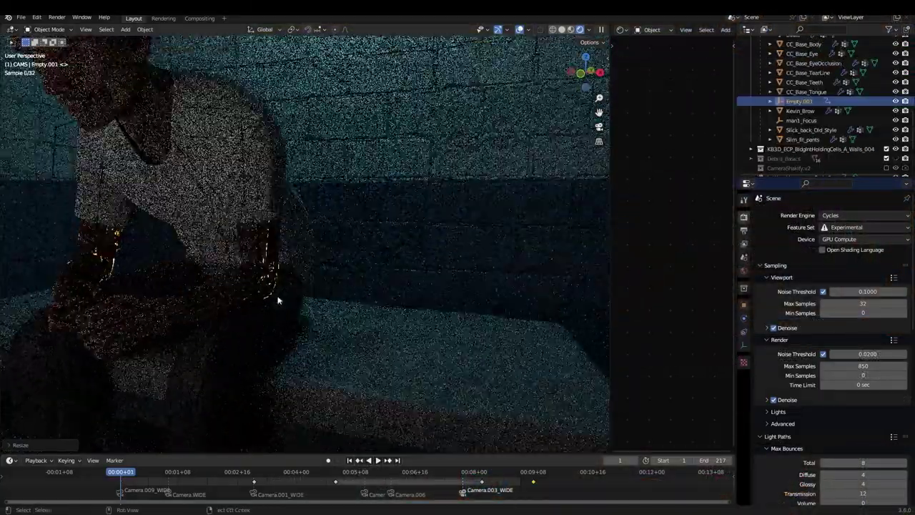
pyautogui.keyDown('shift'); pyautogui.moveTo(279, 299); pyautogui.dragTo(433, 259, button='middle'); pyautogui.keyUp('shift')
pyautogui.scroll(3, 433, 258)
pyautogui.keyDown('shift'); pyautogui.moveTo(434, 199); pyautogui.dragTo(444, 152, button='middle'); pyautogui.keyUp('shift')
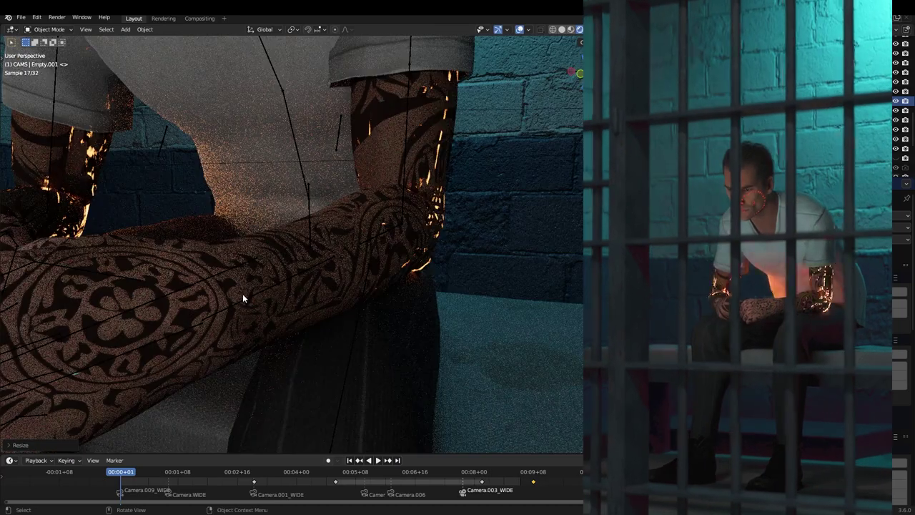
pyautogui.press('s')
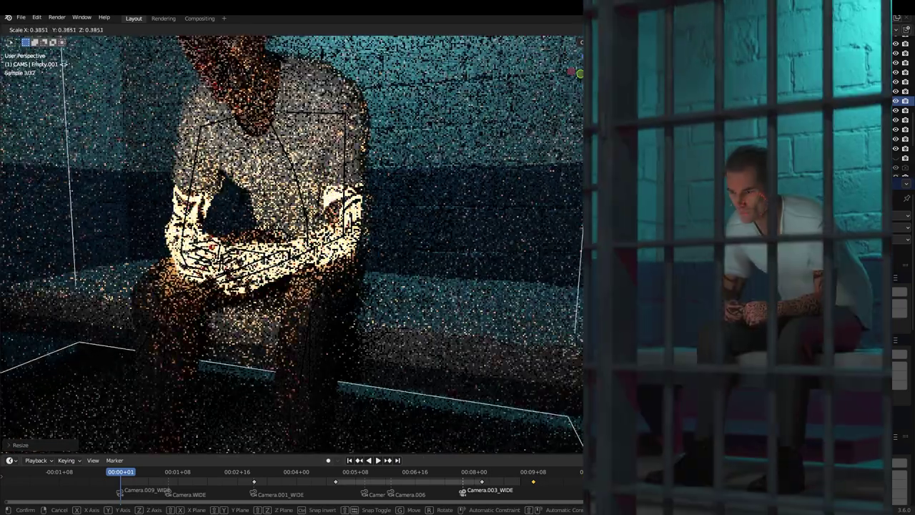
pyautogui.click(170, 335)
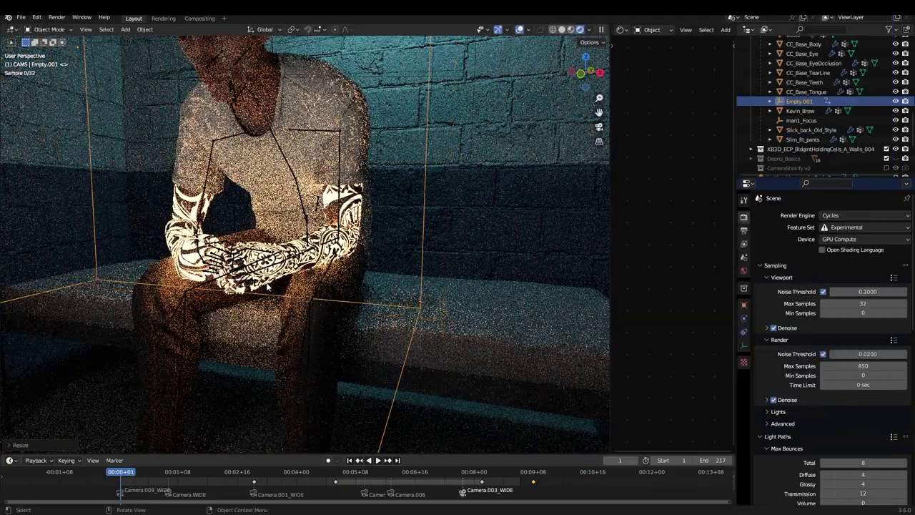
pyautogui.press('s')
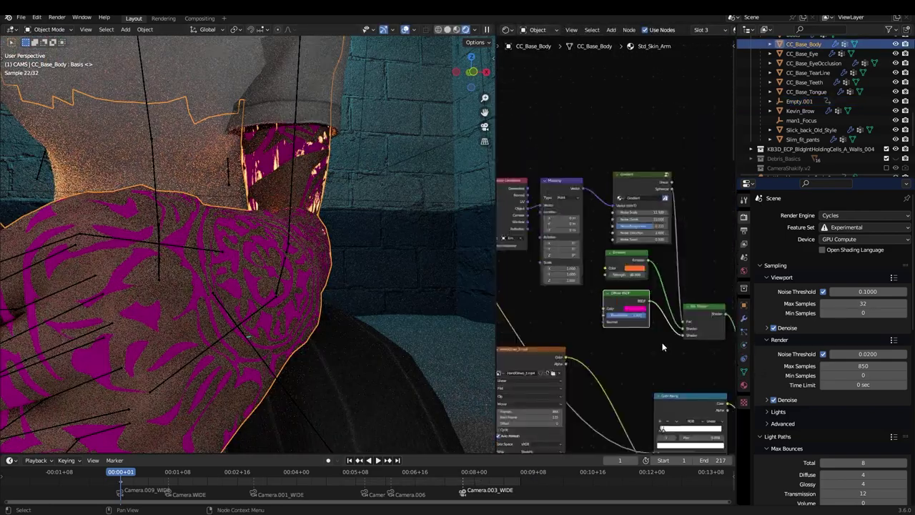
# Step: Examine the Gradient node group inside the Std_Skin_Arm material and the Texture Coordinate node feeding it
pyautogui.moveTo(606, 274); pyautogui.dragTo(607, 272)
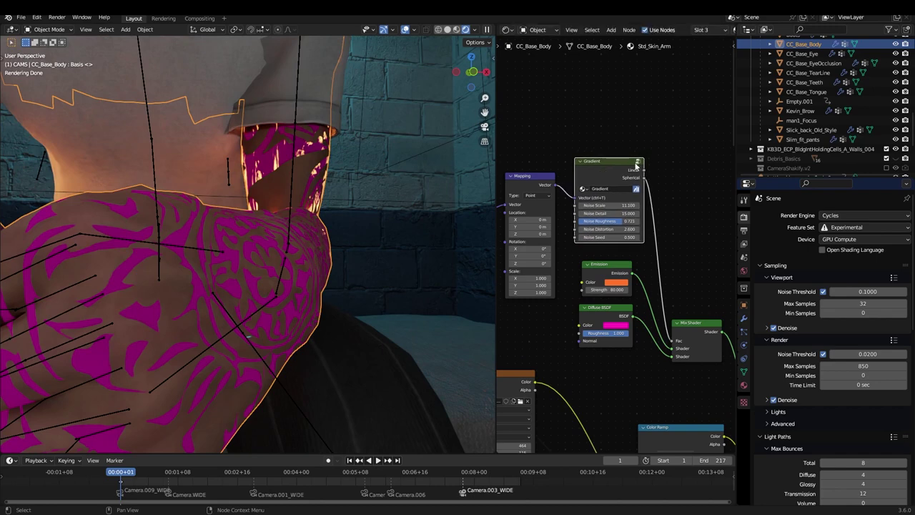
pyautogui.click(640, 166)
pyautogui.scroll(-9, 645, 194)
pyautogui.moveTo(645, 194); pyautogui.dragTo(606, 258, button='middle')
pyautogui.scroll(7, 606, 257)
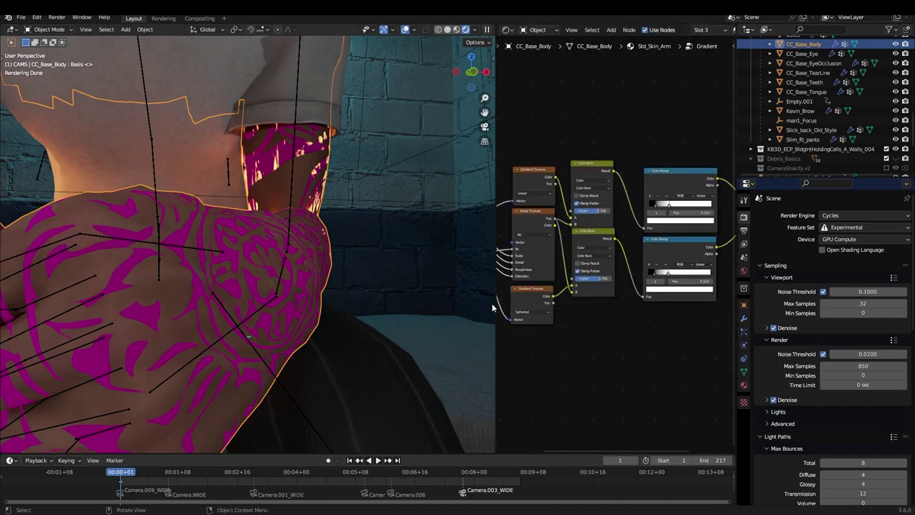
pyautogui.moveTo(493, 307); pyautogui.dragTo(400, 300)
pyautogui.moveTo(444, 146); pyautogui.dragTo(651, 319)
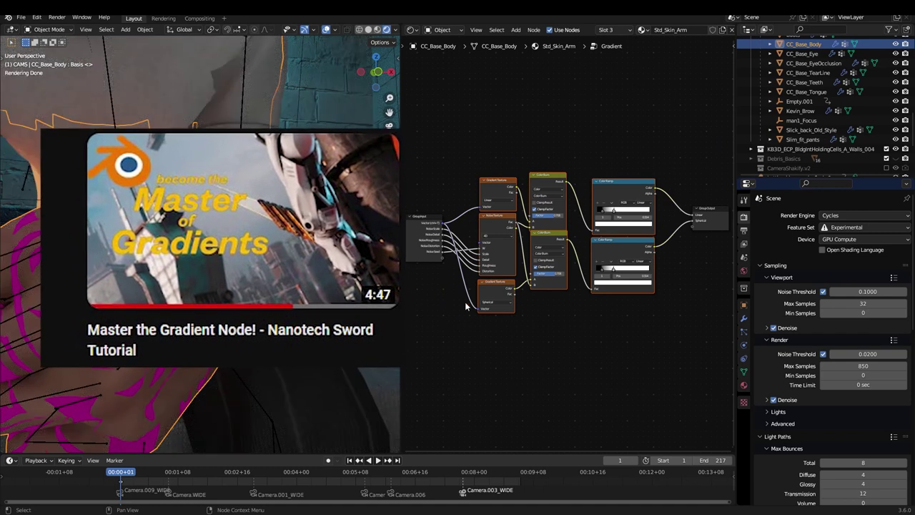
pyautogui.press('Tab')
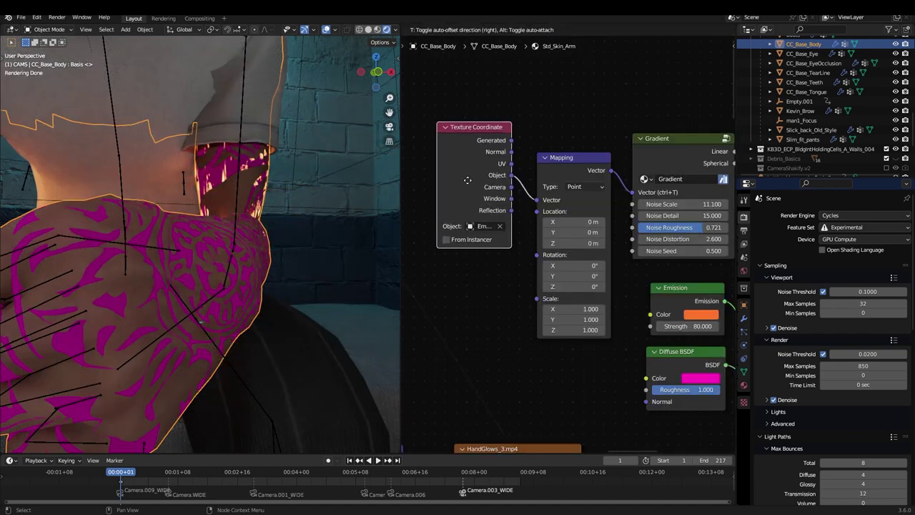
pyautogui.moveTo(468, 180); pyautogui.dragTo(460, 186)
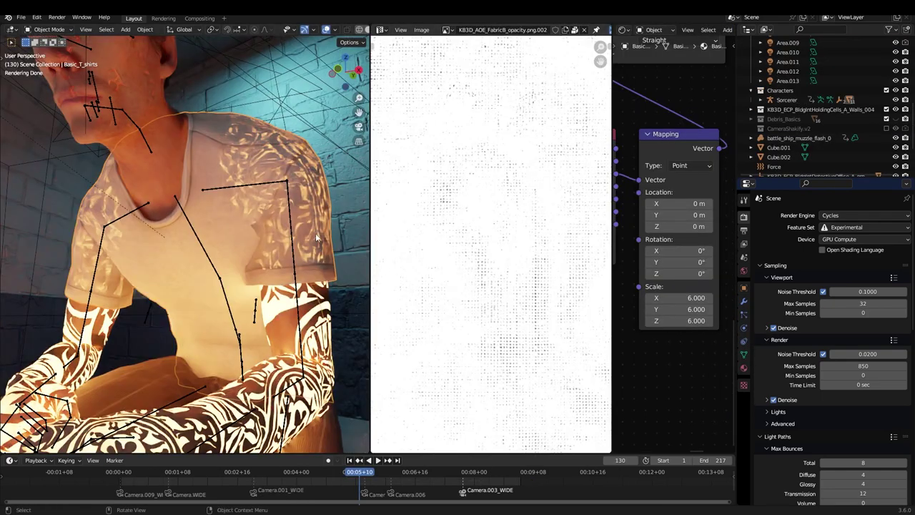
# Step: Disconnect the fabric opacity texture from the Alpha input of the T-shirt's shader and view the shirt from the front
pyautogui.scroll(-10, 699, 203)
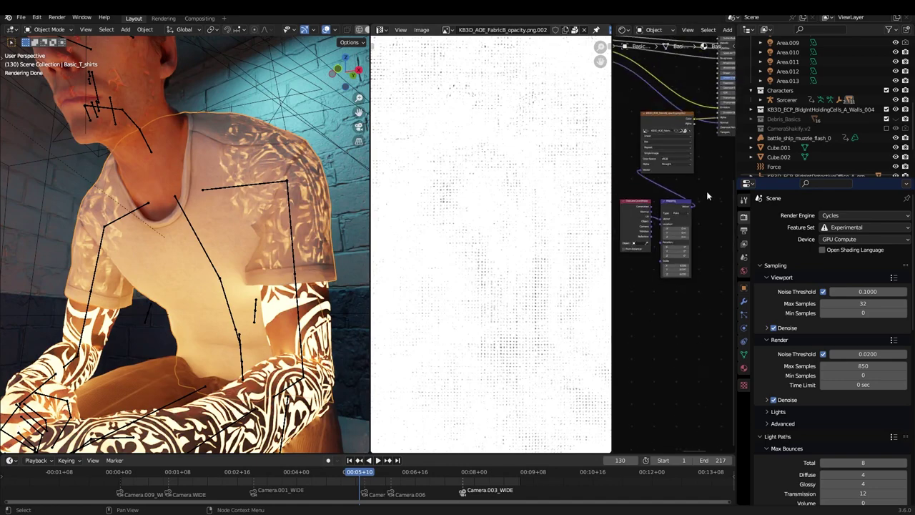
pyautogui.moveTo(715, 144); pyautogui.dragTo(685, 198, button='middle')
pyautogui.moveTo(664, 184); pyautogui.dragTo(654, 189)
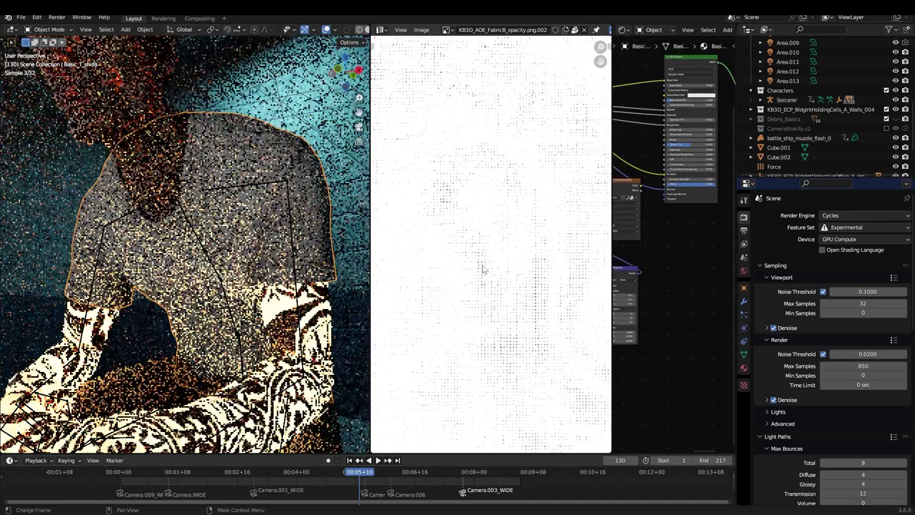
pyautogui.moveTo(208, 259); pyautogui.dragTo(275, 266, button='middle')
pyautogui.scroll(5, 668, 229)
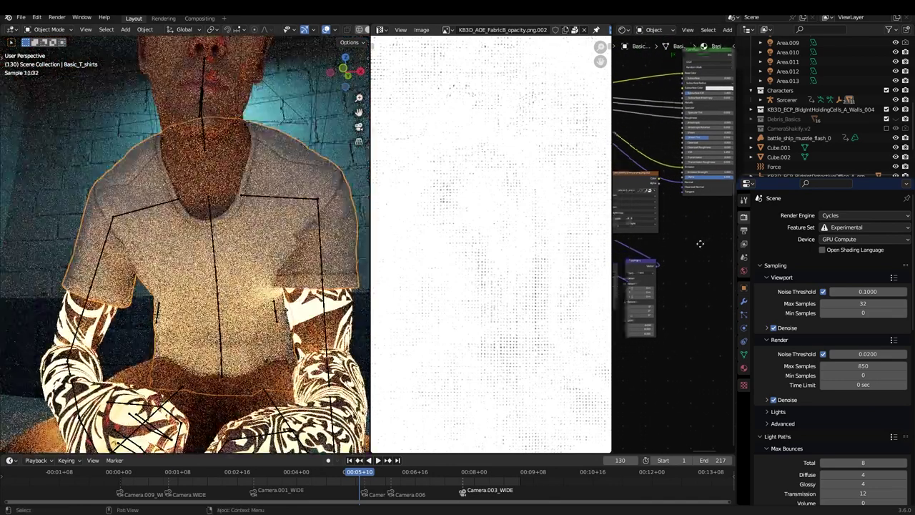
# Step: Connect the Color output of KB3D_AOE_FabricB_opacity.png.002 to the T-shirt shader's Alpha input and inspect the sleeve
pyautogui.moveTo(644, 190); pyautogui.dragTo(691, 195)
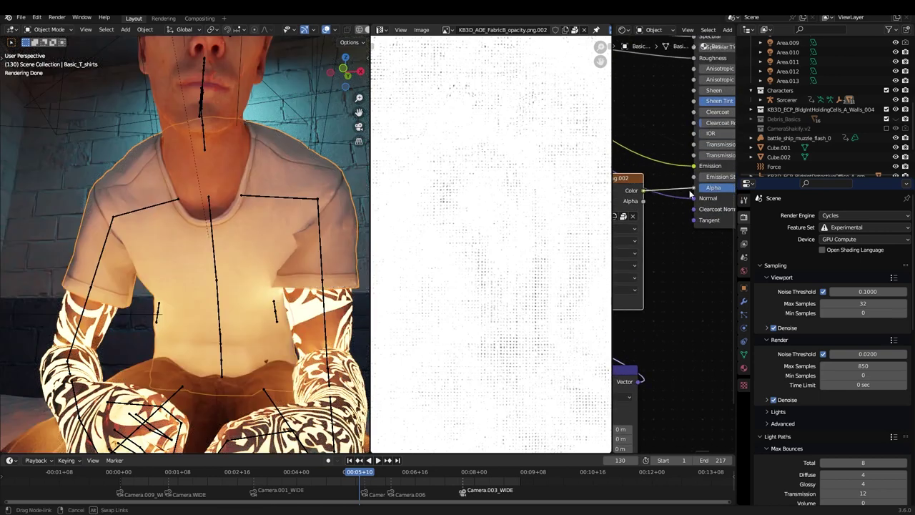
pyautogui.scroll(-4, 686, 193)
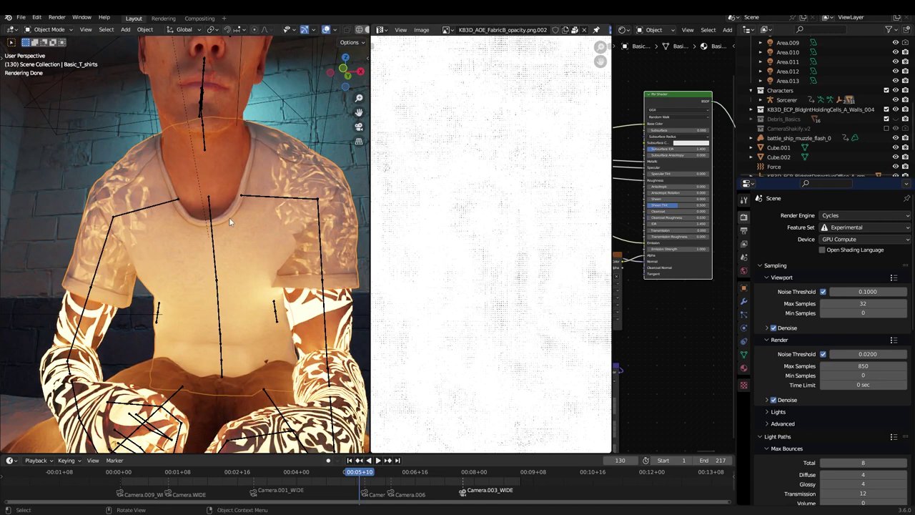
pyautogui.moveTo(204, 221); pyautogui.dragTo(264, 227, button='middle')
pyautogui.moveTo(681, 247); pyautogui.dragTo(709, 218, button='middle')
pyautogui.scroll(5, 665, 240)
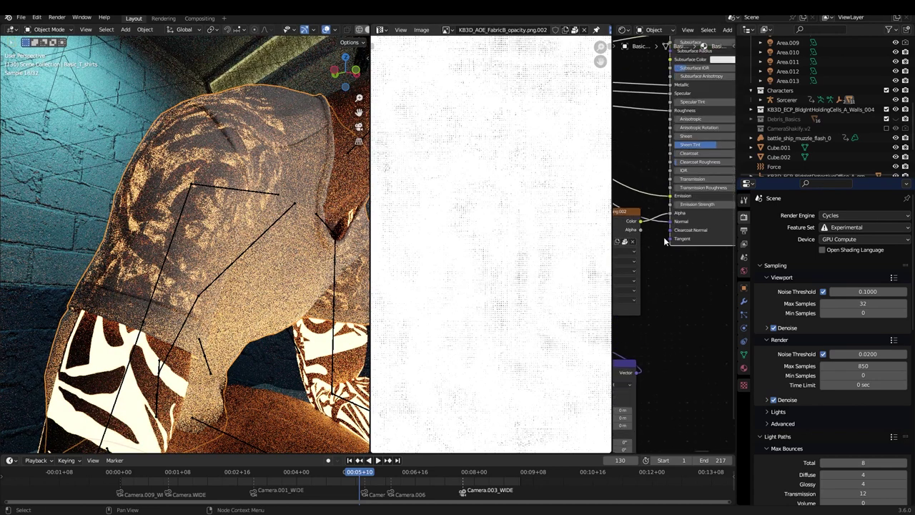
pyautogui.moveTo(664, 241); pyautogui.dragTo(615, 270, button='middle')
pyautogui.scroll(-3, 670, 250)
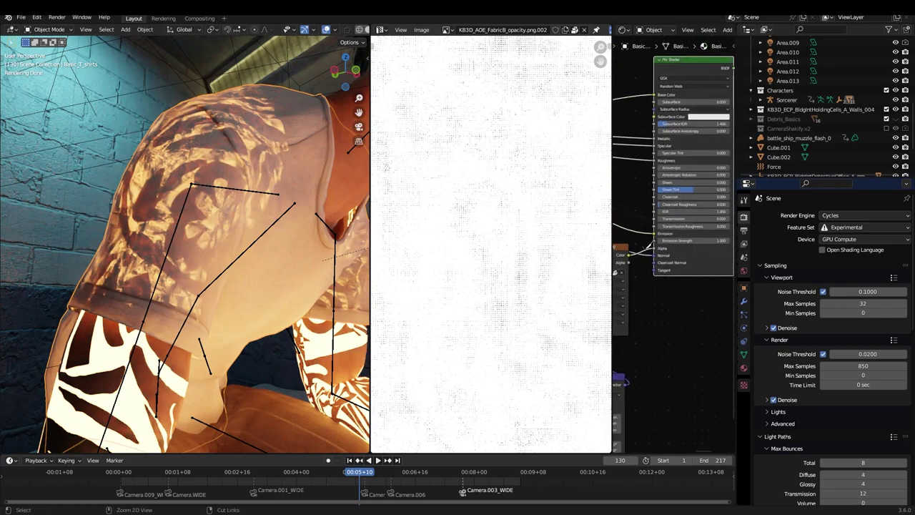
# Step: Compare the sleeve without the opacity texture, then link the texture's Color output to Alpha again
pyautogui.moveTo(251, 215)
pyautogui.mouseDown(button='middle')
pyautogui.moveTo(205, 211)
pyautogui.moveTo(243, 221)
pyautogui.mouseUp(button='middle')
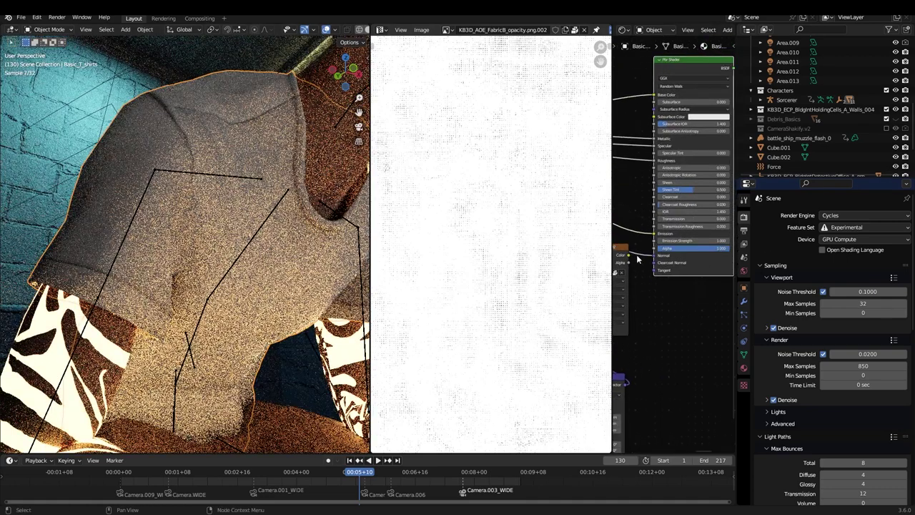
pyautogui.moveTo(629, 255); pyautogui.dragTo(654, 249)
pyautogui.scroll(-3, 653, 264)
pyautogui.moveTo(636, 312); pyautogui.dragTo(687, 253, button='middle')
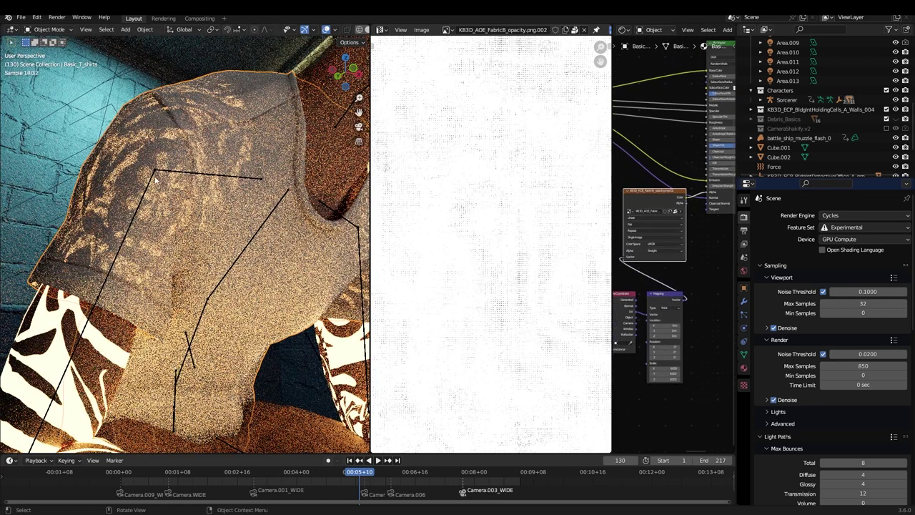
# Step: Set the opacity texture's Mapping scale to 1 on X, Y and Z, and change all three scale values once more
pyautogui.scroll(5, 662, 327)
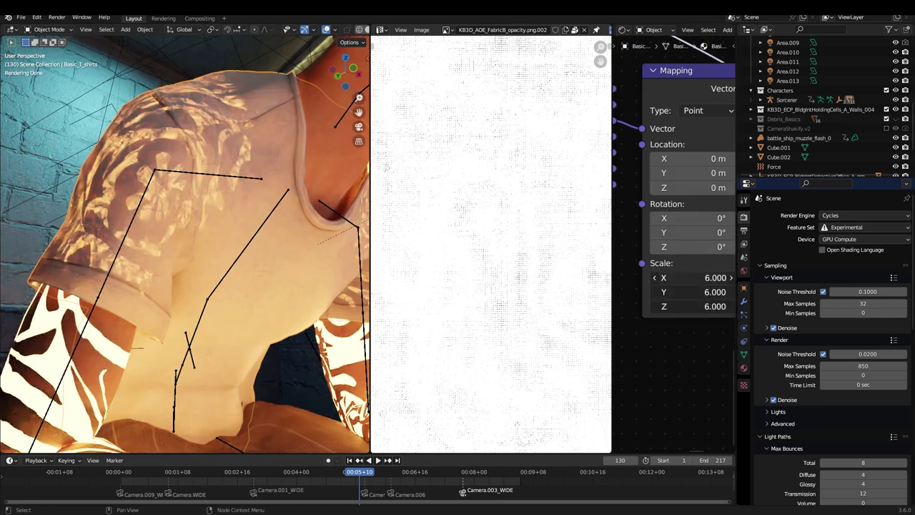
pyautogui.press('Return')
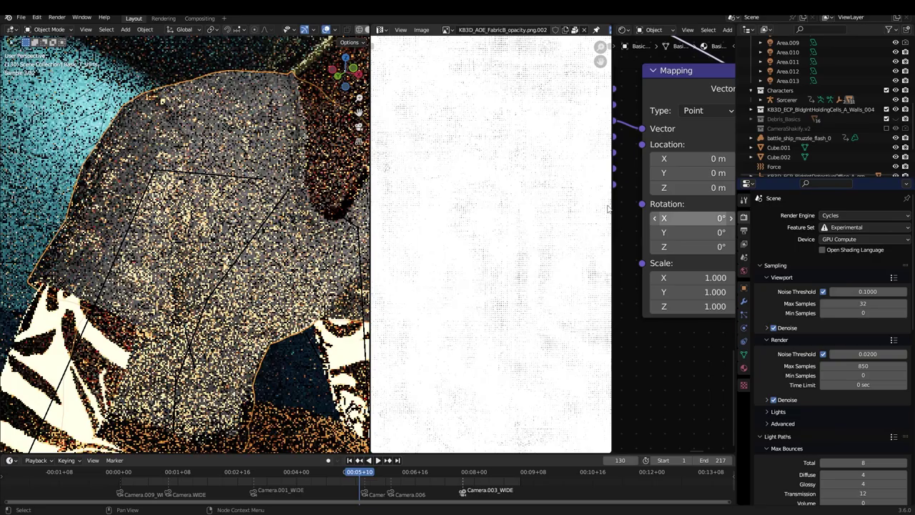
pyautogui.moveTo(151, 228); pyautogui.dragTo(176, 250, button='middle')
pyautogui.moveTo(676, 274); pyautogui.dragTo(676, 306)
pyautogui.press('Return')
pyautogui.moveTo(152, 243); pyautogui.dragTo(287, 247, button='middle')
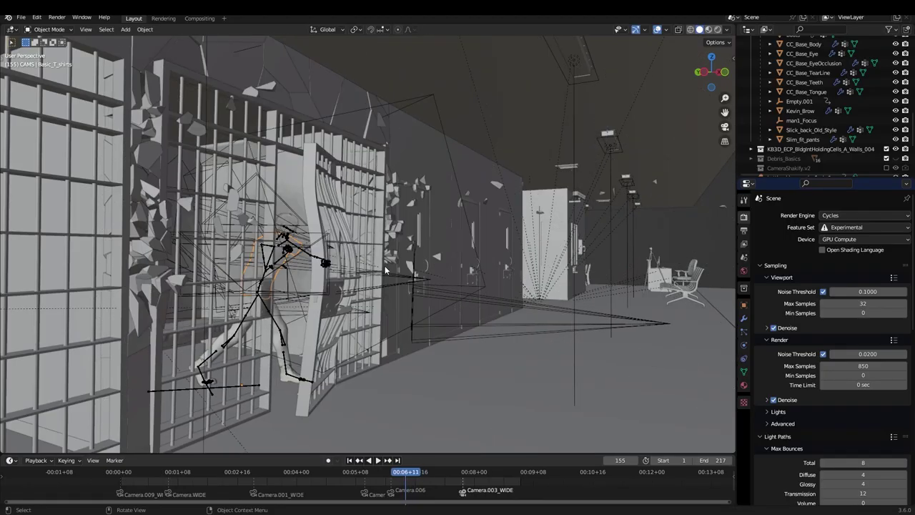
# Step: Step through the frames where the character charges through the bending cell bars
pyautogui.press('Right')
pyautogui.press('Right')
pyautogui.press('Right')
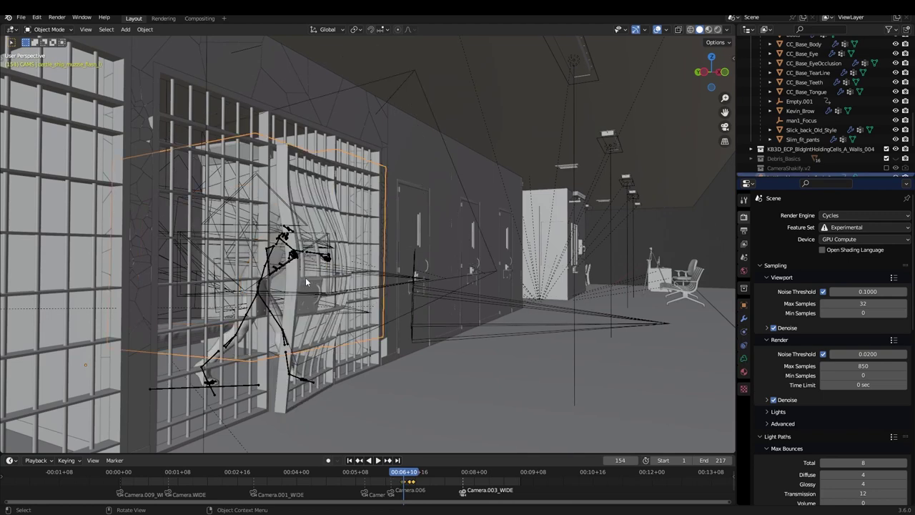
pyautogui.moveTo(315, 275); pyautogui.dragTo(302, 281, button='middle')
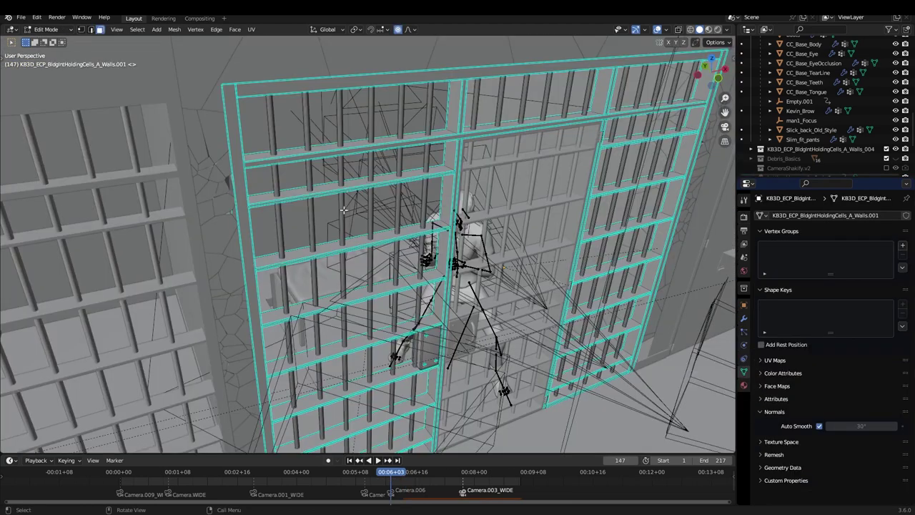
# Step: Add loop cuts across a horizontal crossbar and the vertical bars of the cell wall mesh
pyautogui.scroll(5, 344, 210)
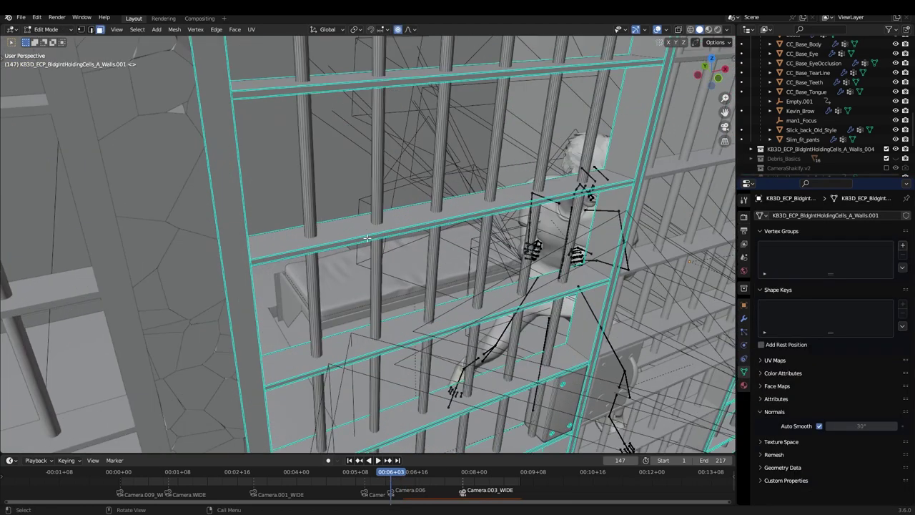
pyautogui.hotkey('ctrl', 'r')
pyautogui.click(328, 228)
pyautogui.rightClick(329, 229)
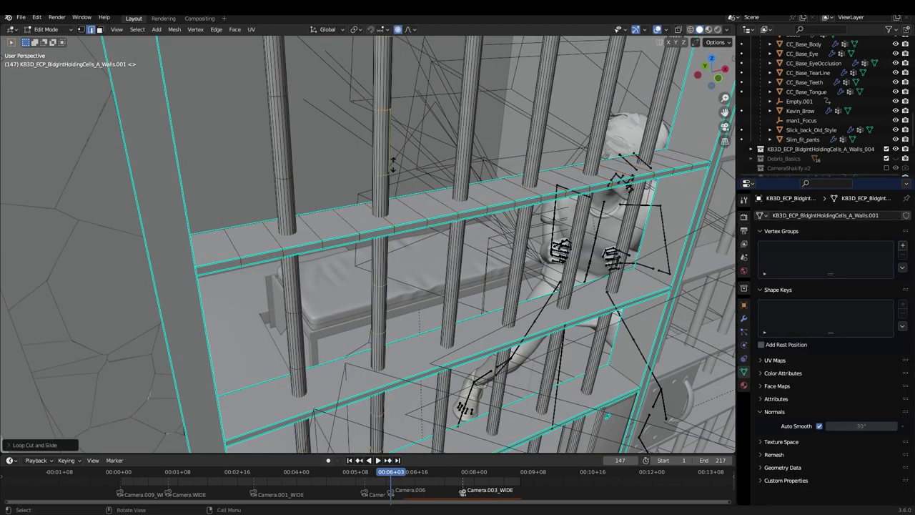
pyautogui.hotkey('ctrl', 'r')
pyautogui.moveTo(392, 165); pyautogui.dragTo(434, 177, button='middle')
pyautogui.click(502, 169)
pyautogui.rightClick(503, 169)
# Step: Subdivide the next crossbar of the cell wall mesh with 12 loop cuts and start cutting another bar
pyautogui.hotkey('ctrl', 'r')
pyautogui.keyDown('shift'); pyautogui.moveTo(458, 315); pyautogui.dragTo(436, 178, button='middle'); pyautogui.keyUp('shift')
pyautogui.scroll(8, 433, 183)
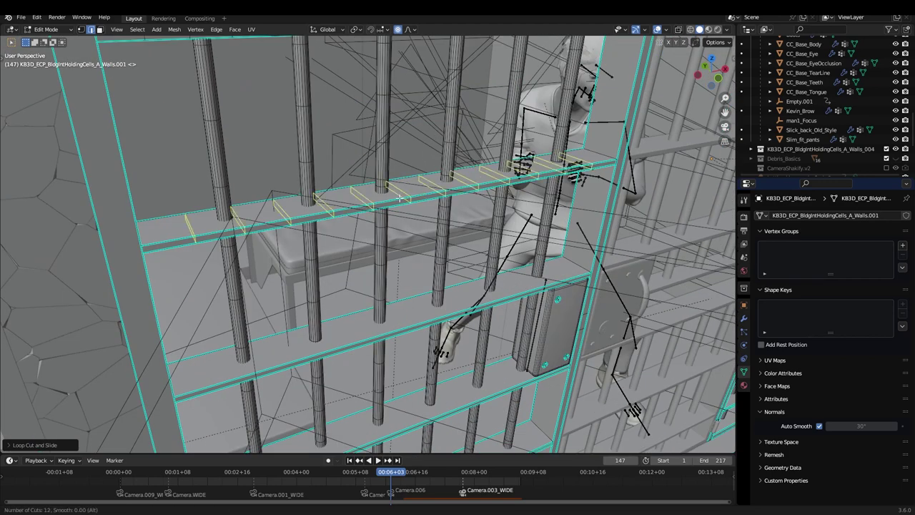
pyautogui.click(432, 182)
pyautogui.hotkey('ctrl', 'r')
pyautogui.scroll(2, 413, 260)
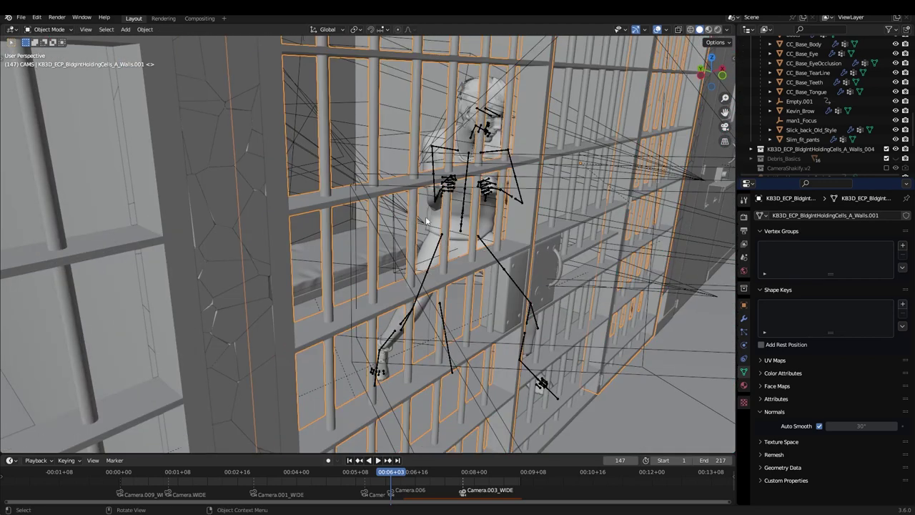
# Step: Add a basis shape key and a second shape key to the cell bars, and open the second key for mesh editing
pyautogui.click(903, 306)
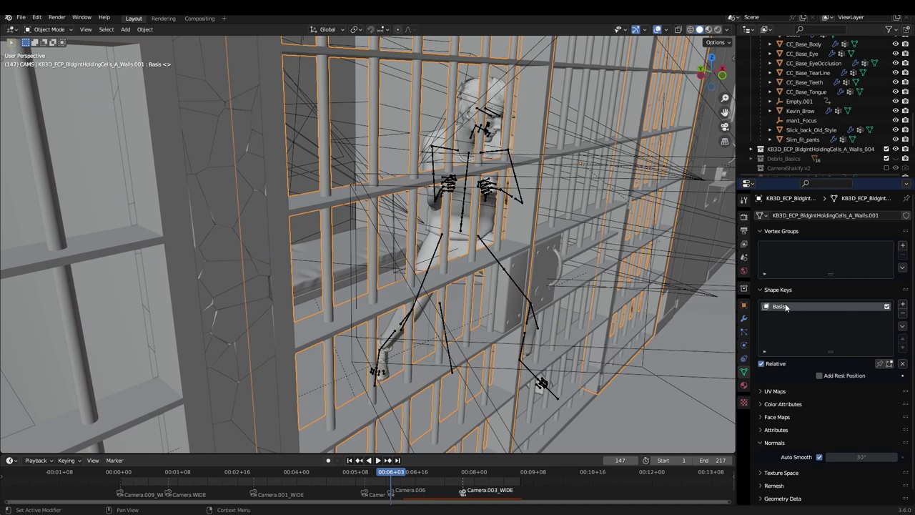
pyautogui.click(902, 306)
pyautogui.press('Tab')
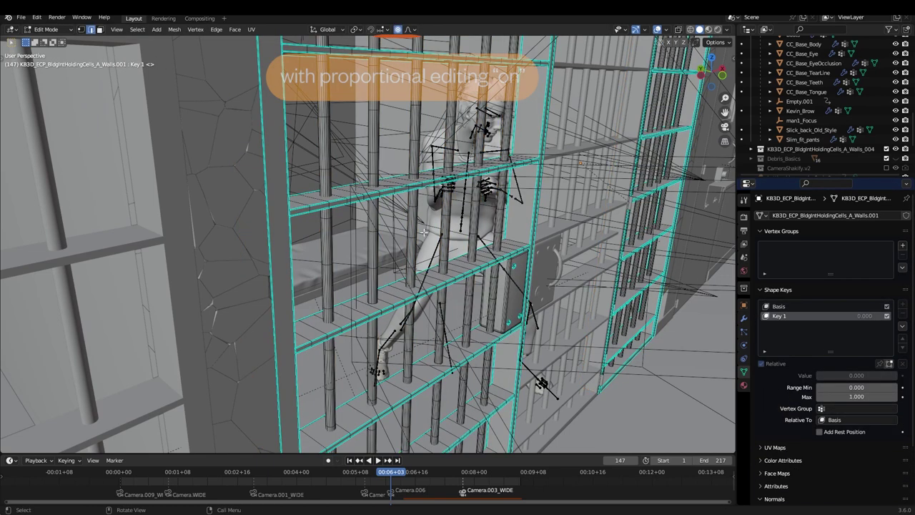
# Step: Move the bars' geometry along the Y axis with proportional editing to shape the bend in the second shape key
pyautogui.moveTo(449, 228); pyautogui.dragTo(433, 240, button='middle')
pyautogui.scroll(-1, 434, 241)
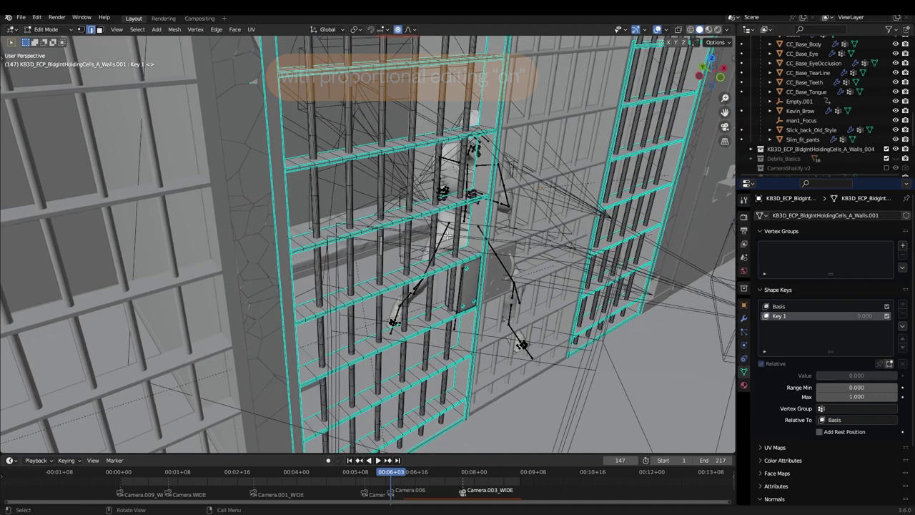
pyautogui.press('g')
pyautogui.press('y')
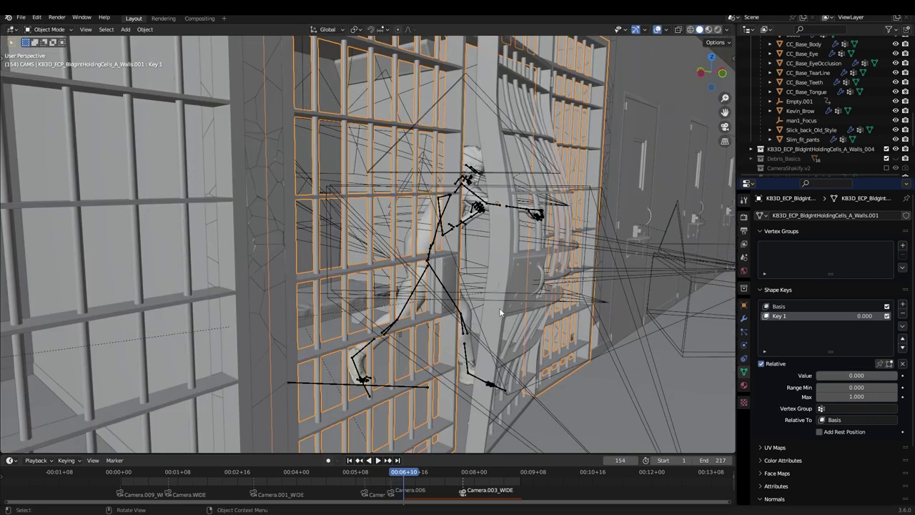
# Step: Keyframe the Key 1 shape key value at 0.000 on frame 153 and at 1.000 on frame 154
pyautogui.press('Left')
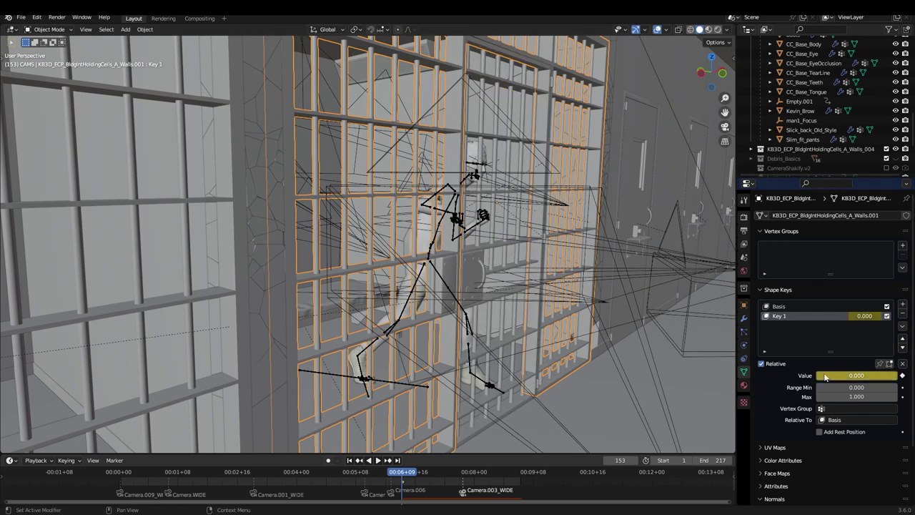
pyautogui.press('Right')
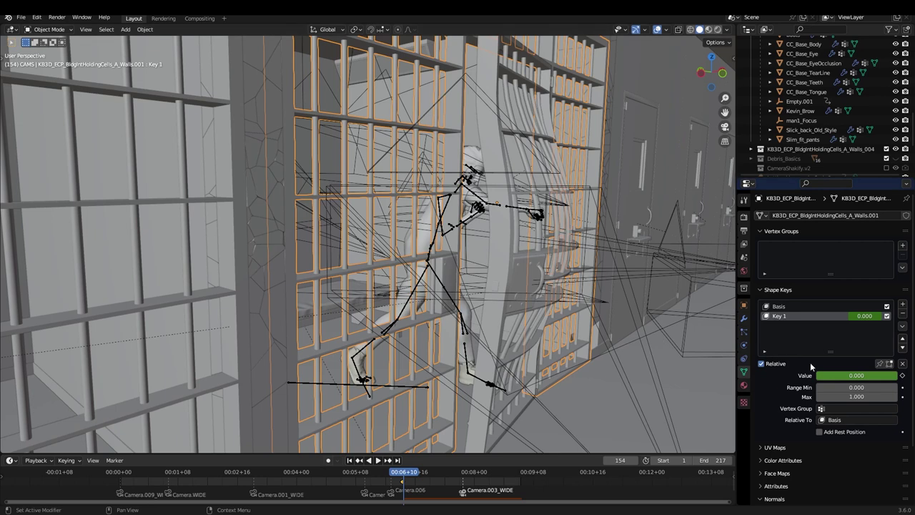
pyautogui.moveTo(837, 375); pyautogui.dragTo(910, 375)
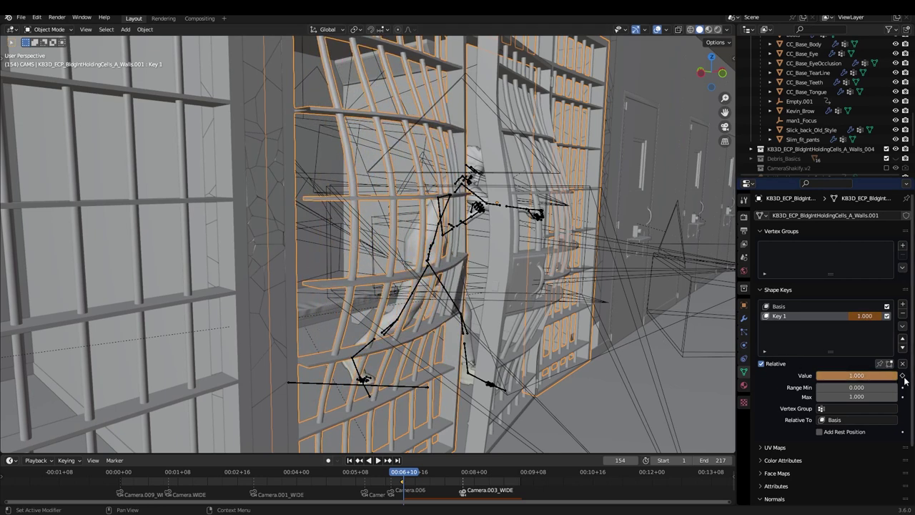
# Step: Step back and forth through frames 153 to 158 to examine the bars bending as the wall breaks apart
pyautogui.press('Left')
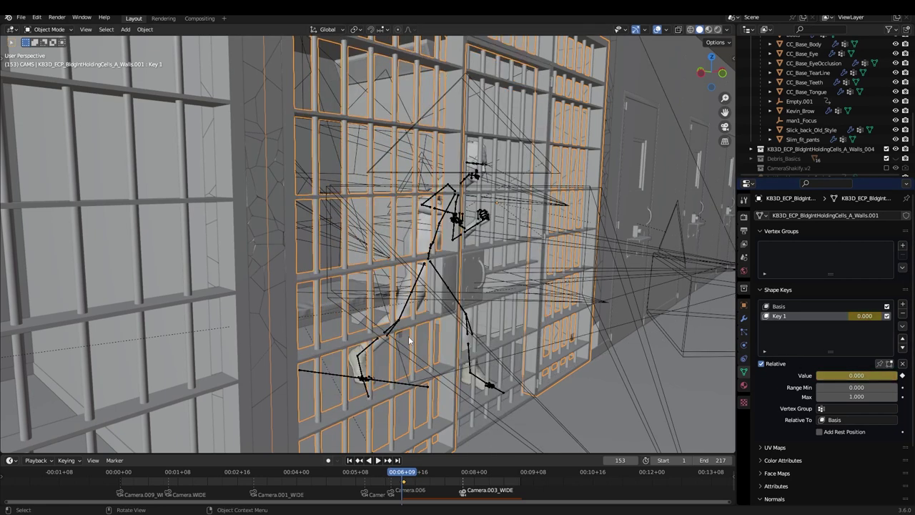
pyautogui.press('Right')
pyautogui.press('Right')
pyautogui.press('Right')
pyautogui.press('Right')
pyautogui.press('Right')
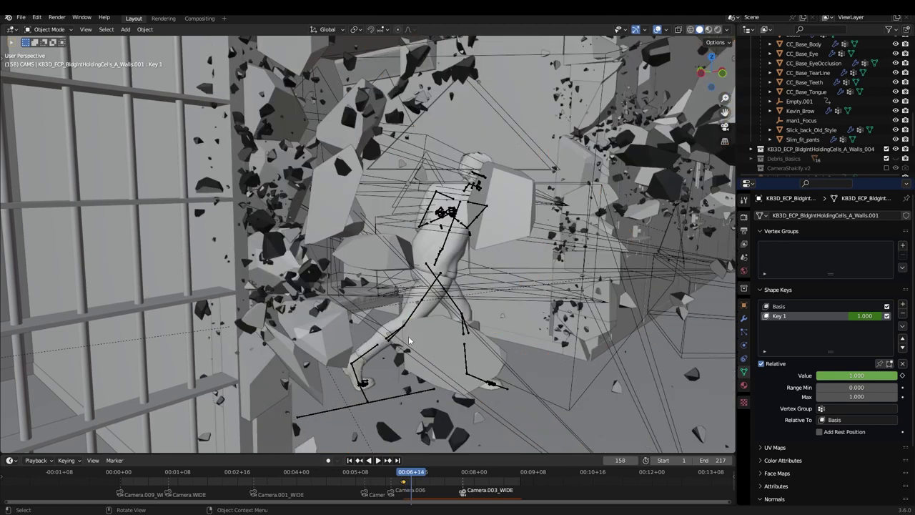
pyautogui.press('Left')
pyautogui.press('Left')
pyautogui.press('Left')
pyautogui.press('Left')
pyautogui.press('Left')
pyautogui.press('Right')
pyautogui.press('Right')
pyautogui.press('Right')
pyautogui.press('Right')
pyautogui.press('Right')
pyautogui.scroll(-3, 509, 239)
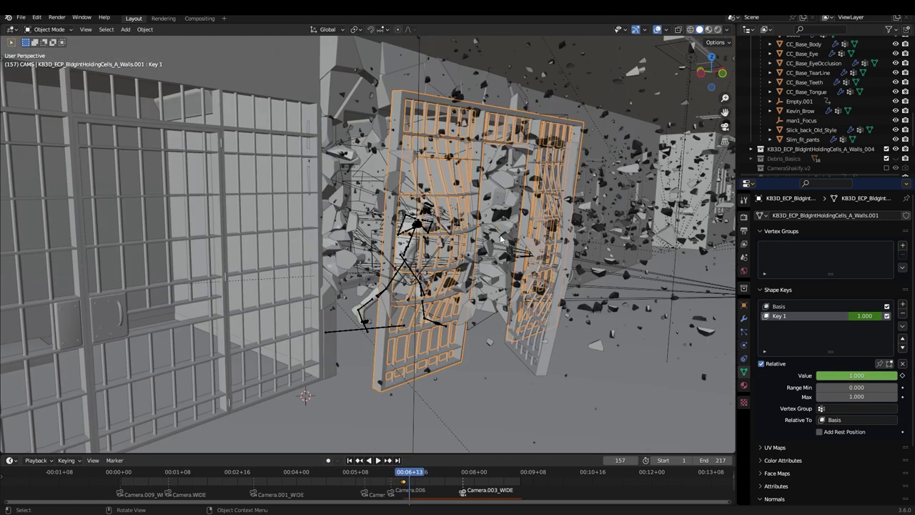
pyautogui.scroll(1, 501, 239)
pyautogui.press('Left')
pyautogui.press('Left')
pyautogui.press('Left')
pyautogui.press('Left')
pyautogui.press('Right')
pyautogui.press('Right')
pyautogui.press('Right')
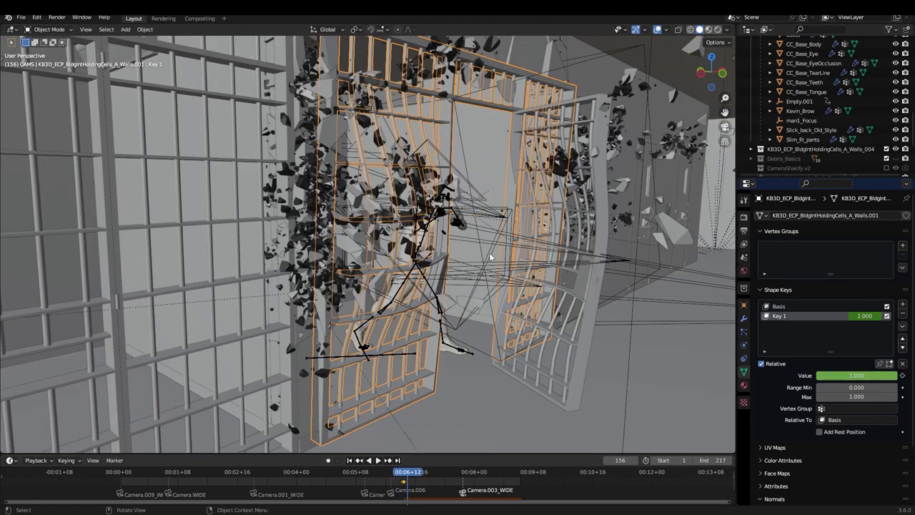
pyautogui.press('Left')
pyautogui.press('Left')
pyautogui.press('Right')
pyautogui.moveTo(440, 251); pyautogui.dragTo(344, 209, button='middle')
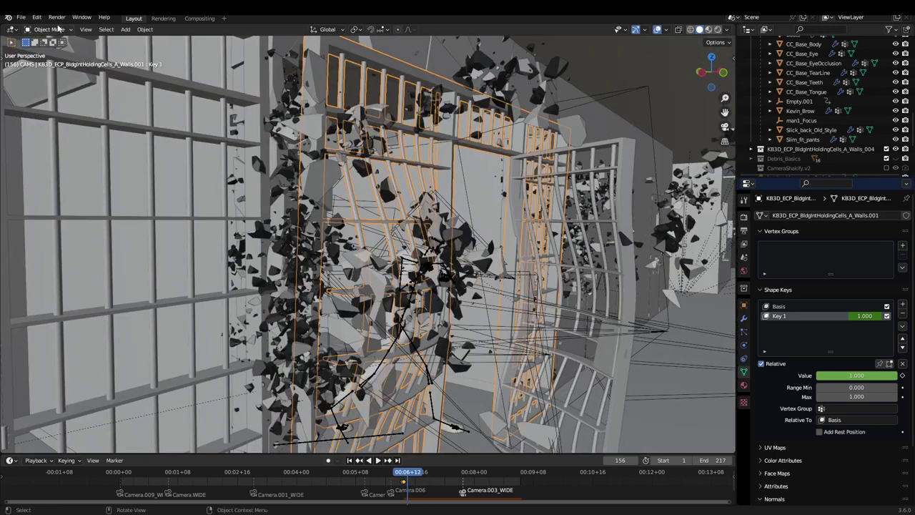
pyautogui.moveTo(142, 104); pyautogui.dragTo(114, 107, button='middle')
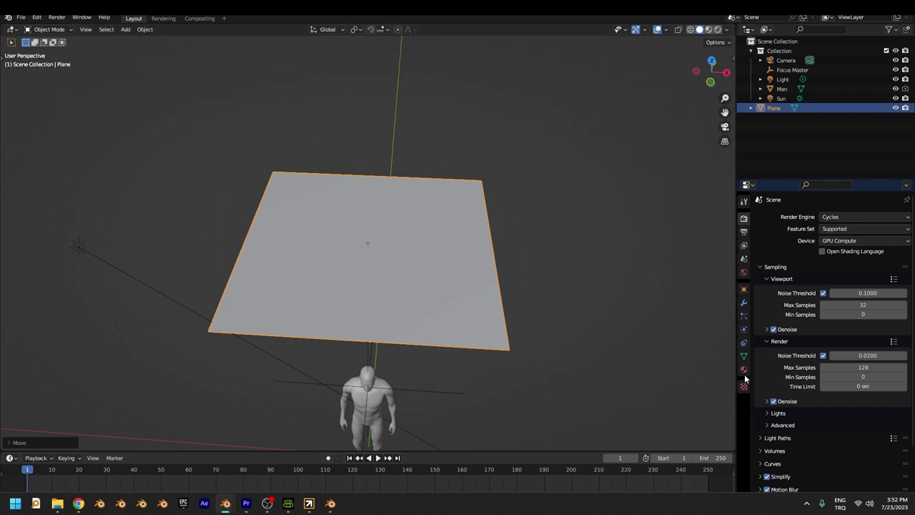
# Step: Draw branching crack lines across the plane with the RBDLab annotation tool, and end the annotation
pyautogui.moveTo(379, 207); pyautogui.dragTo(387, 192, button='middle')
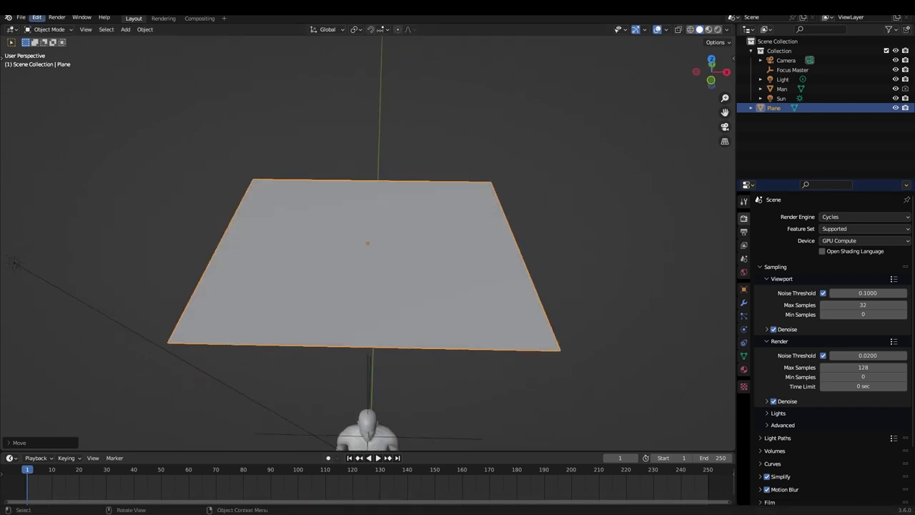
pyautogui.click(41, 19)
pyautogui.click(67, 126)
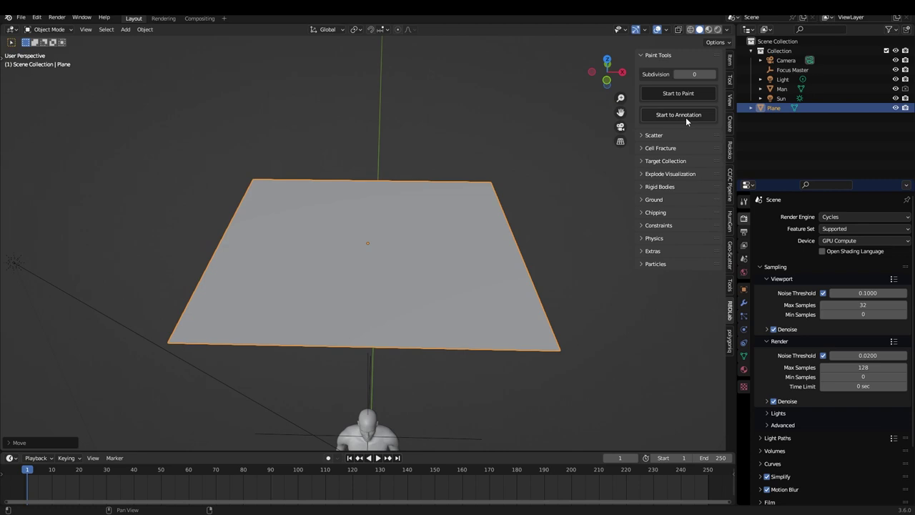
pyautogui.click(685, 117)
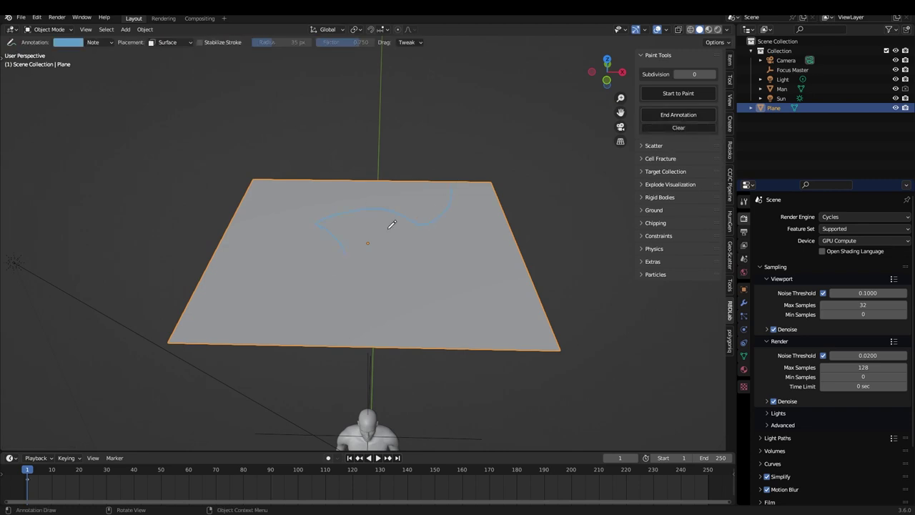
pyautogui.moveTo(391, 224); pyautogui.dragTo(359, 240, button='middle')
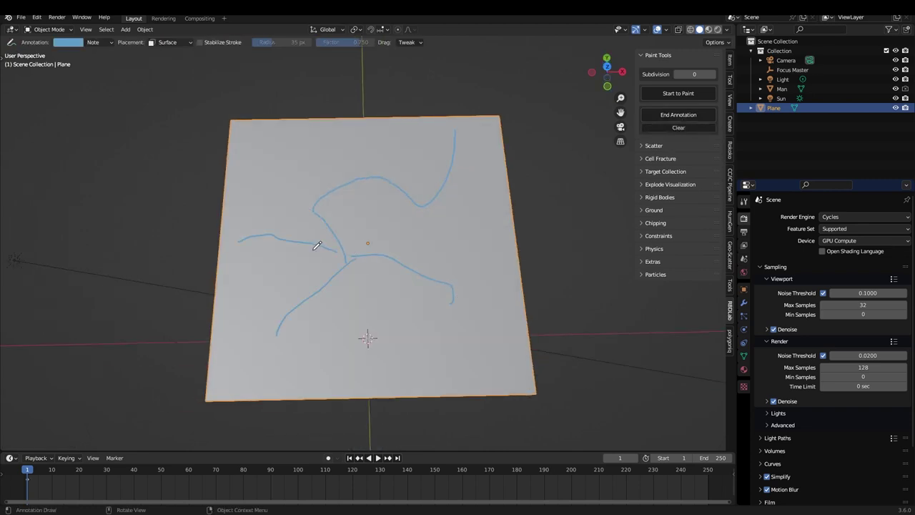
pyautogui.click(676, 115)
# Step: Fracture the plane with Own Particles and annotation strokes as sources, and clear the annotations from the pieces
pyautogui.click(664, 148)
pyautogui.click(664, 148)
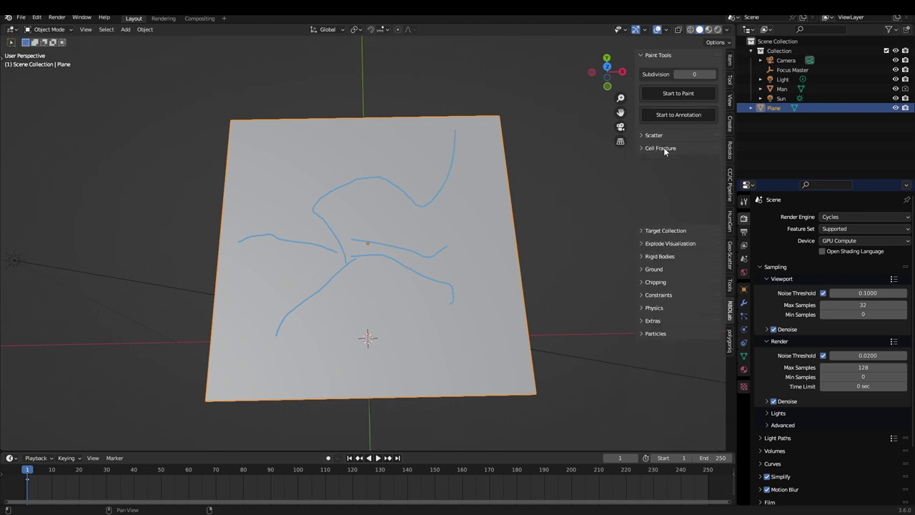
pyautogui.click(665, 148)
pyautogui.scroll(-3, 677, 236)
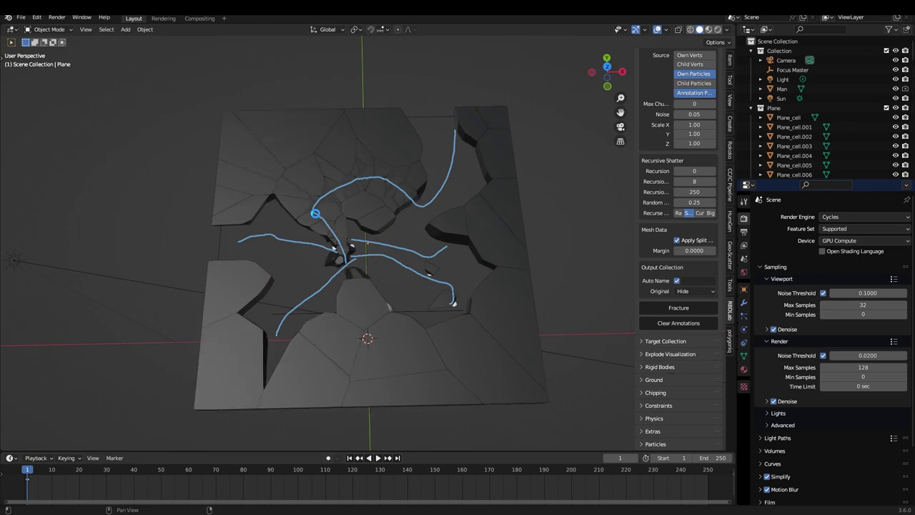
pyautogui.moveTo(315, 214); pyautogui.dragTo(367, 254, button='middle')
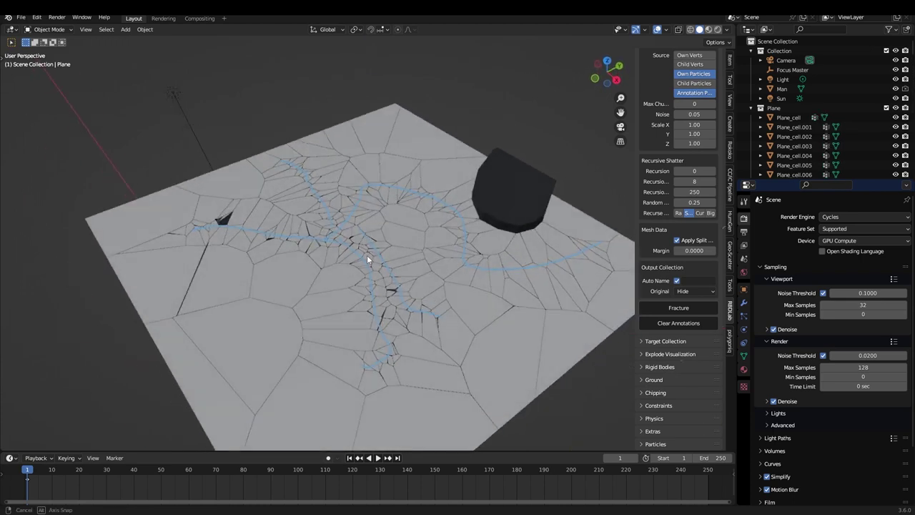
pyautogui.scroll(1, 335, 228)
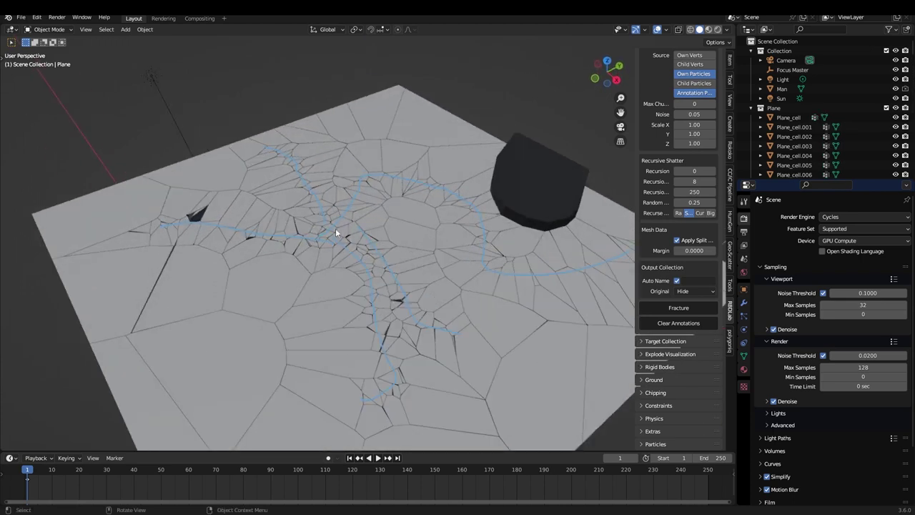
pyautogui.click(687, 324)
pyautogui.moveTo(317, 212); pyautogui.dragTo(465, 222, button='middle')
# Step: Try to add Concrete active rigid bodies to the fractured plane pieces with RBDLab
pyautogui.click(661, 350)
pyautogui.scroll(-3, 667, 346)
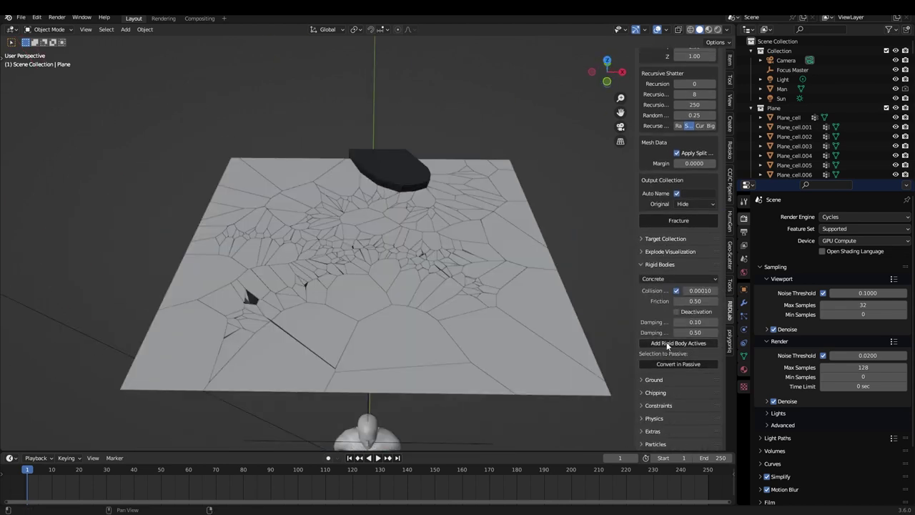
pyautogui.click(669, 345)
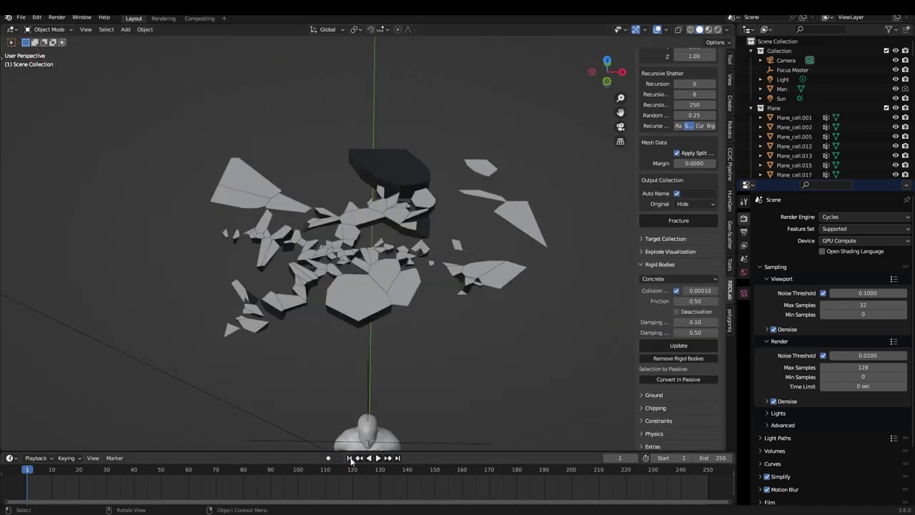
pyautogui.moveTo(429, 258); pyautogui.dragTo(388, 262, button='middle')
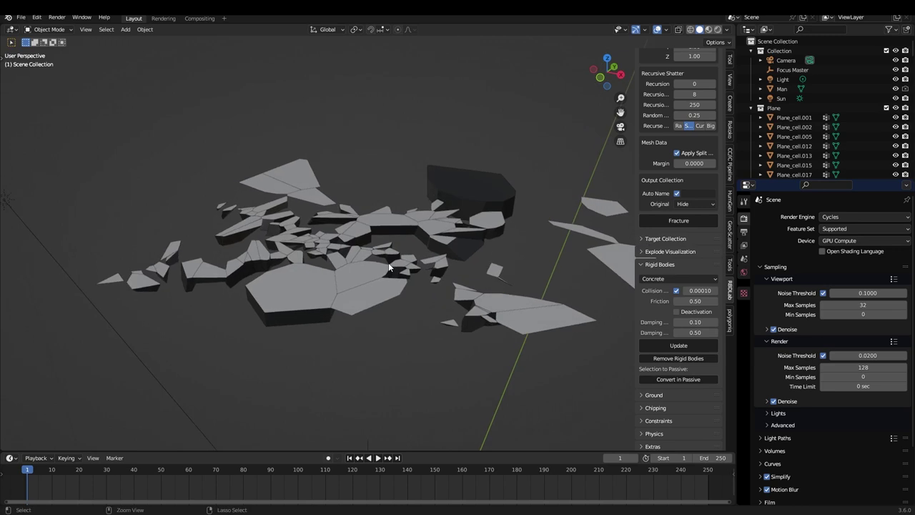
pyautogui.hotkey('ctrl', 'z')
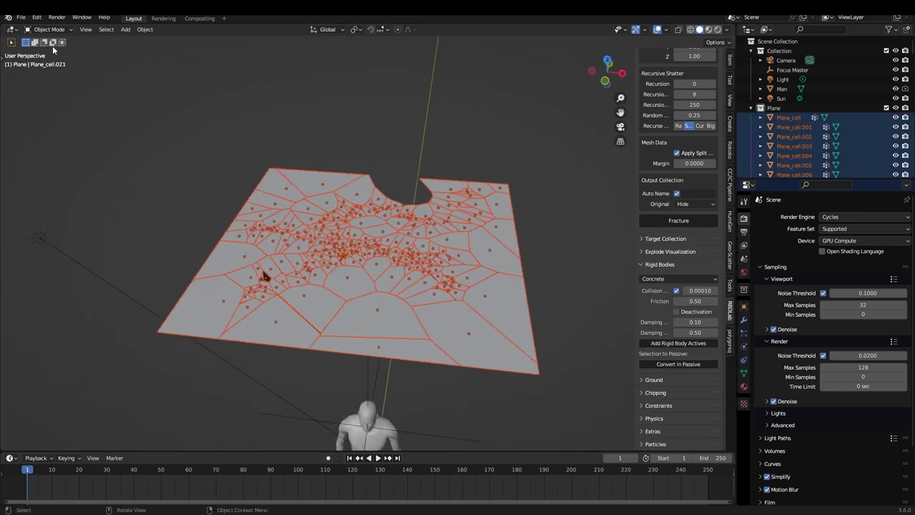
# Step: Add active rigid bodies to all selected plane cells with the Object rigid body command and play the simulation
pyautogui.click(146, 29)
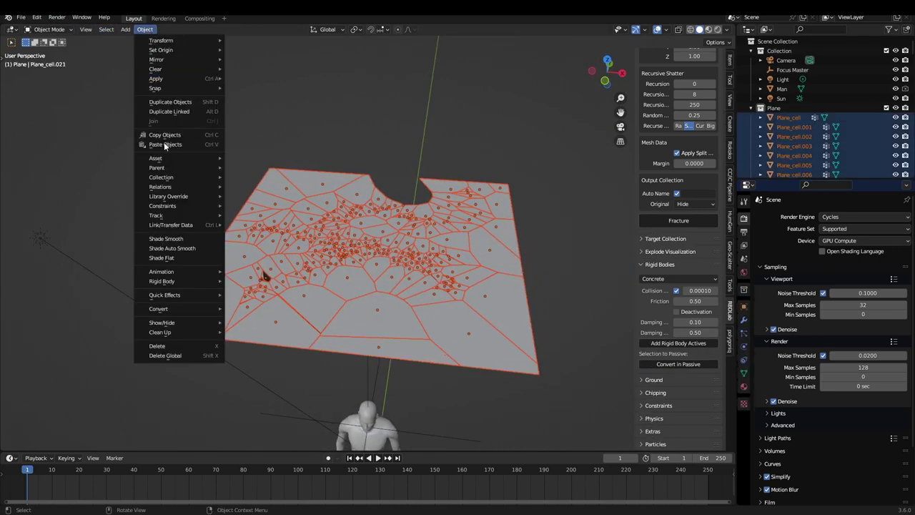
pyautogui.moveTo(179, 284)
pyautogui.click(254, 282)
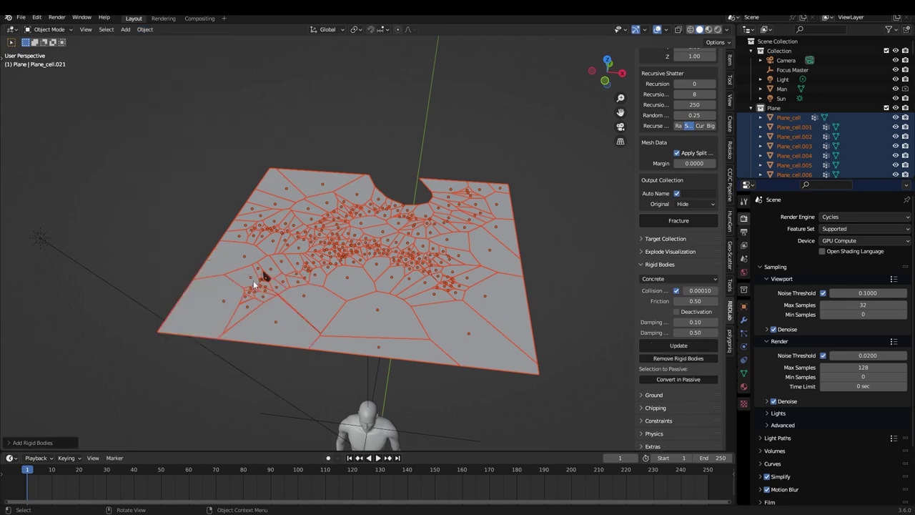
pyautogui.press('space')
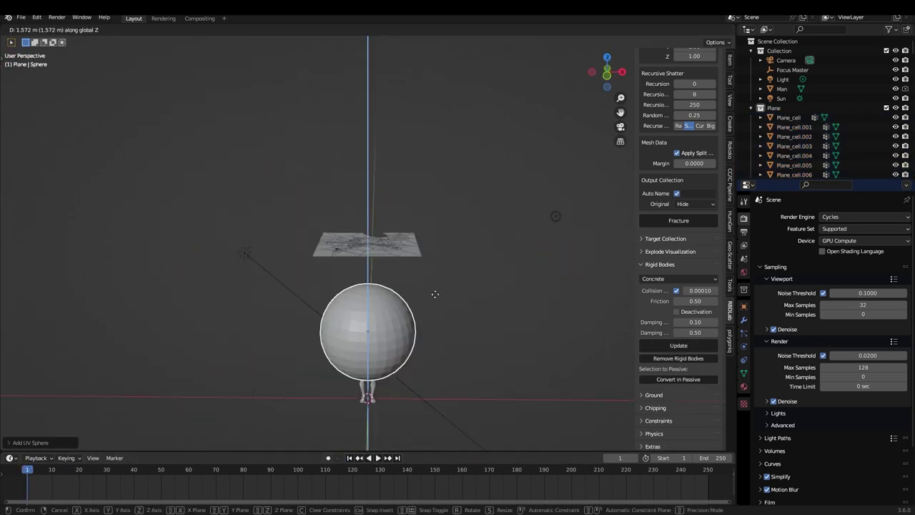
# Step: Place the UV sphere below the fractured plane along Z and make it a Passive, Animated rigid body
pyautogui.click(398, 331)
pyautogui.click(744, 346)
pyautogui.click(865, 238)
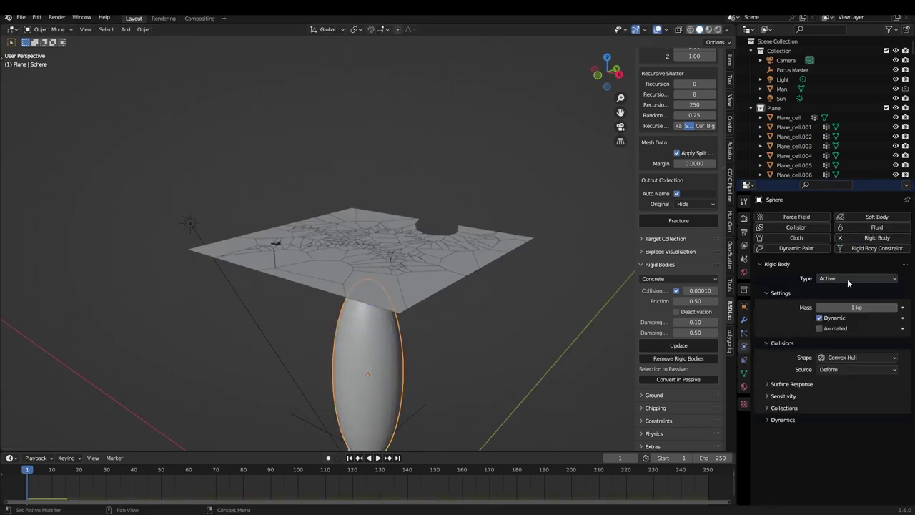
pyautogui.click(839, 300)
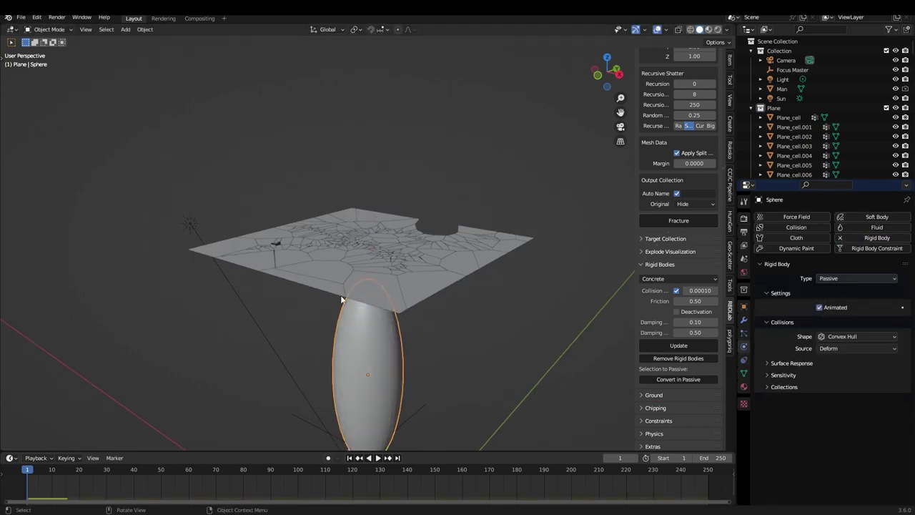
# Step: Move the stretched sphere up along Z through the fractured plane and keyframe it on frame 8
pyautogui.press('space')
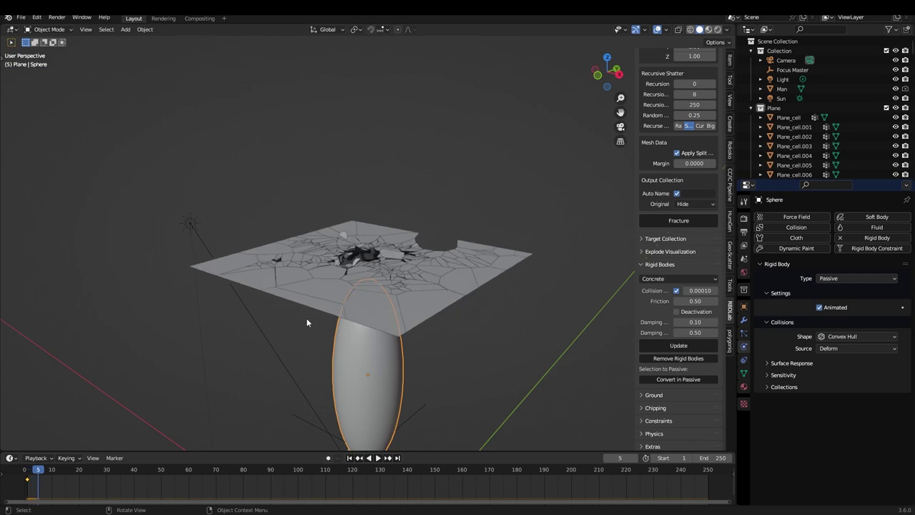
pyautogui.press('g')
pyautogui.press('z')
pyautogui.click(345, 105)
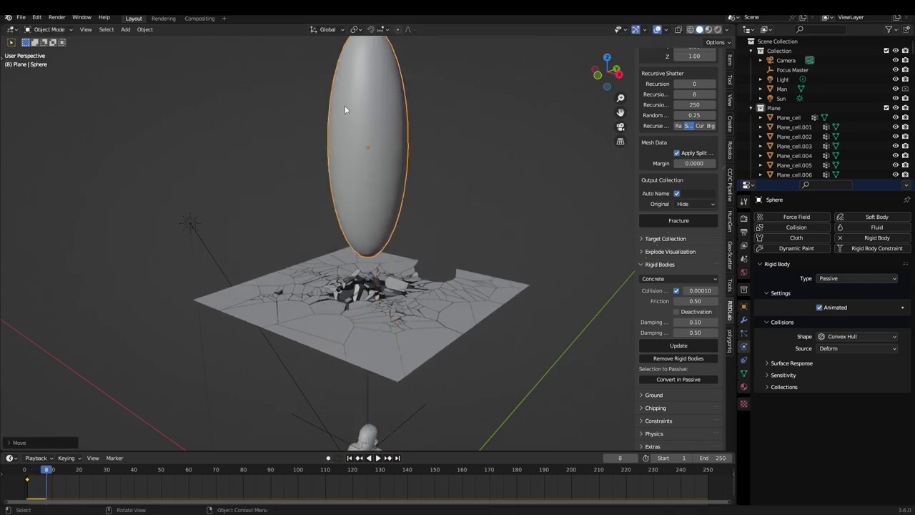
pyautogui.press('i')
# Step: Play the simulation from frame 1 to examine the sphere breaking through the plane
pyautogui.hotkey('shift', 'Left')
pyautogui.press('space')
pyautogui.press('space')
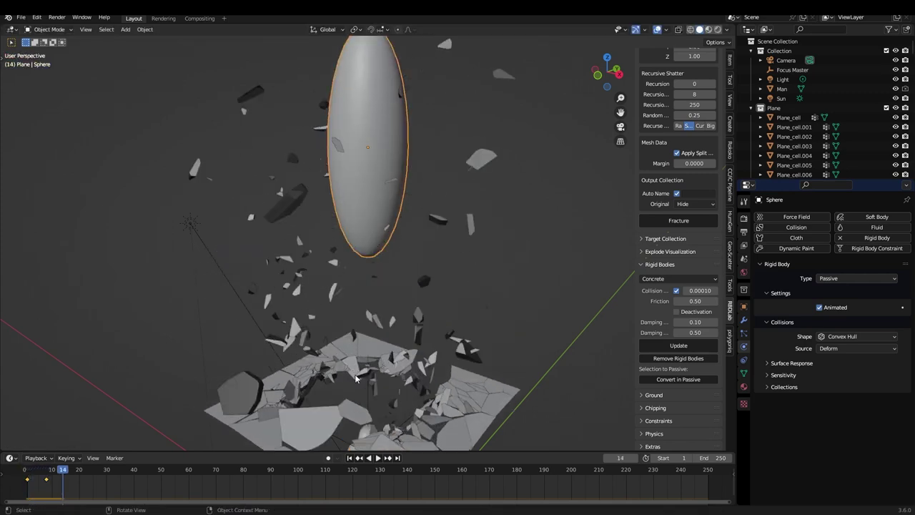
pyautogui.scroll(-3, 364, 365)
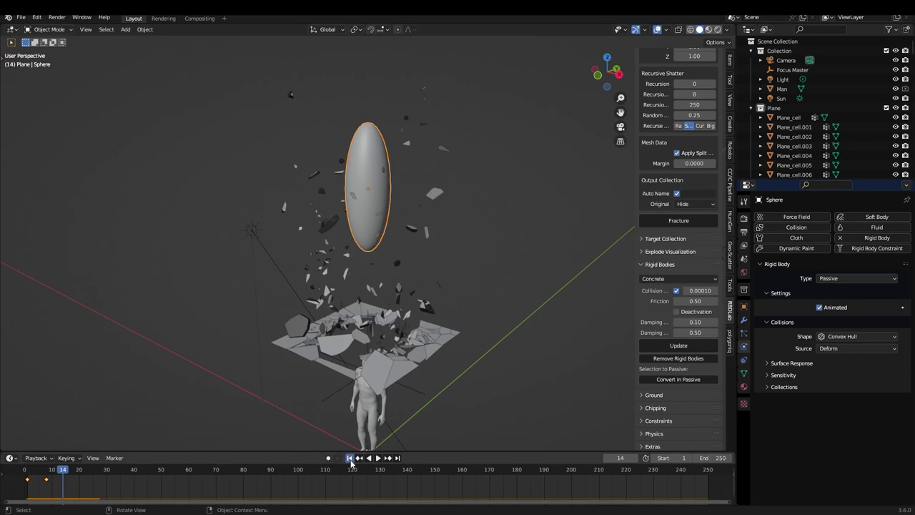
pyautogui.click(350, 460)
pyautogui.press('space')
pyautogui.press('space')
# Step: Select a plane fragment and emit RBDLab dust particles from the current frame
pyautogui.click(395, 268)
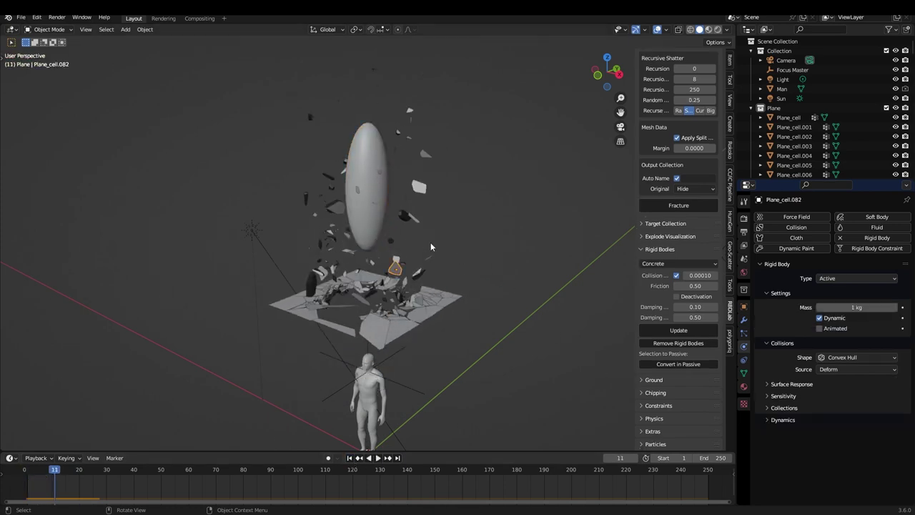
pyautogui.click(656, 444)
pyautogui.scroll(-3, 659, 408)
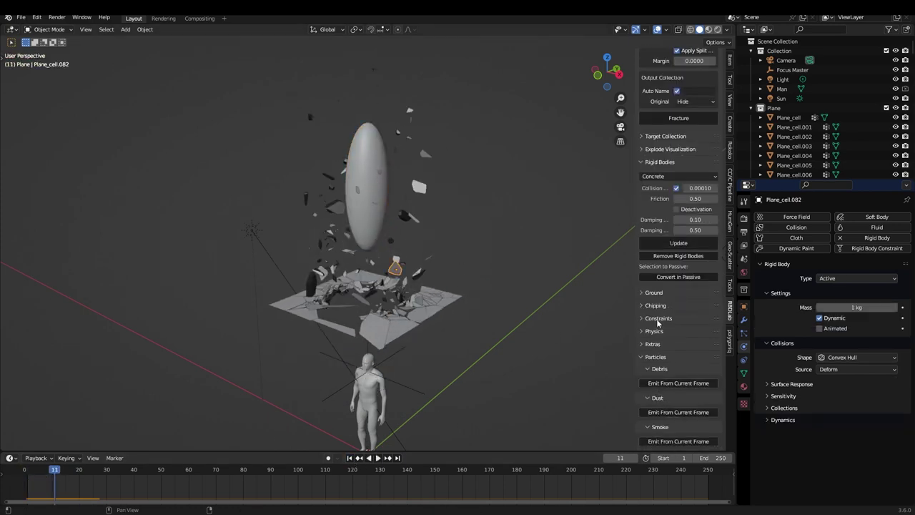
pyautogui.click(679, 412)
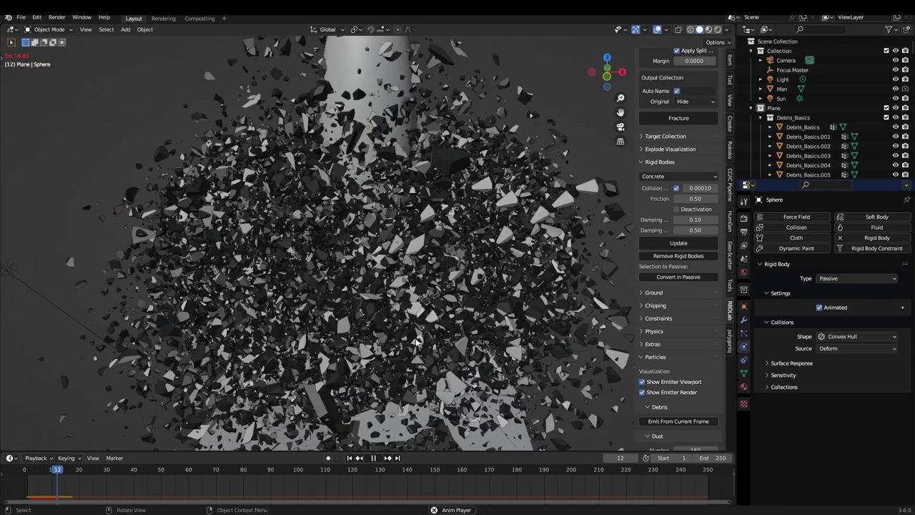
# Step: Play back the dust simulation around the sphere, return to frame 1 and examine the dust particle settings
pyautogui.press('space')
pyautogui.moveTo(416, 342); pyautogui.dragTo(376, 326, button='middle')
pyautogui.scroll(-5, 402, 319)
pyautogui.press('space')
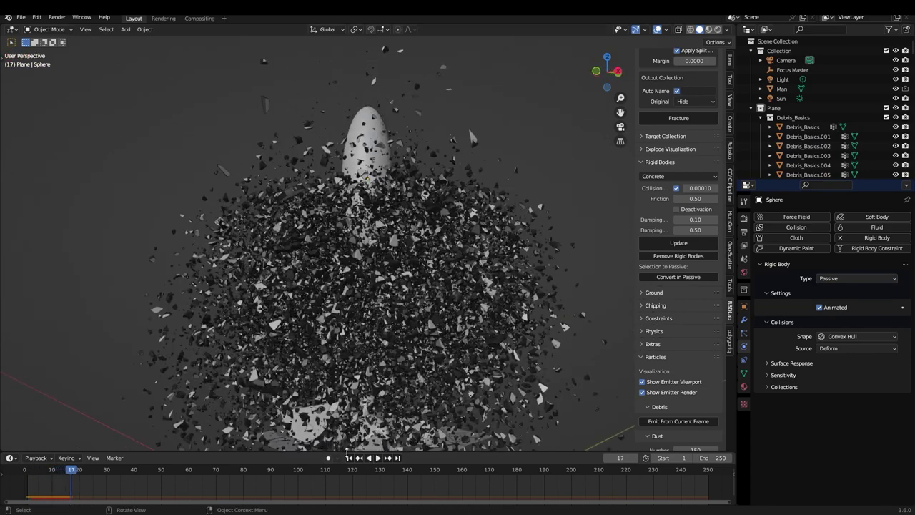
pyautogui.hotkey('shift', 'Left')
pyautogui.scroll(-7, 652, 362)
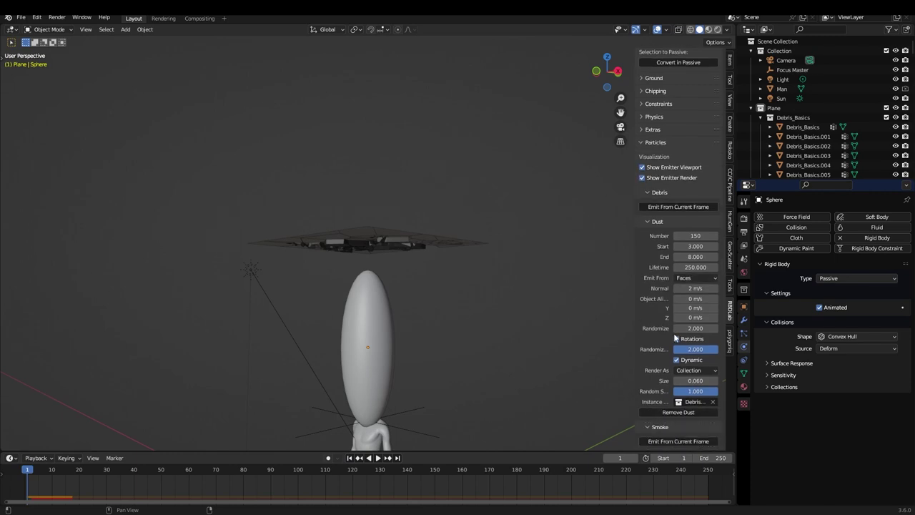
# Step: Play the destruction simulation up to frame 8 and reduce the RBDLab dust particle size to 0.021
pyautogui.press('space')
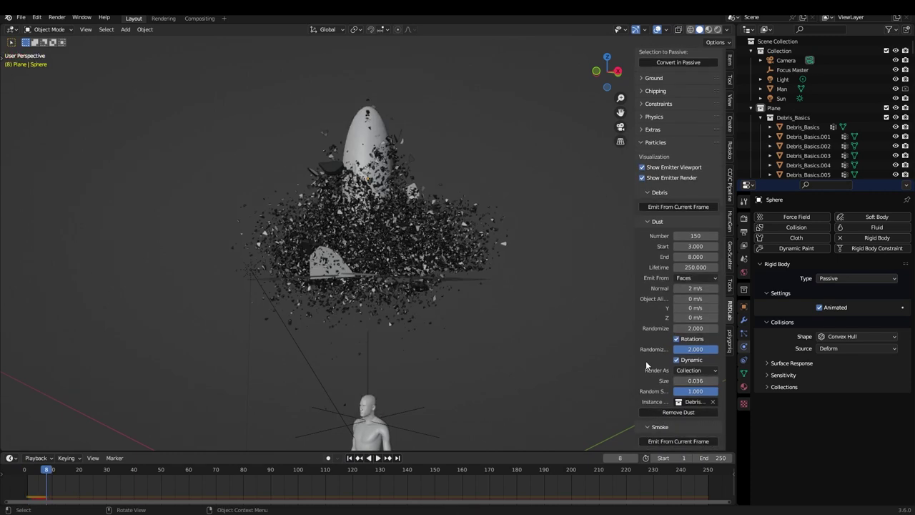
pyautogui.moveTo(695, 381)
pyautogui.mouseDown()
pyautogui.moveTo(679, 380)
pyautogui.moveTo(699, 381)
pyautogui.mouseUp()
pyautogui.scroll(1, 507, 302)
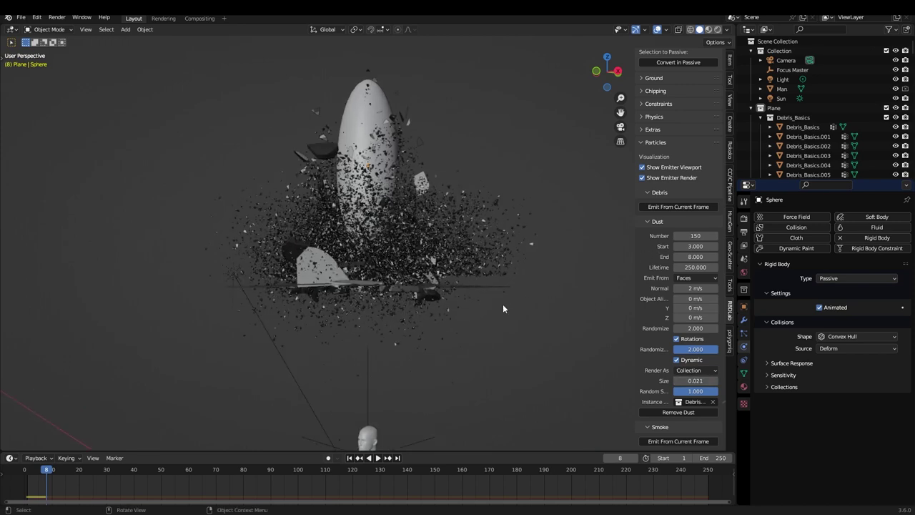
# Step: Replay the simulation from frame 1 and examine the smaller dust particles around the sphere from different angles and up close
pyautogui.moveTo(401, 338); pyautogui.dragTo(393, 372, button='middle')
pyautogui.hotkey('shift', 'Left')
pyautogui.press('space')
pyautogui.press('space')
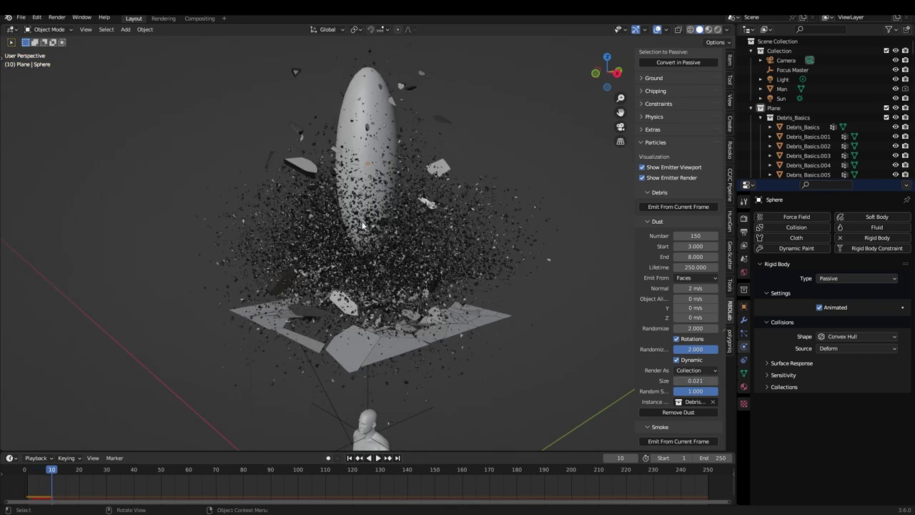
pyautogui.moveTo(362, 225); pyautogui.dragTo(454, 262, button='middle')
pyautogui.scroll(1, 666, 317)
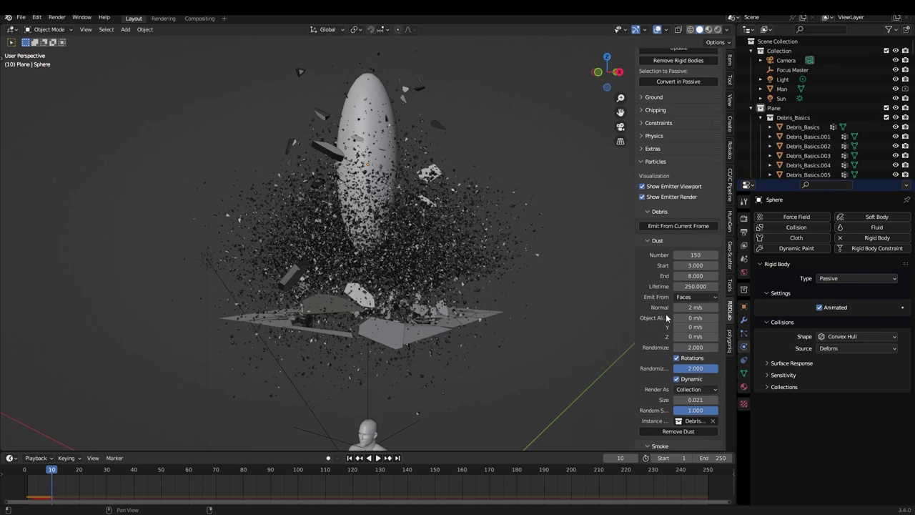
pyautogui.scroll(-1, 666, 317)
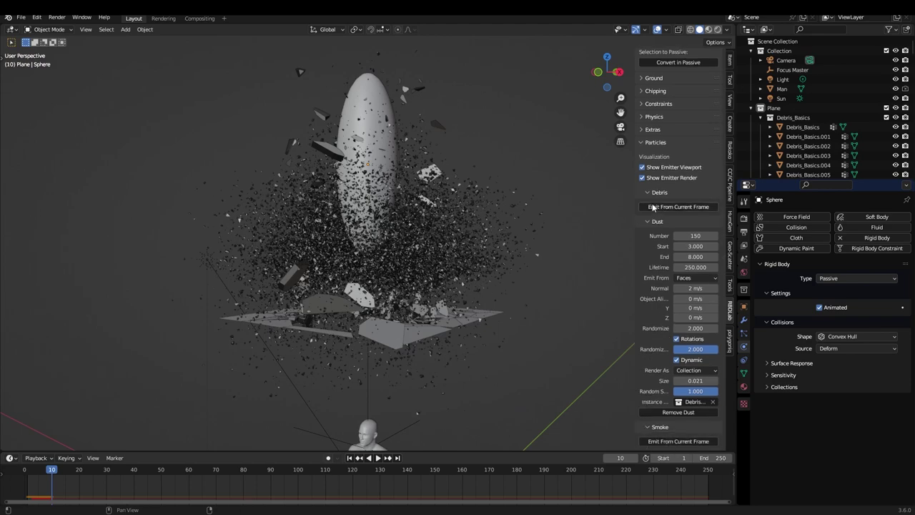
pyautogui.scroll(5, 441, 280)
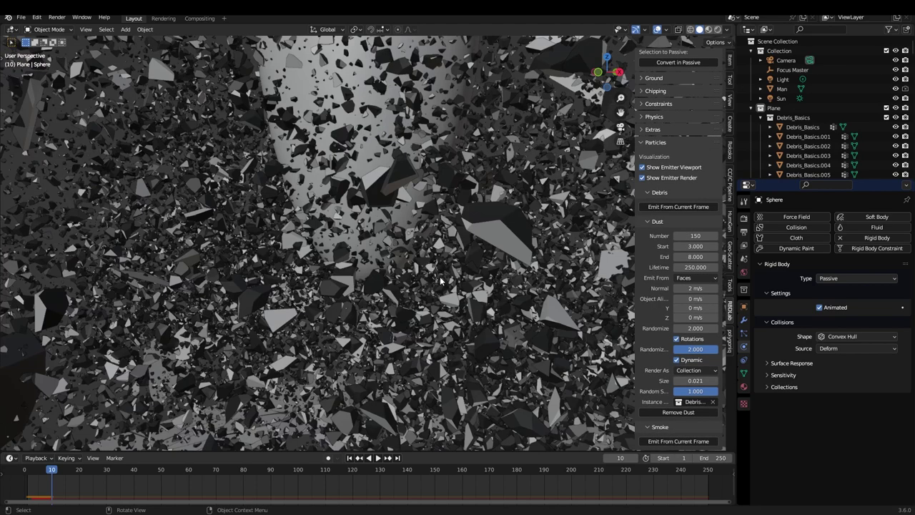
pyautogui.scroll(-5, 377, 243)
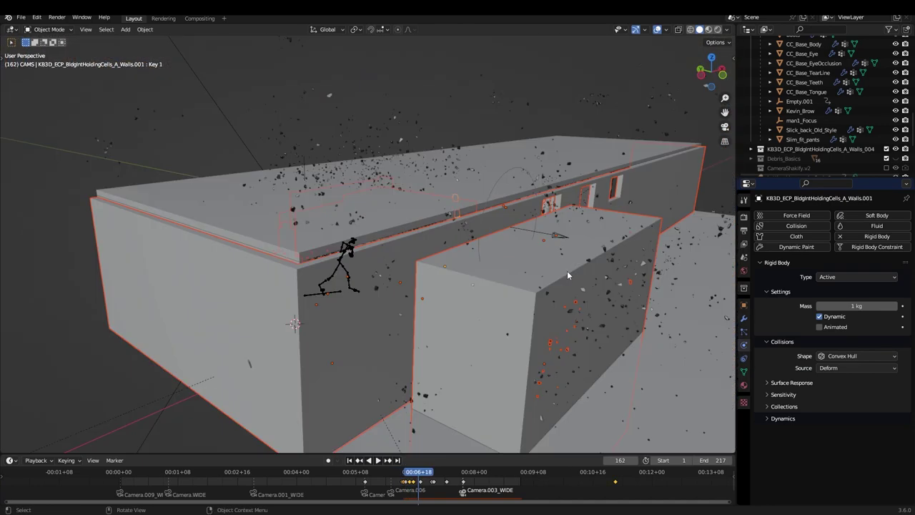
# Step: Switch to EmberGen and browse its library of explosion, fire and smoke presets
pyautogui.click(567, 272)
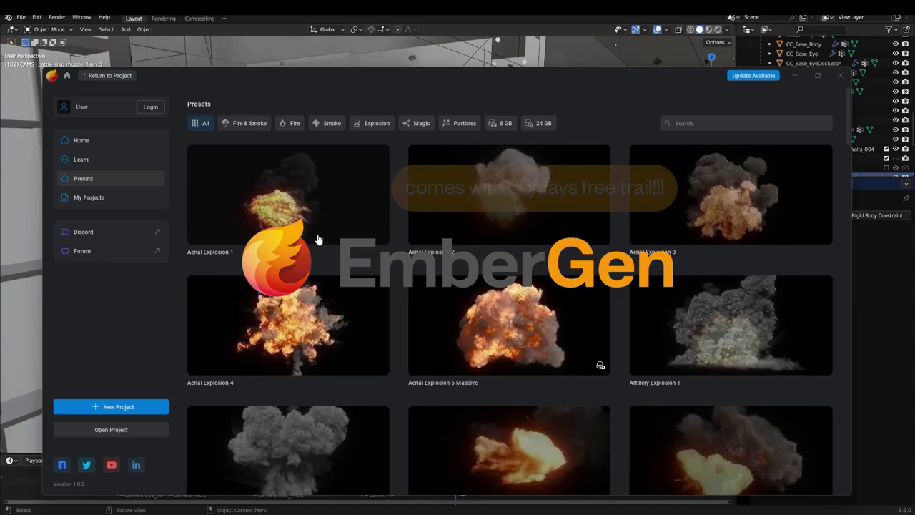
pyautogui.scroll(-3, 511, 309)
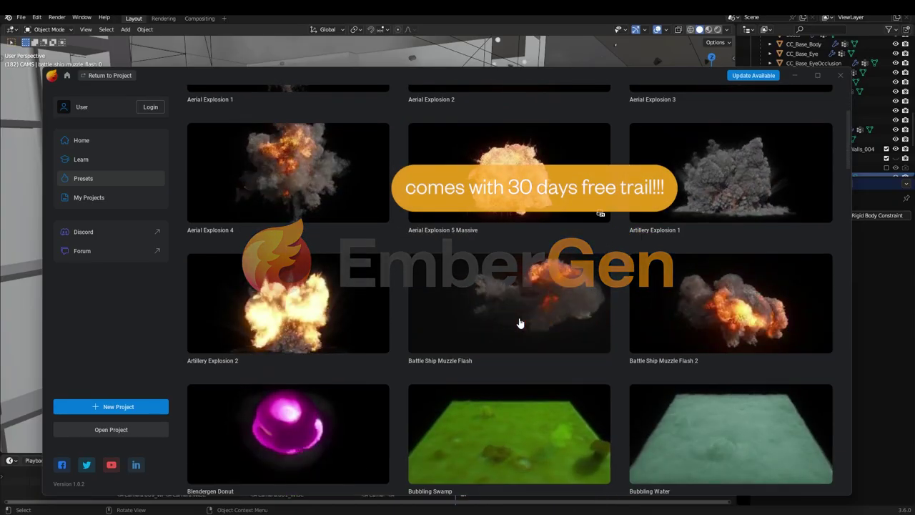
pyautogui.scroll(-3, 520, 322)
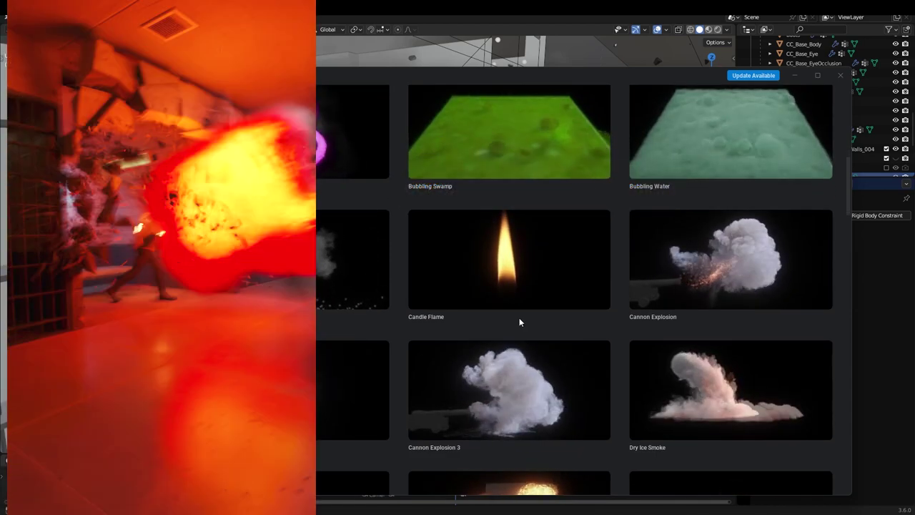
pyautogui.scroll(-1, 598, 303)
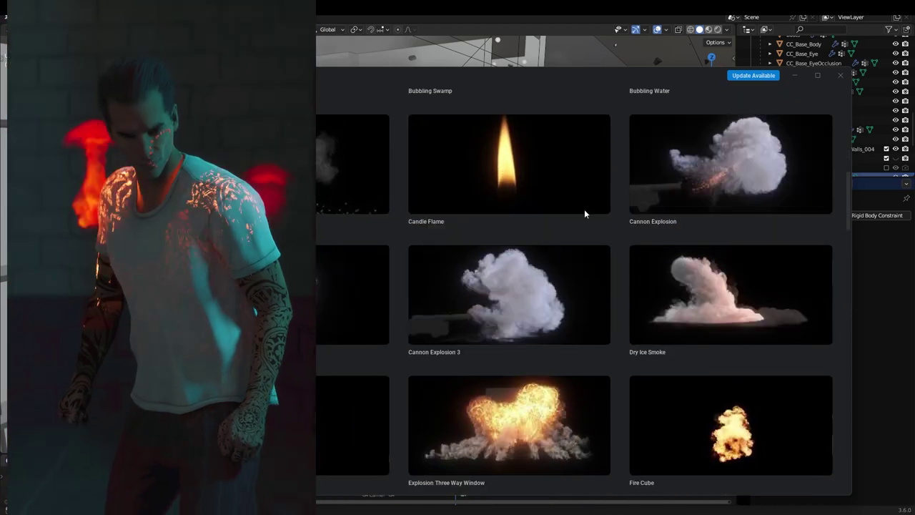
pyautogui.scroll(-5, 612, 228)
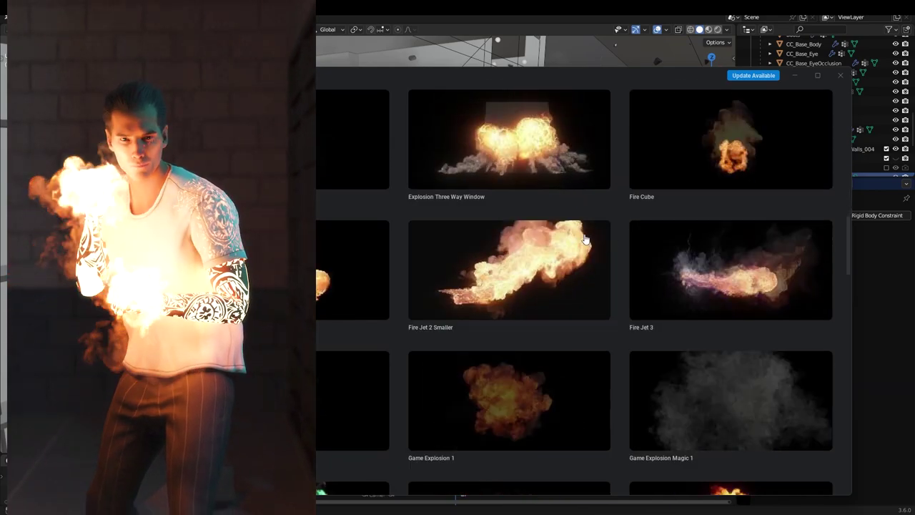
pyautogui.scroll(-2, 665, 333)
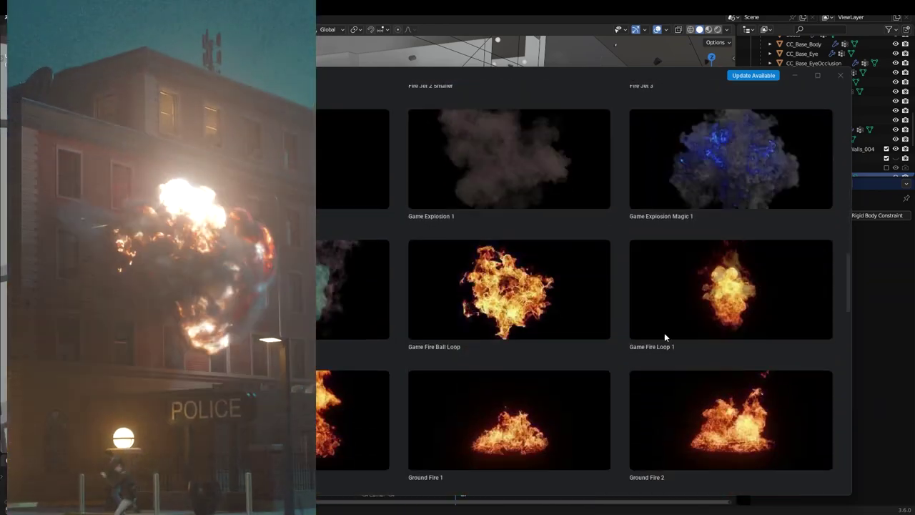
pyautogui.scroll(-1, 505, 326)
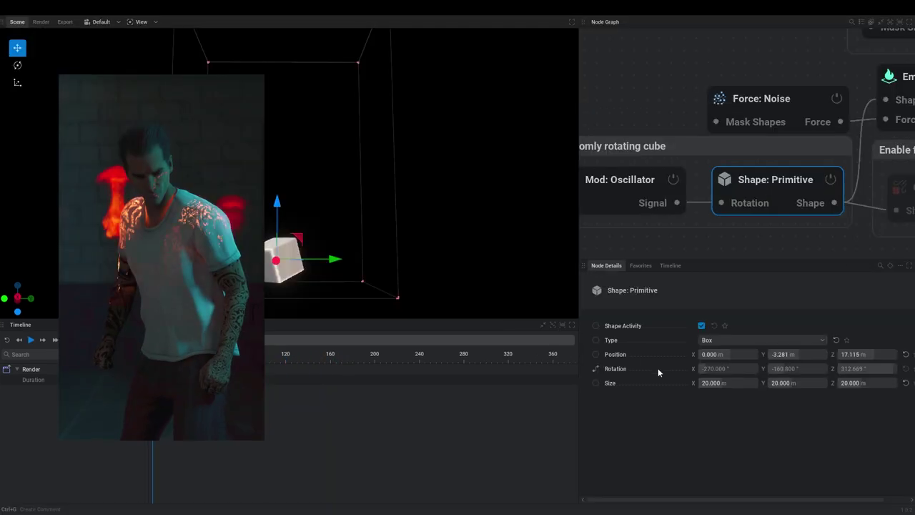
# Step: Change the Shape: Primitive type to Sphere and keyframe its position at frame 0, raised to Z about 90.78 m
pyautogui.click(718, 340)
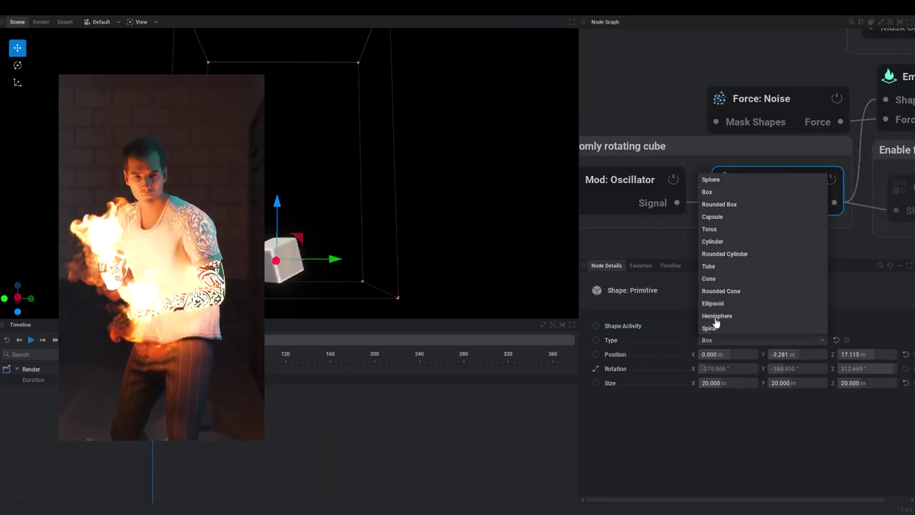
pyautogui.click(711, 179)
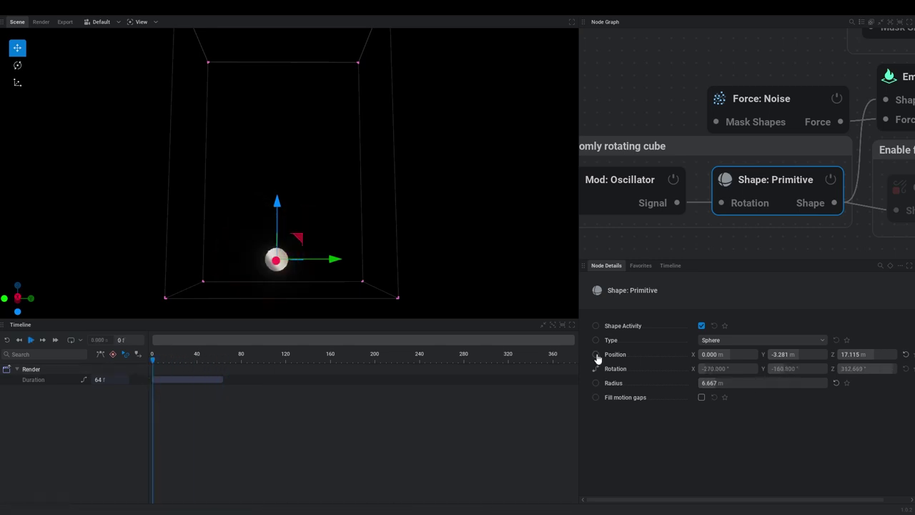
pyautogui.click(597, 355)
pyautogui.moveTo(278, 208); pyautogui.dragTo(281, 107)
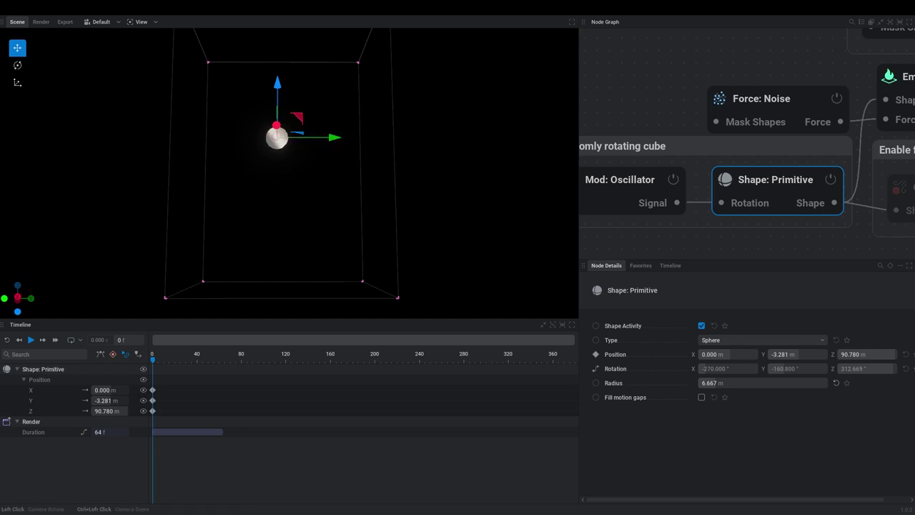
# Step: Lower the sphere to Z about 31.26 m at frame 42 and replay the fire simulation from the start
pyautogui.moveTo(340, 168); pyautogui.dragTo(339, 214)
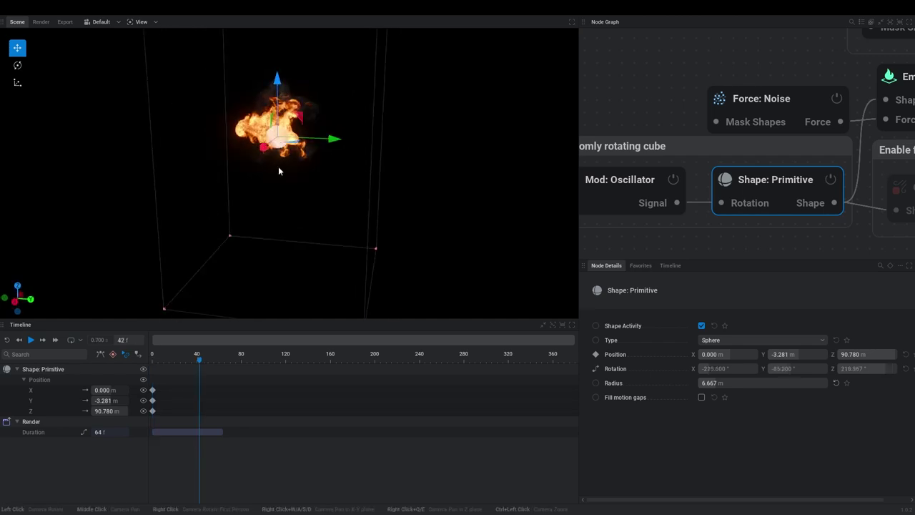
pyautogui.moveTo(278, 95); pyautogui.dragTo(285, 179)
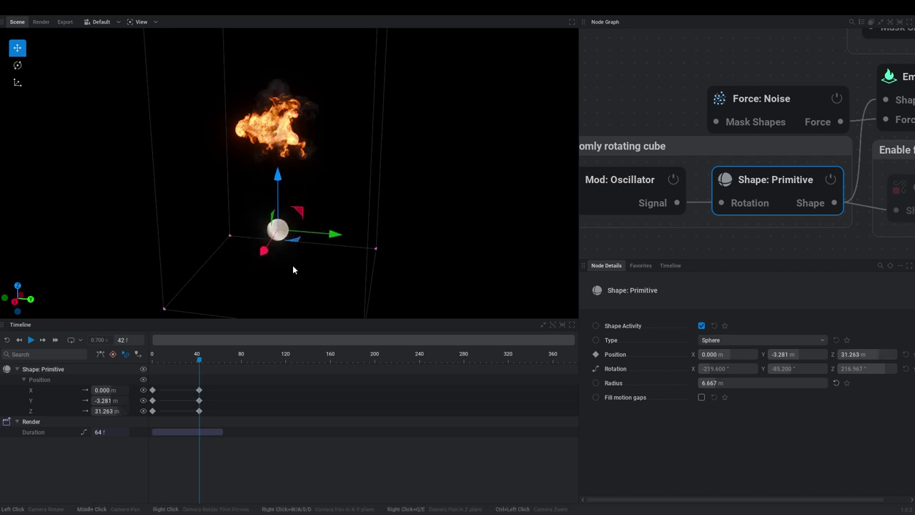
pyautogui.click(7, 343)
pyautogui.moveTo(191, 270); pyautogui.dragTo(236, 268)
pyautogui.press('space')
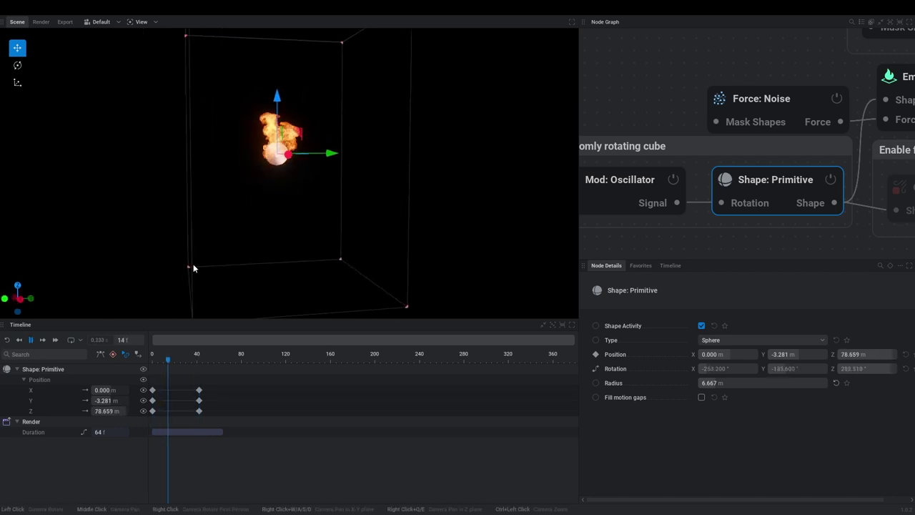
pyautogui.press('space')
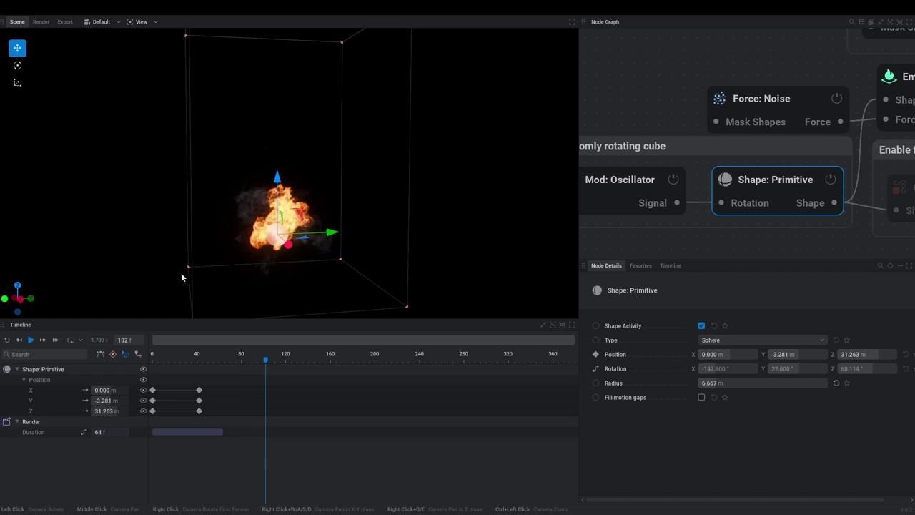
pyautogui.click(6, 341)
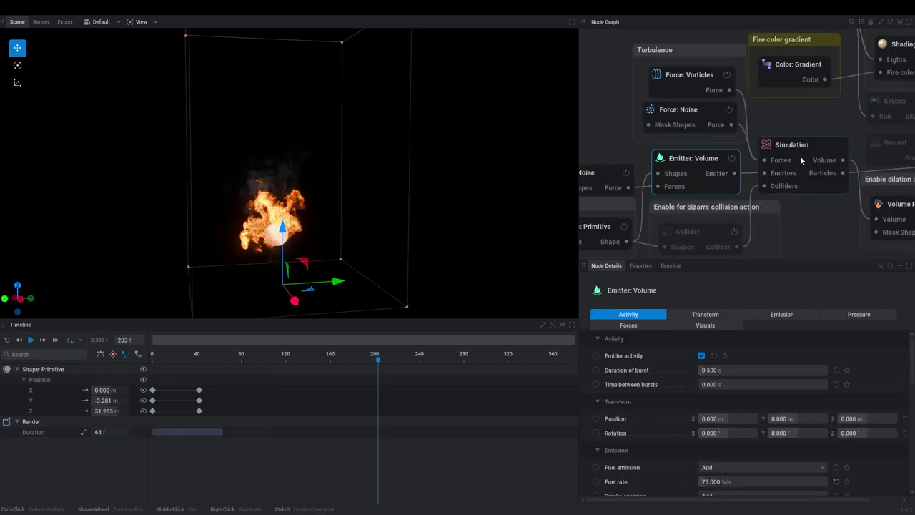
# Step: Try a fuel rate of 250 %/s on the Emitter: Volume node in playback and settle on 90 %/s
pyautogui.moveTo(800, 156); pyautogui.dragTo(803, 150)
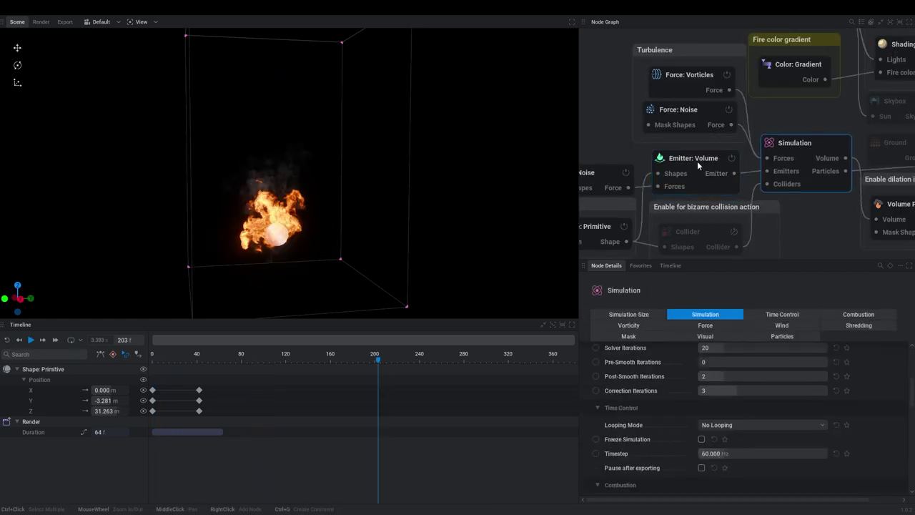
pyautogui.moveTo(697, 161); pyautogui.dragTo(697, 157)
pyautogui.scroll(-1, 683, 434)
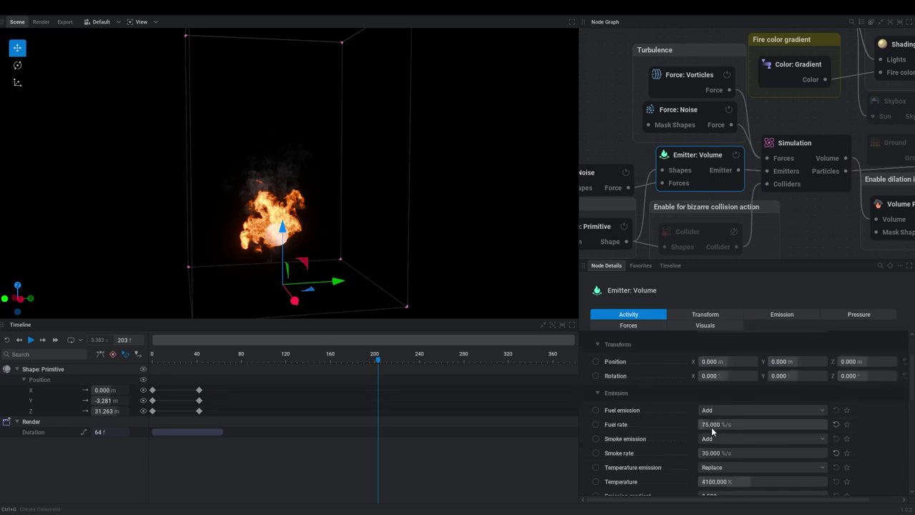
pyautogui.moveTo(712, 426); pyautogui.dragTo(758, 427)
pyautogui.click(7, 344)
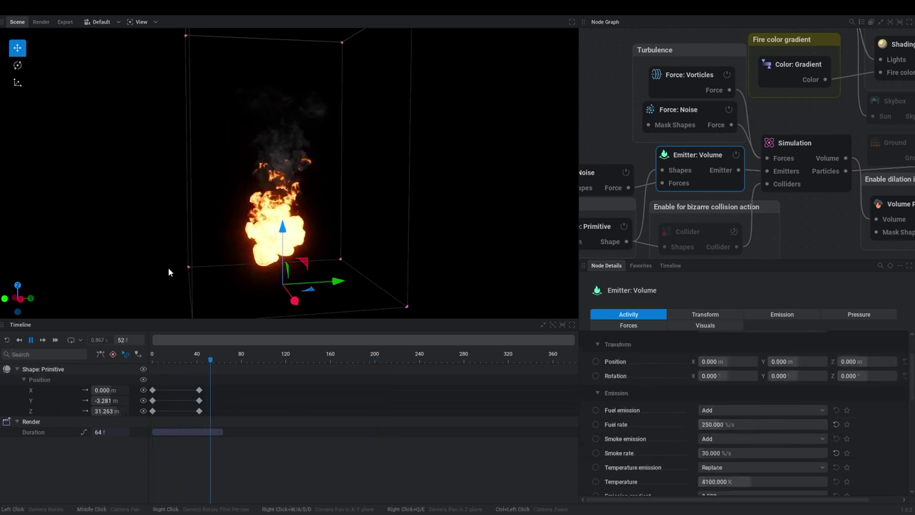
pyautogui.moveTo(725, 427); pyautogui.dragTo(706, 427)
pyautogui.press('space')
# Step: Add an Export: VDB node beside the Volume Processing node in the node graph
pyautogui.moveTo(857, 232); pyautogui.dragTo(634, 199, button='middle')
pyautogui.scroll(5, 770, 244)
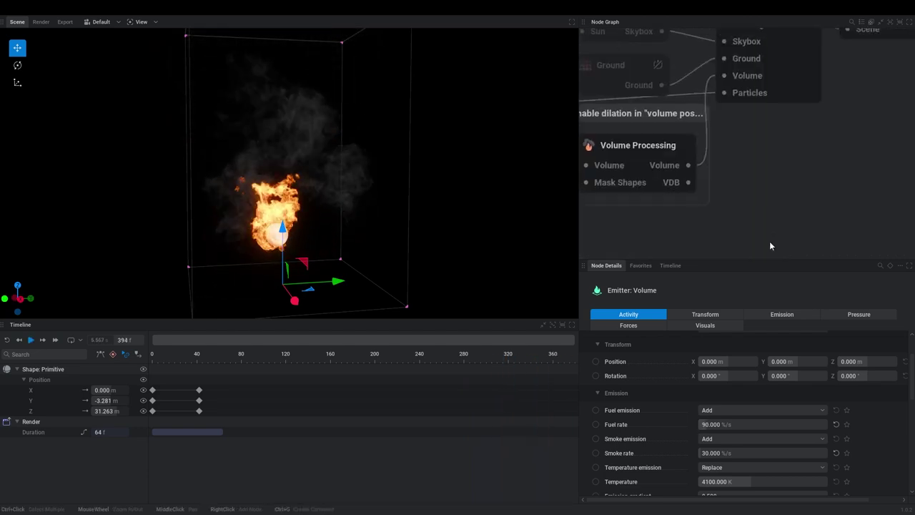
pyautogui.rightClick(763, 208)
pyautogui.write('ex')
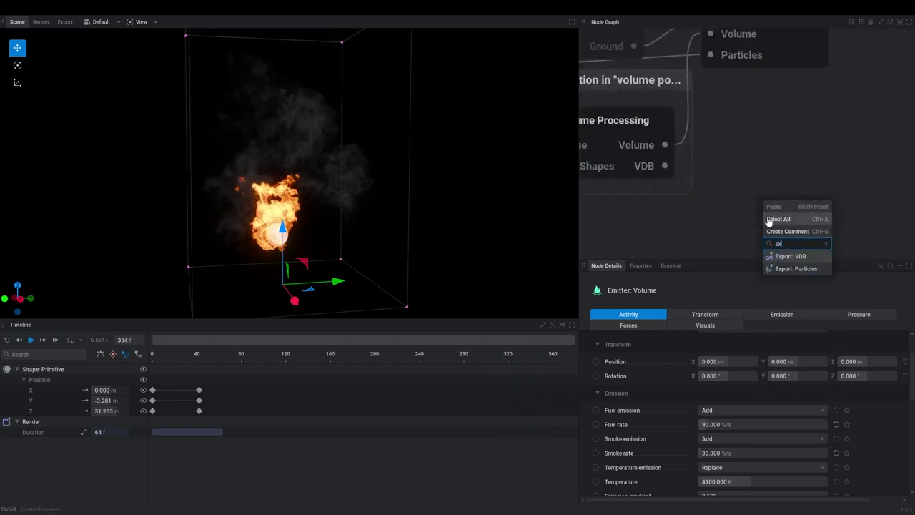
pyautogui.click(791, 257)
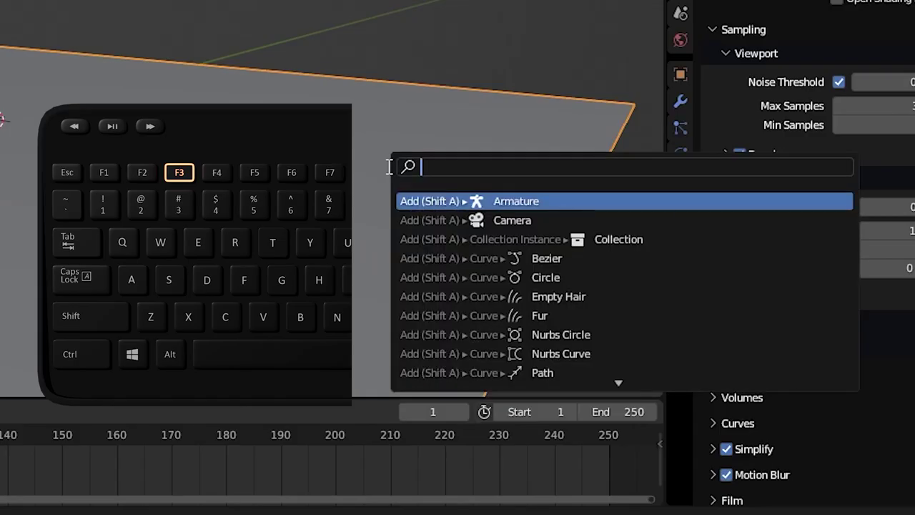
# Step: Switch to Blender and import the whole aerial_explosion_1 VDB sequence as an OpenVDB volume
pyautogui.write('vd')
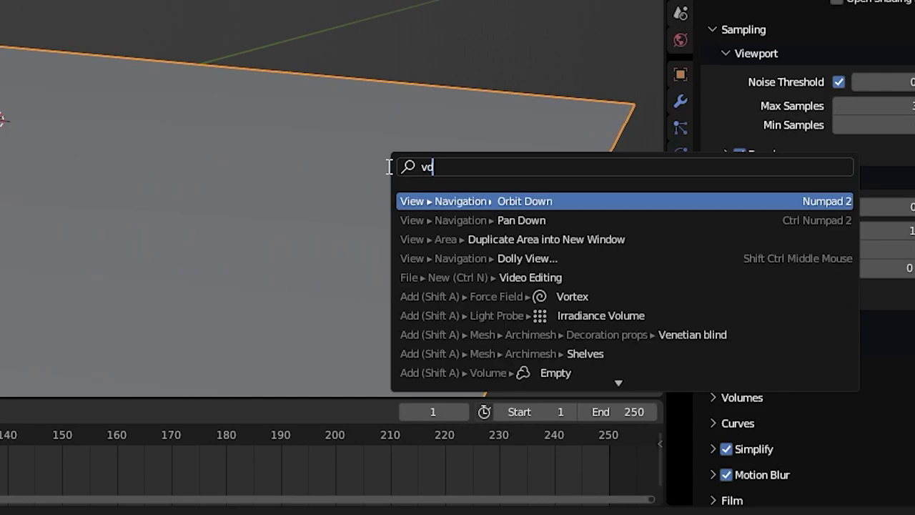
pyautogui.write('b')
pyautogui.click(494, 201)
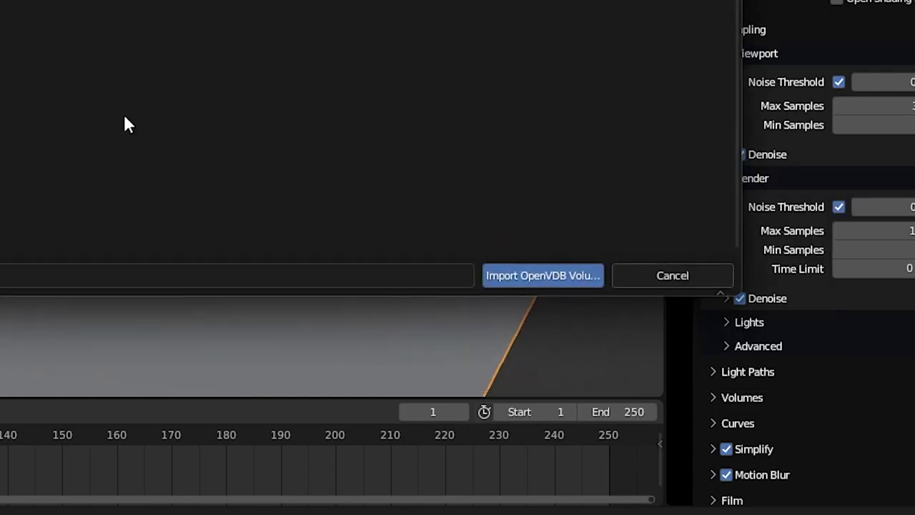
pyautogui.press('a')
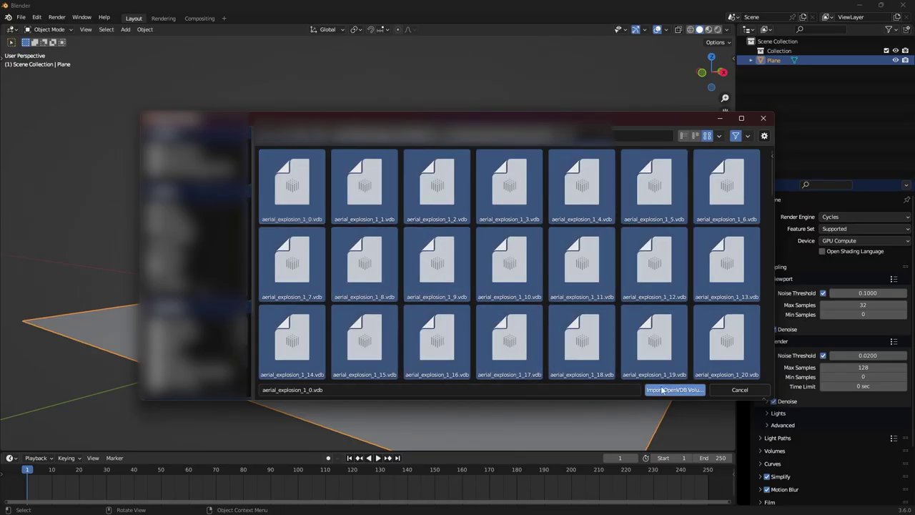
pyautogui.click(662, 389)
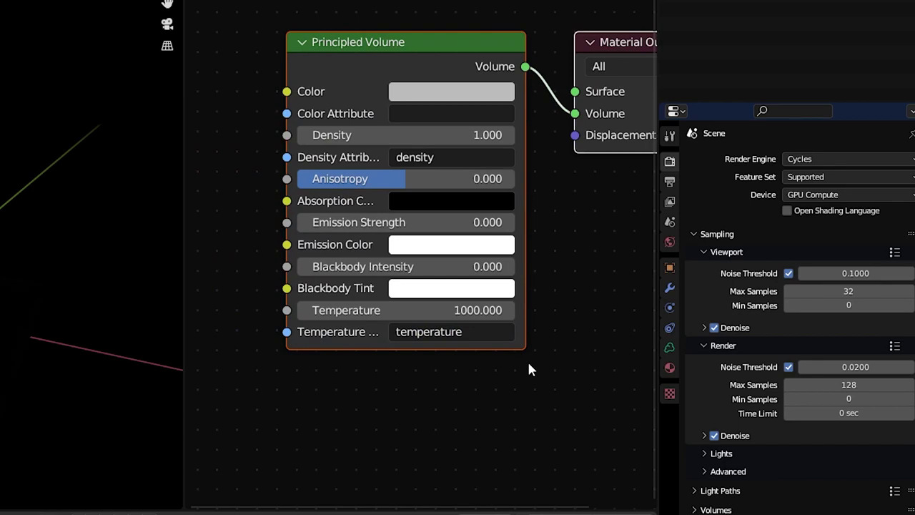
# Step: Drive the explosion's Principled Volume temperature by the flames grid, set Blackbody Intensity to 1 and Temperature to 61000, and play it back
pyautogui.click(668, 349)
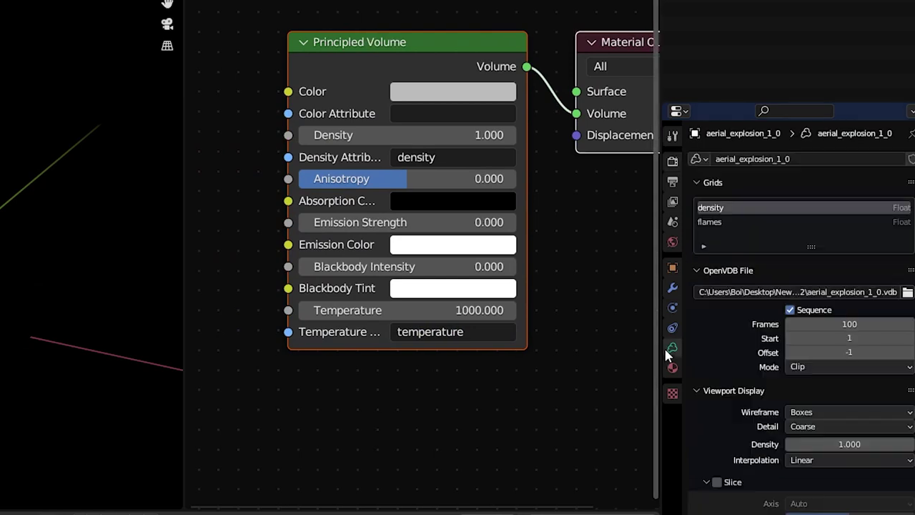
pyautogui.click(737, 222)
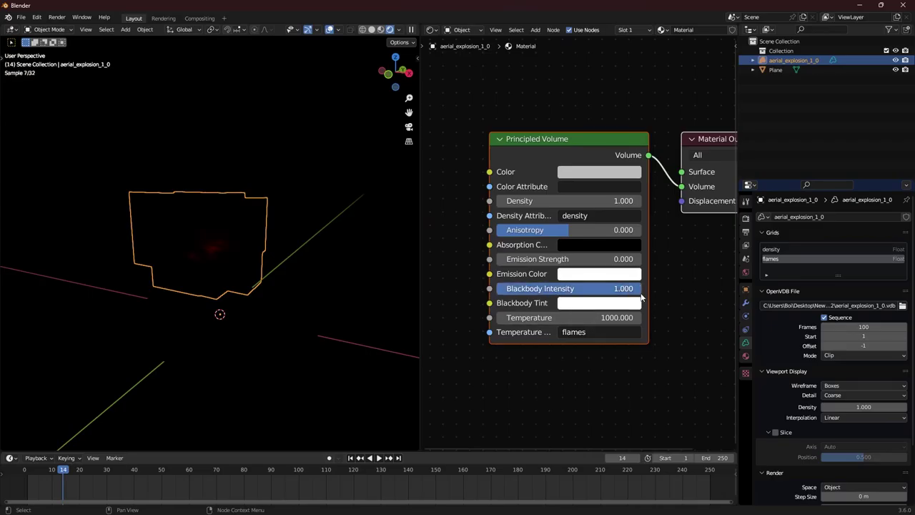
pyautogui.click(554, 329)
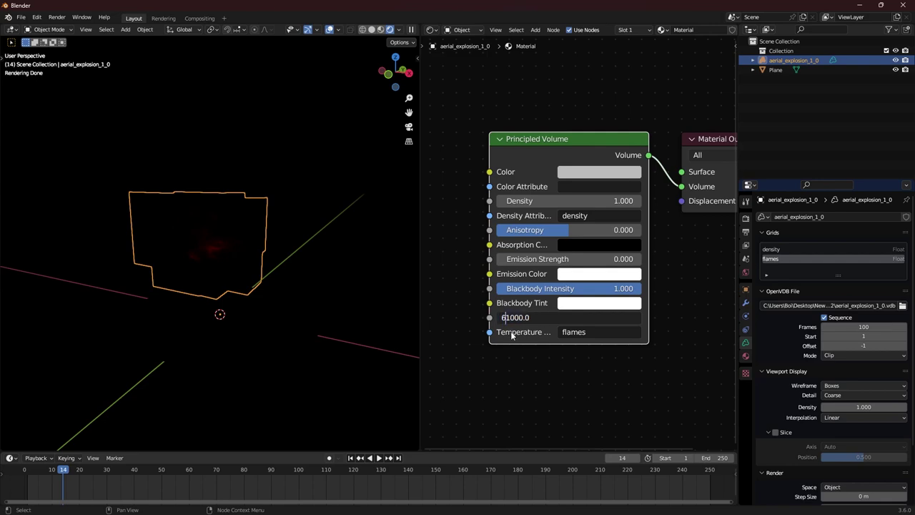
pyautogui.press('Return')
pyautogui.press('space')
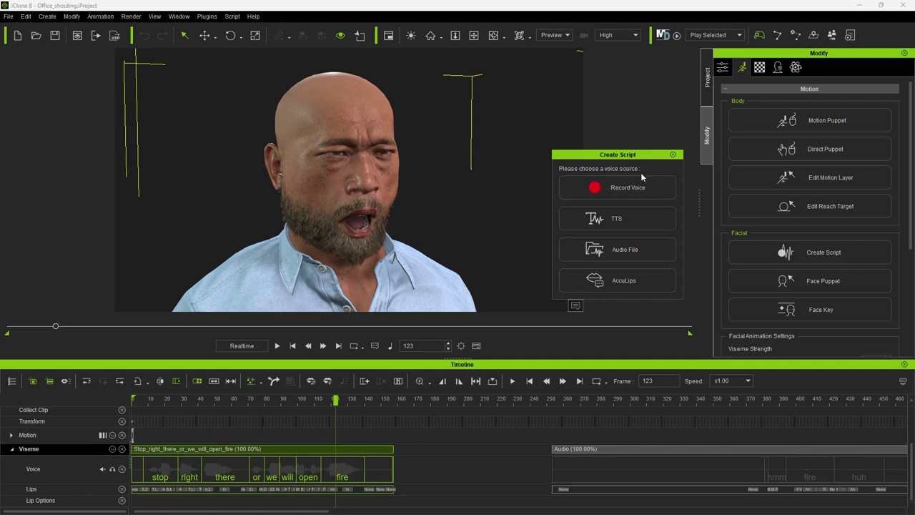
# Step: Switch to iClone, review the Create Script voice sources, and play the Stop_right_there_or_we_will_open_fire viseme clip from its start
pyautogui.moveTo(637, 156); pyautogui.dragTo(651, 151)
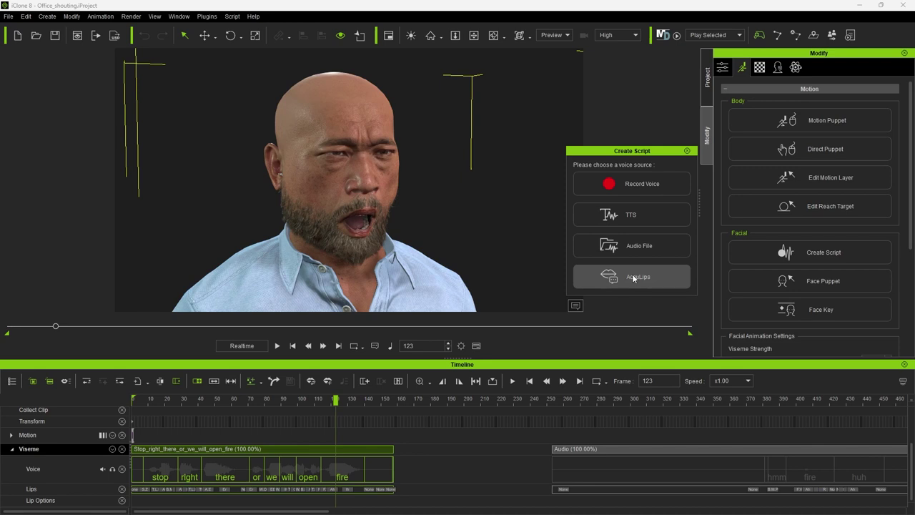
pyautogui.click(686, 152)
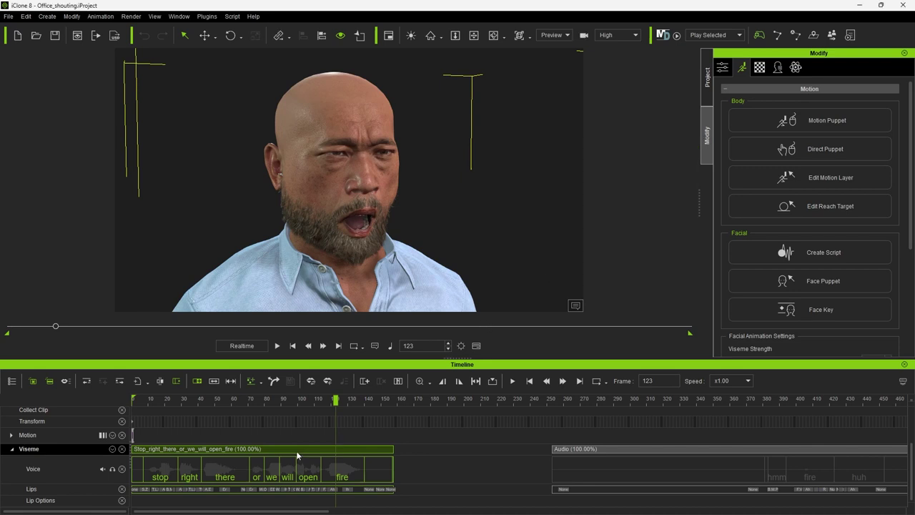
pyautogui.click(135, 400)
pyautogui.keyDown('alt'); pyautogui.scroll(9, 200, 484); pyautogui.keyUp('alt')
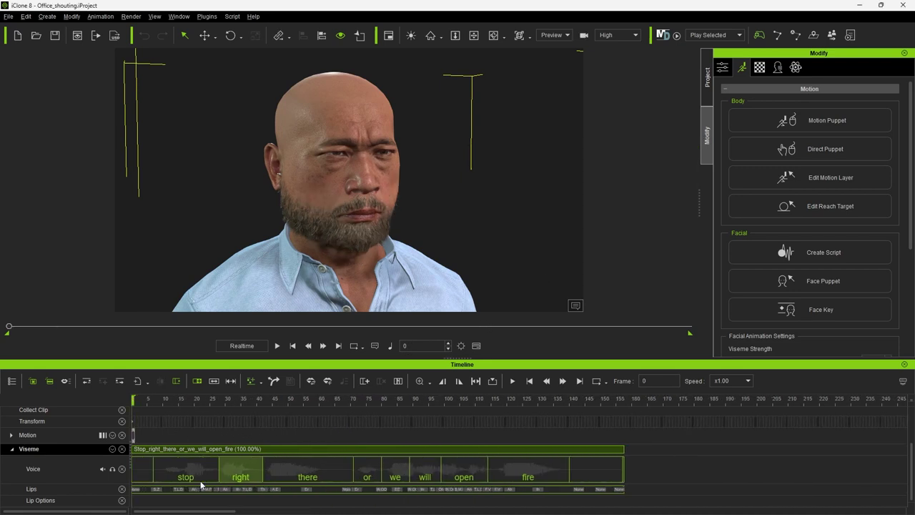
pyautogui.click(200, 466)
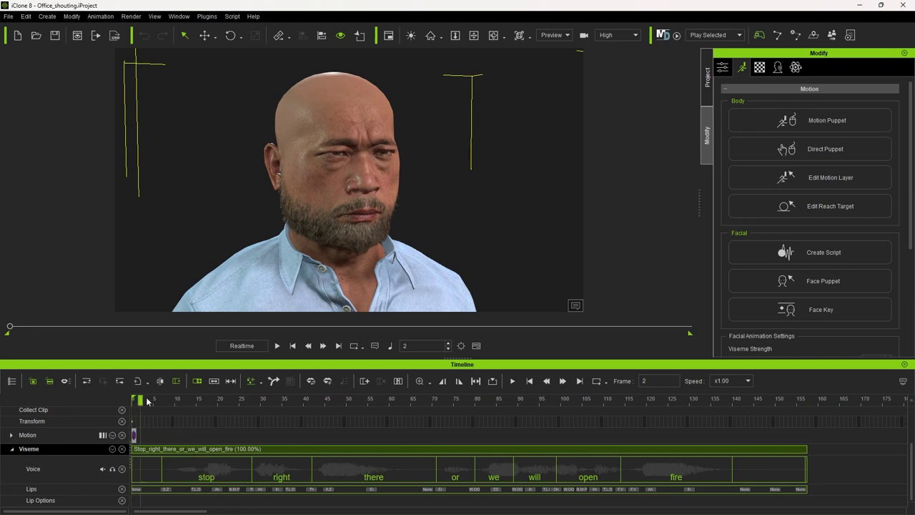
pyautogui.press('space')
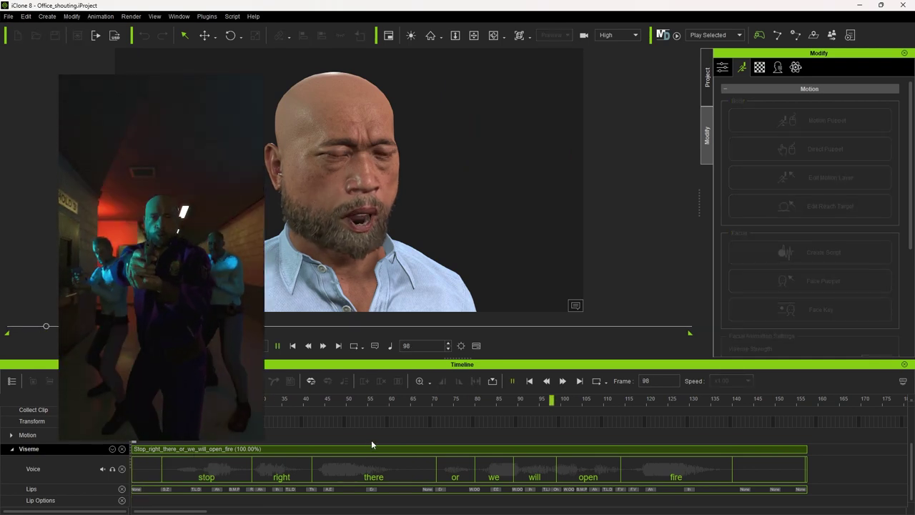
# Step: Play the second viseme clip, Audio, from about frame 370, just before its spoken words
pyautogui.scroll(-5, 409, 433)
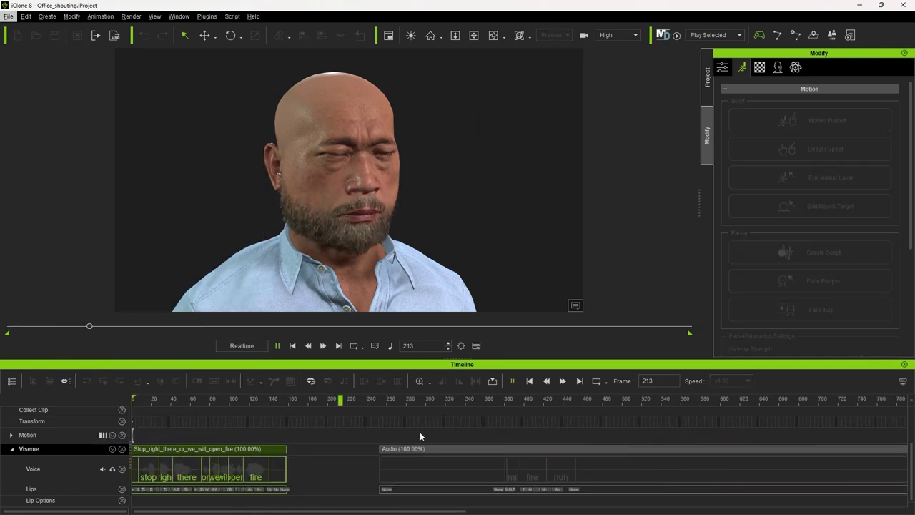
pyautogui.click(495, 402)
pyautogui.press('space')
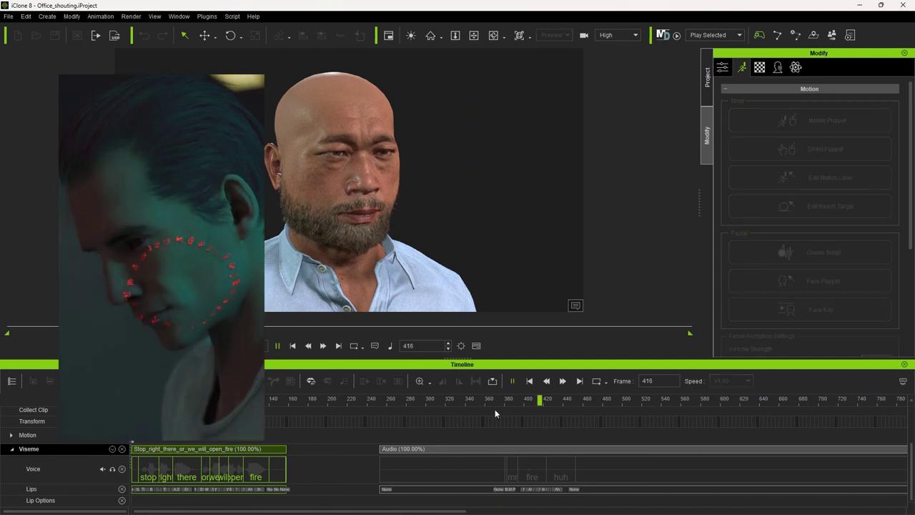
# Step: Examine the Talking Style Editor presets for the Audio clip and for the Stop_right_there_or_we_will_open_fire clip
pyautogui.click(465, 399)
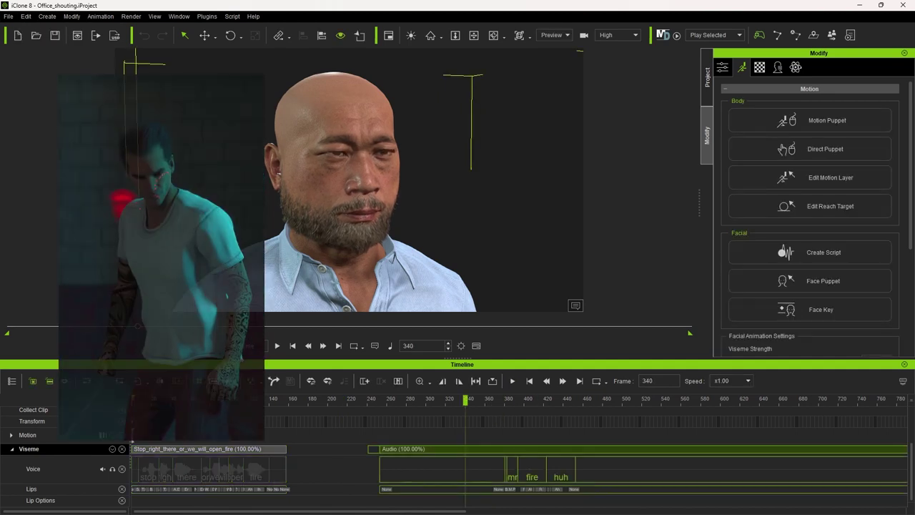
pyautogui.click(310, 381)
pyautogui.click(656, 79)
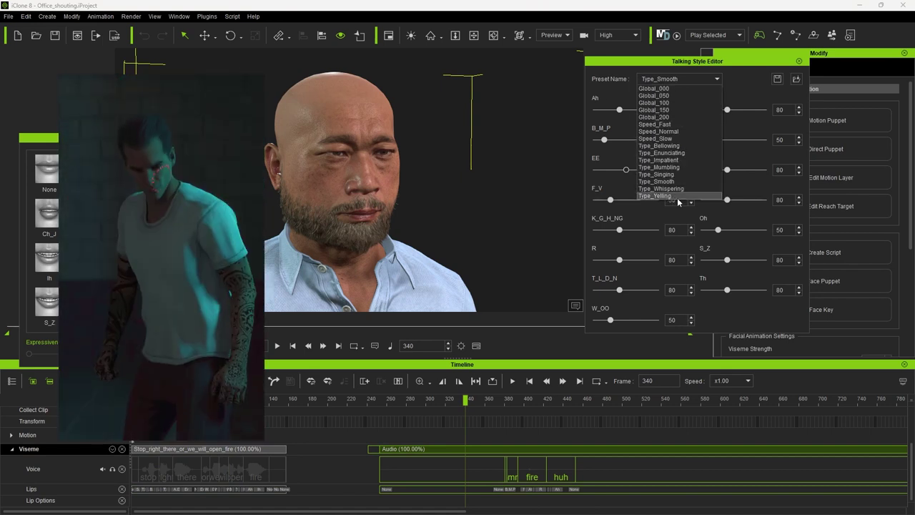
pyautogui.click(249, 451)
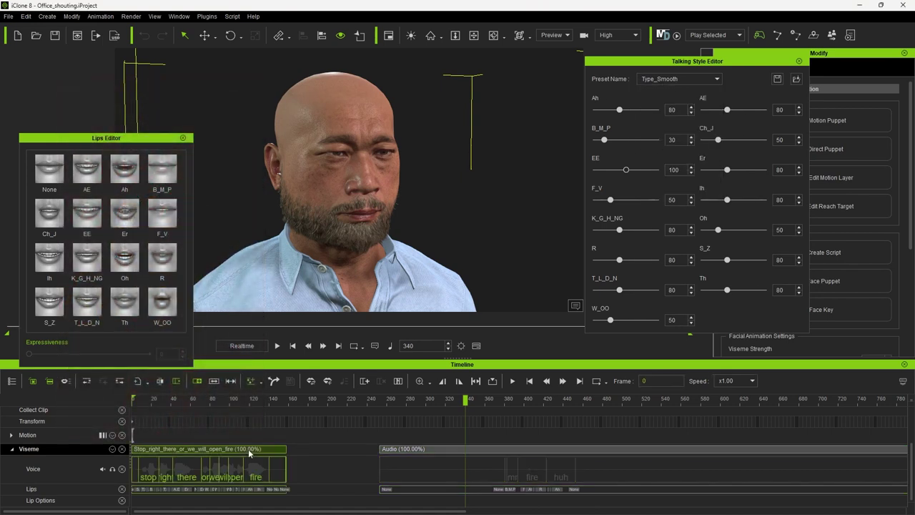
pyautogui.click(692, 77)
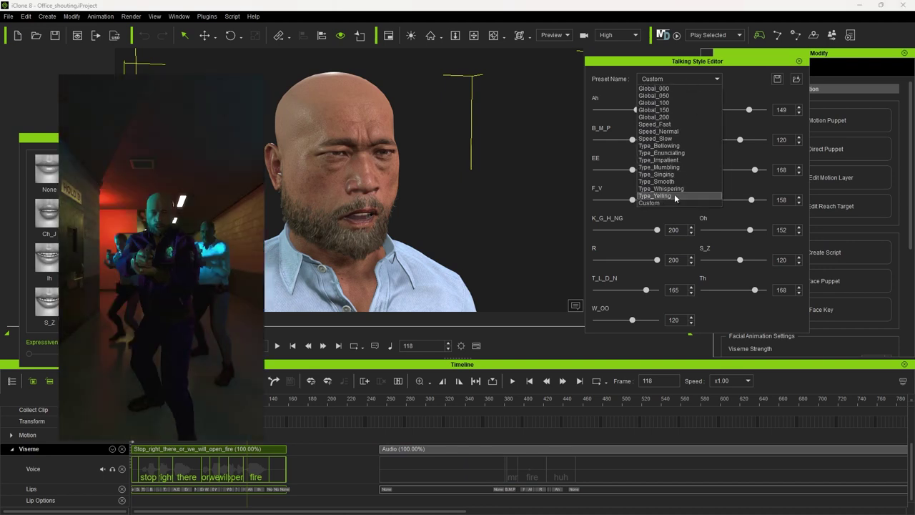
pyautogui.click(655, 129)
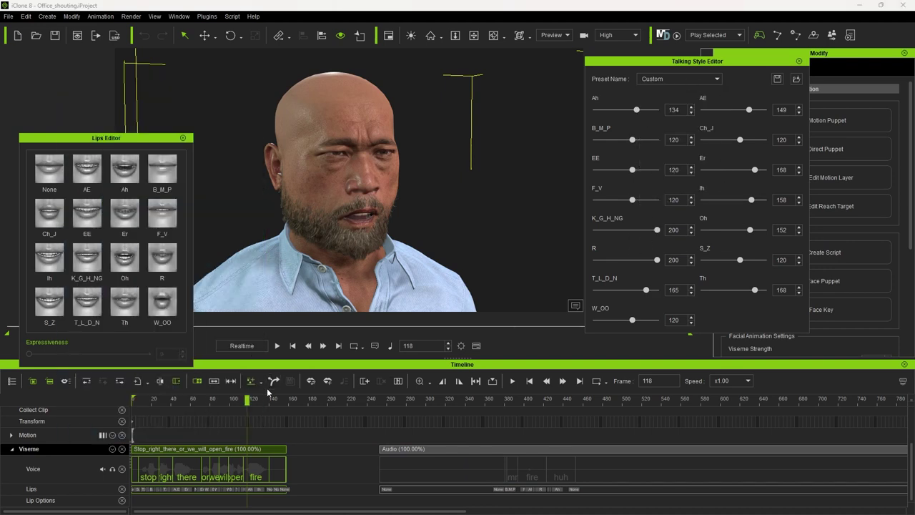
# Step: Apply the A6_Angry face key from the 03-Angry style at frame 80 with expressiveness 98, and scrub through the second clip
pyautogui.click(212, 400)
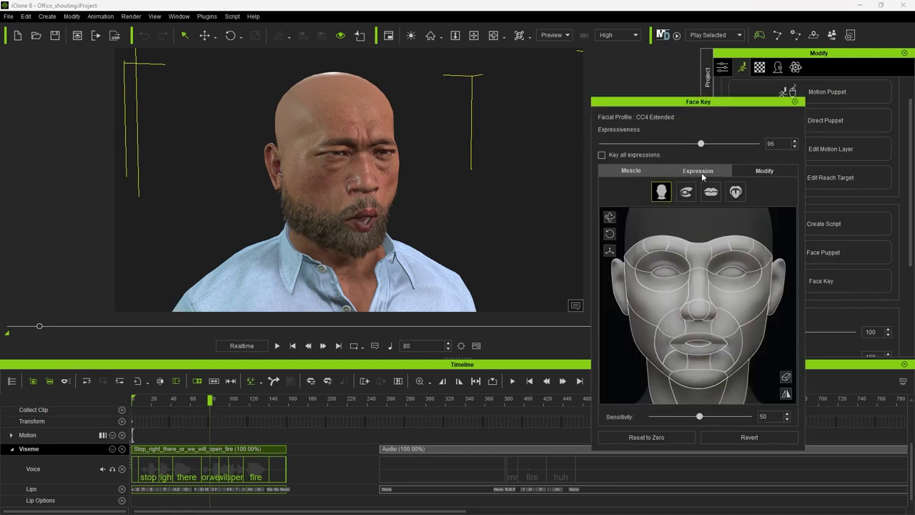
pyautogui.click(702, 172)
pyautogui.click(709, 187)
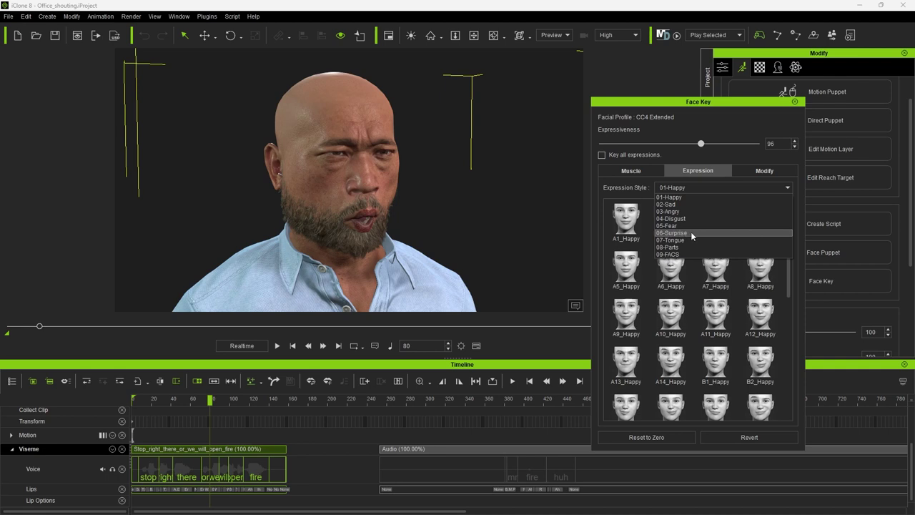
pyautogui.click(687, 204)
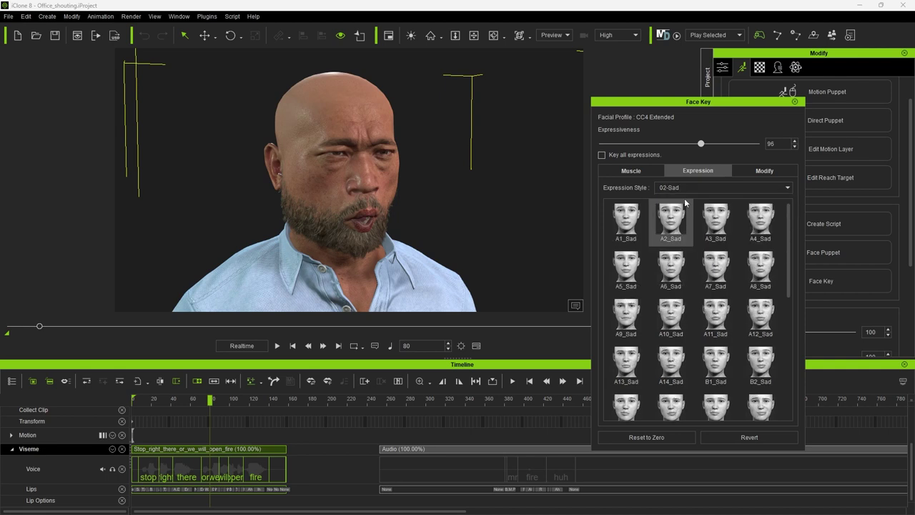
pyautogui.click(685, 187)
pyautogui.click(682, 211)
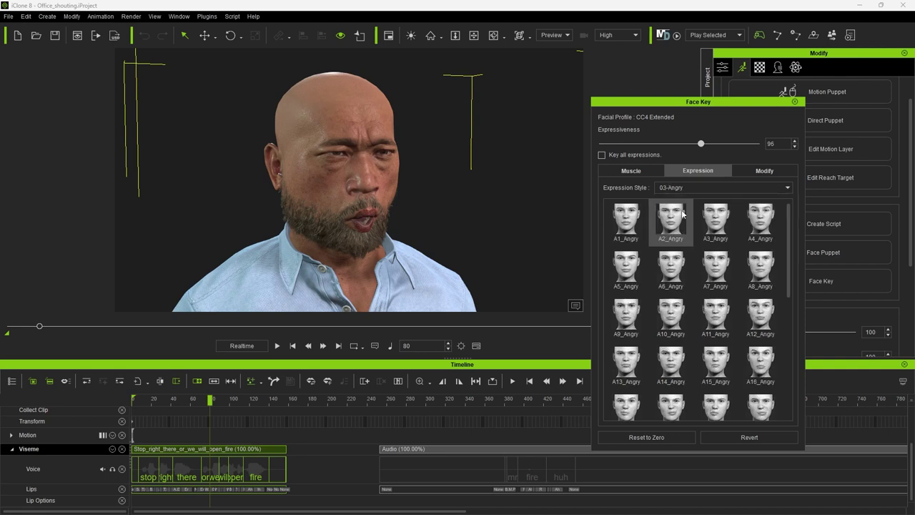
pyautogui.click(672, 261)
pyautogui.moveTo(697, 152); pyautogui.dragTo(700, 151)
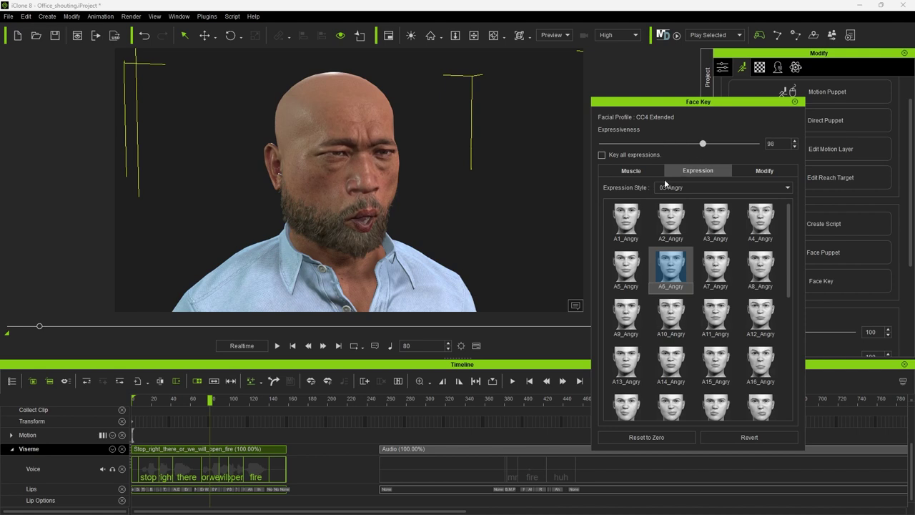
pyautogui.click(795, 102)
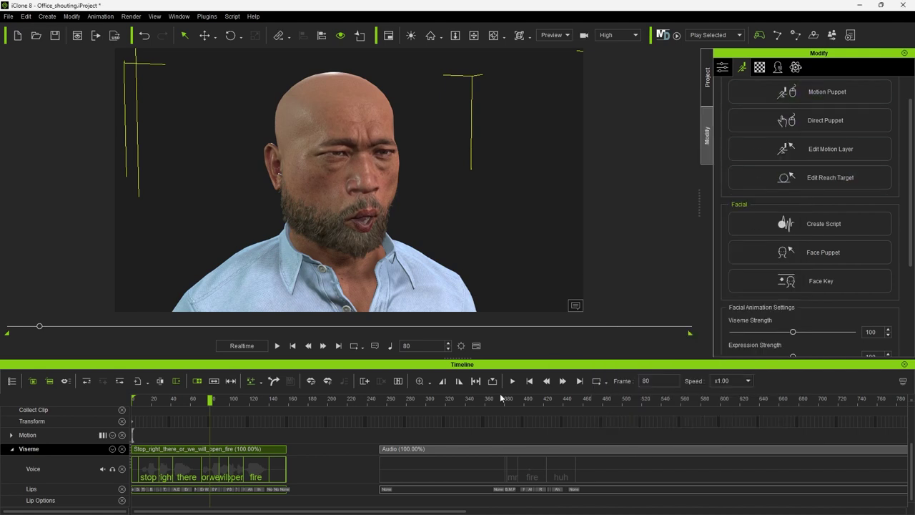
pyautogui.moveTo(502, 399); pyautogui.dragTo(639, 405)
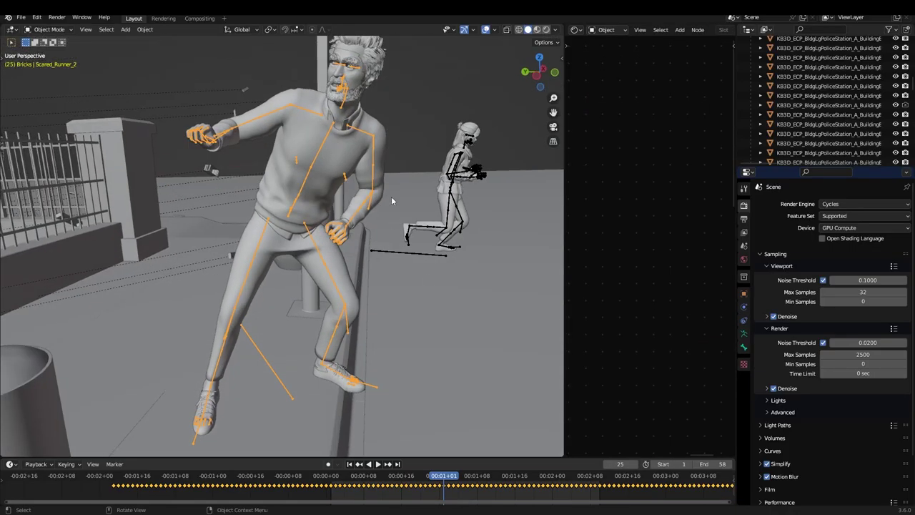
# Step: Switch to Blender, inspect the scared runner characters up close and through the camera, and play the police station explosion shot
pyautogui.scroll(4, 383, 283)
pyautogui.keyDown('shift'); pyautogui.moveTo(391, 197); pyautogui.dragTo(352, 321, button='middle'); pyautogui.keyUp('shift')
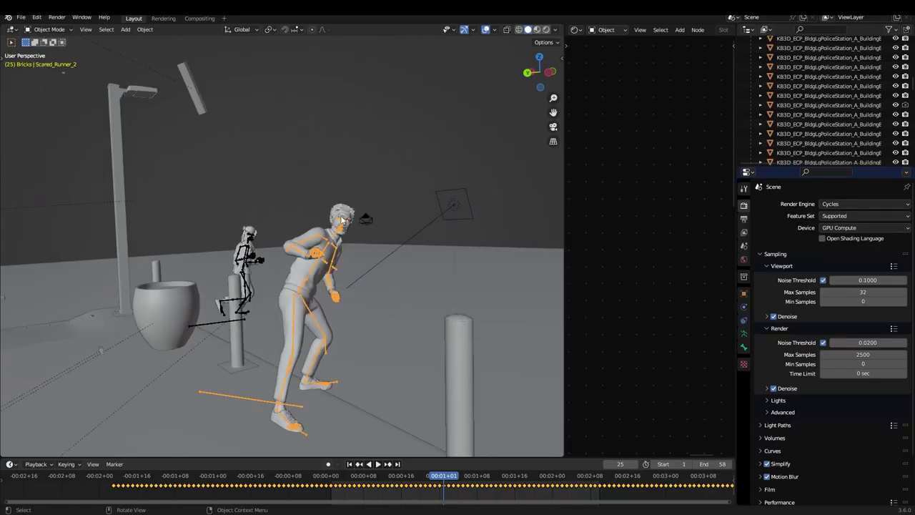
pyautogui.moveTo(429, 265); pyautogui.dragTo(304, 279, button='middle')
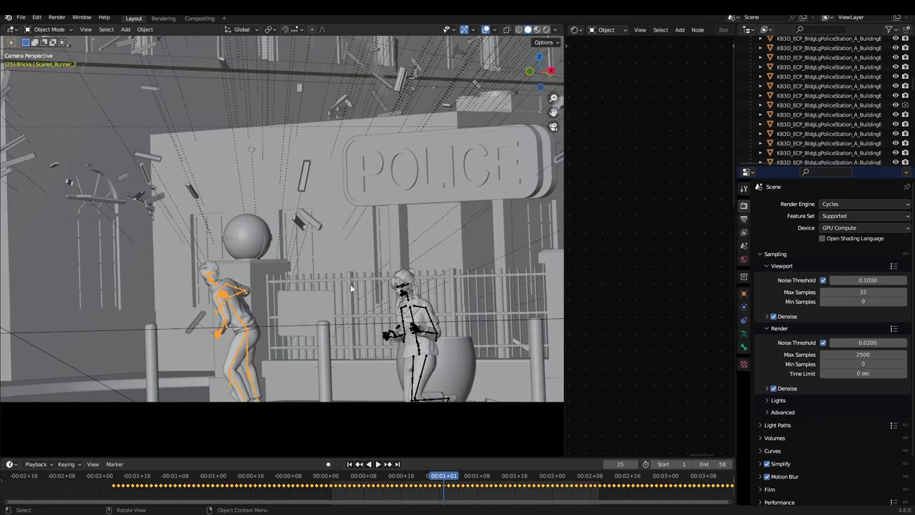
pyautogui.moveTo(351, 286); pyautogui.dragTo(355, 312, button='middle')
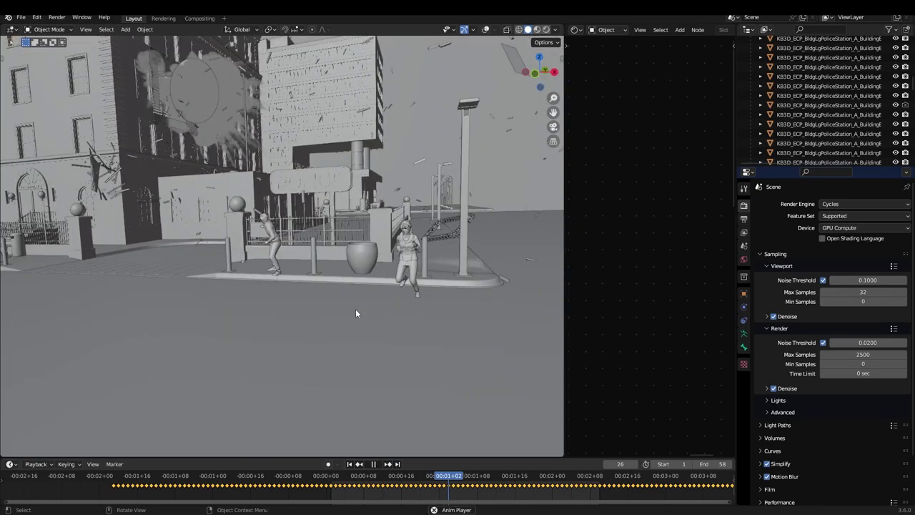